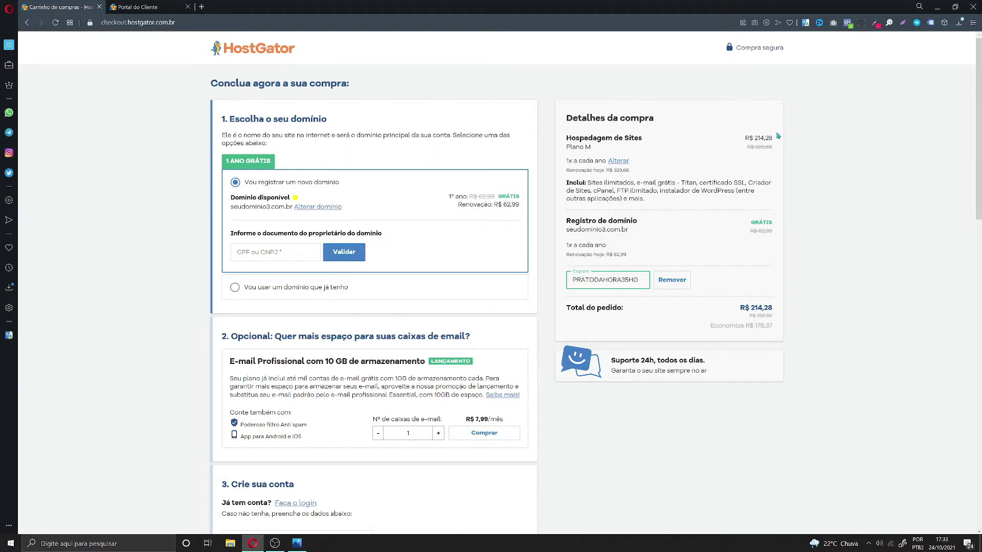
# Step: Review the hosting checkout form's domain, professional e-mail, account creation and payment sections
pyautogui.scroll(-1, 747, 136)
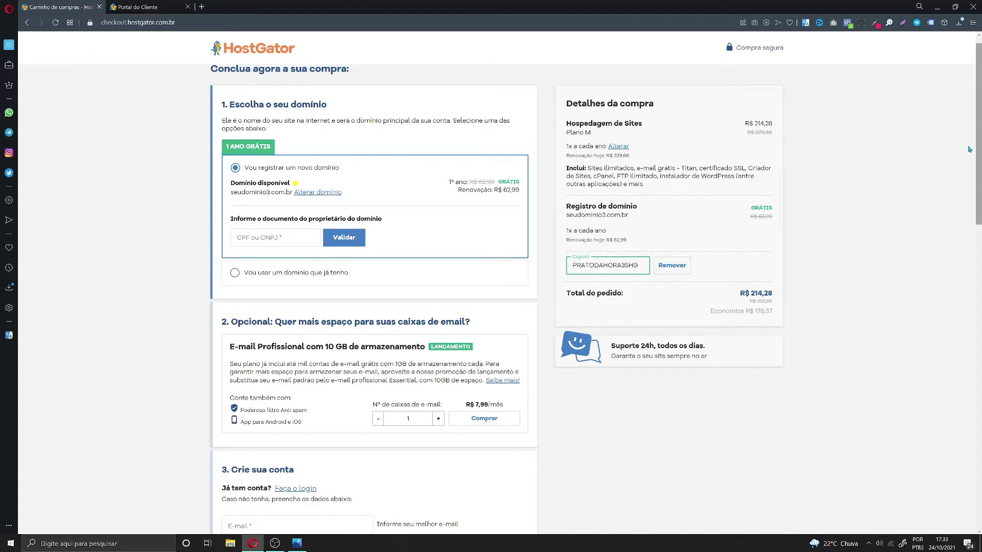
pyautogui.scroll(-1, 413, 276)
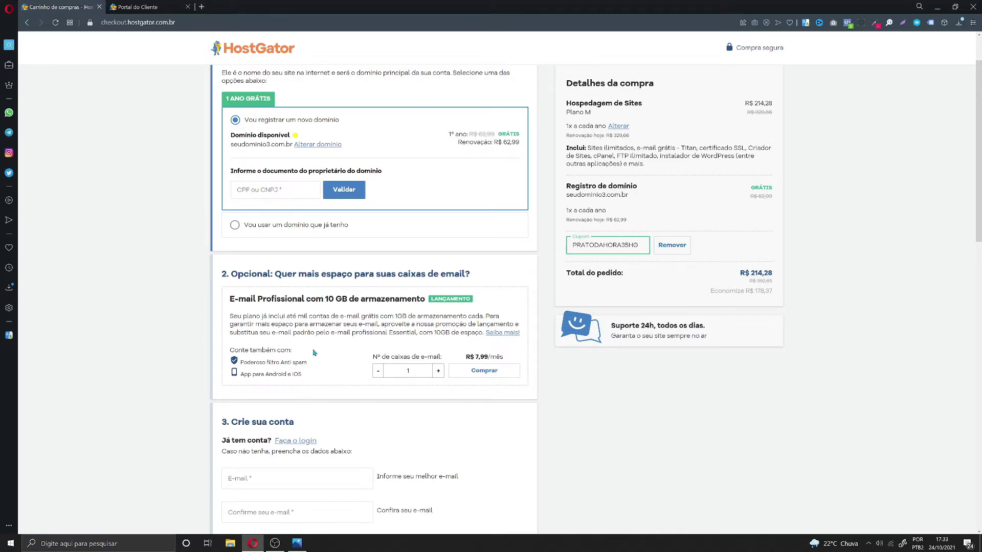
pyautogui.scroll(-5, 314, 352)
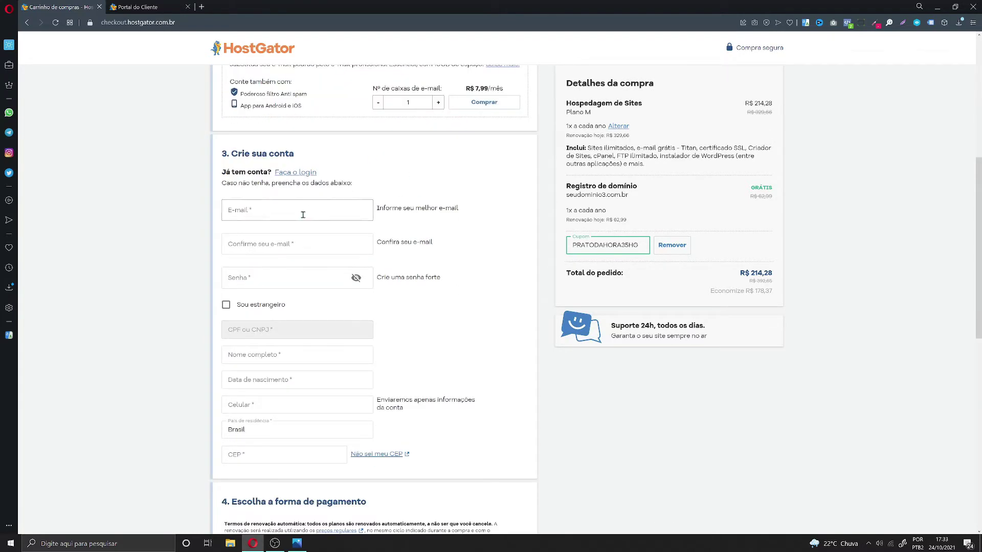
pyautogui.scroll(-6, 303, 215)
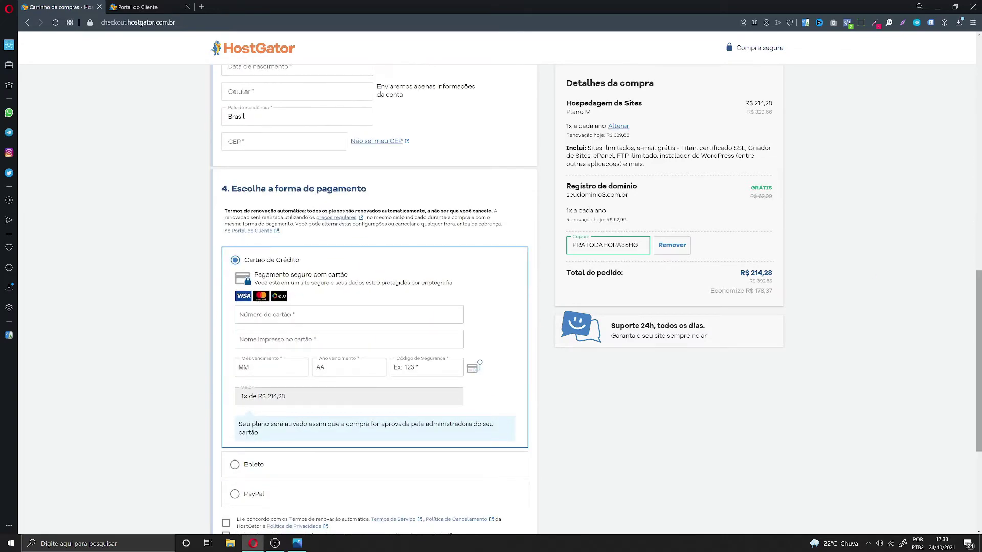
pyautogui.scroll(-2, 375, 307)
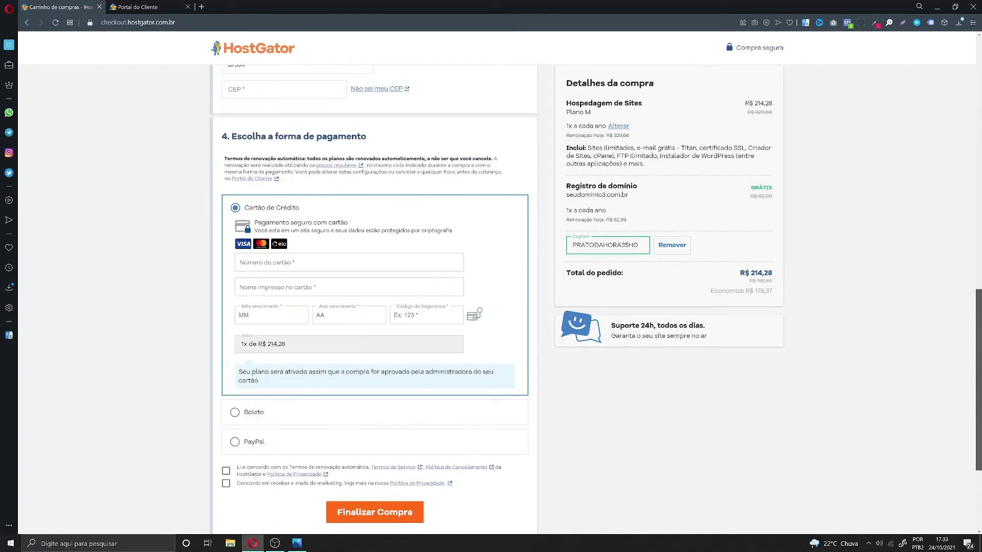
pyautogui.moveTo(979, 358); pyautogui.dragTo(979, 84)
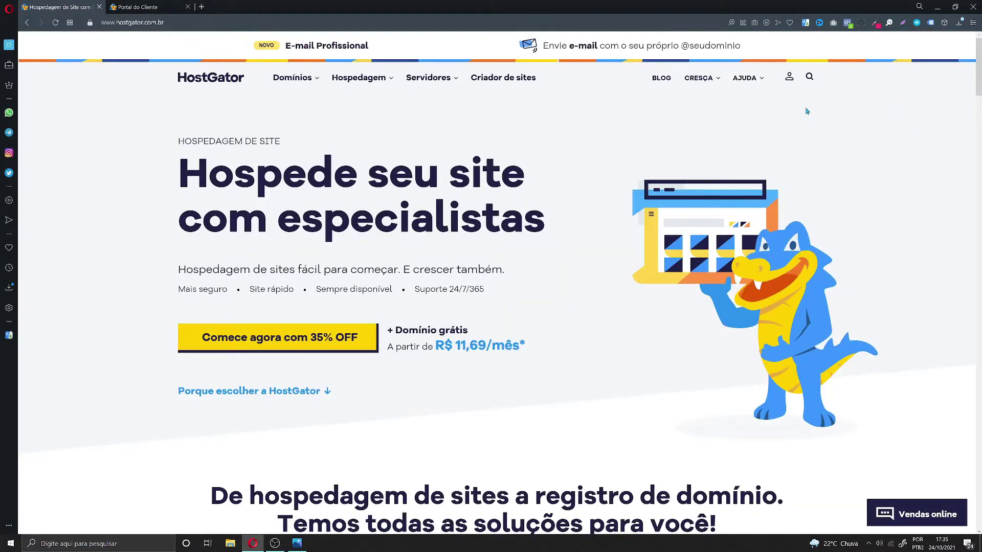
# Step: Enter the HostGator client portal and open cPanel for the active site in the site list
pyautogui.click(789, 77)
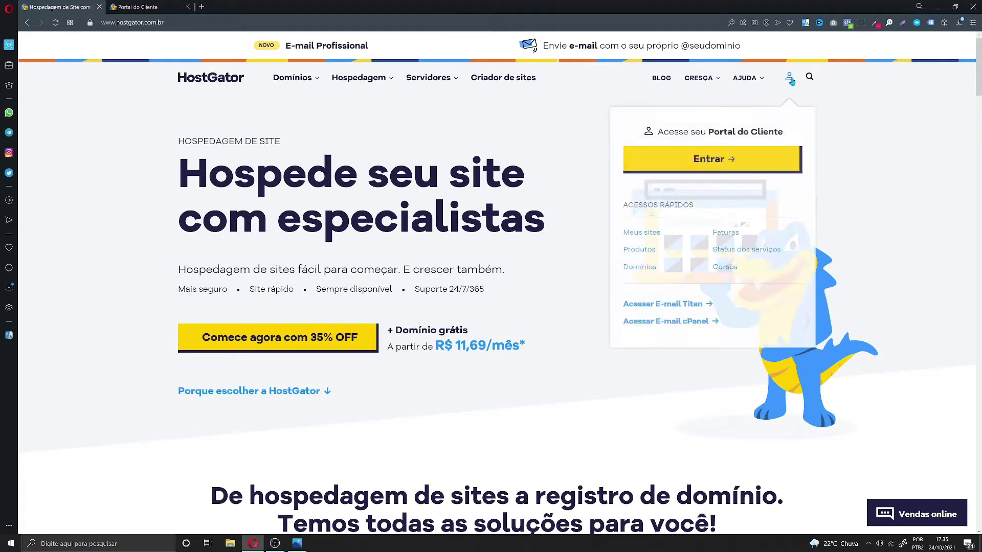
pyautogui.click(705, 161)
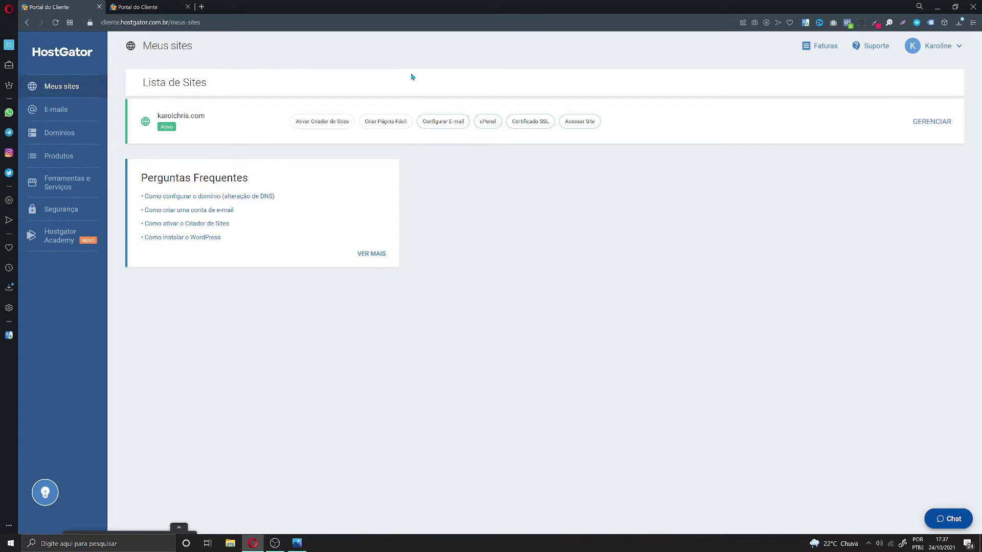
pyautogui.click(490, 122)
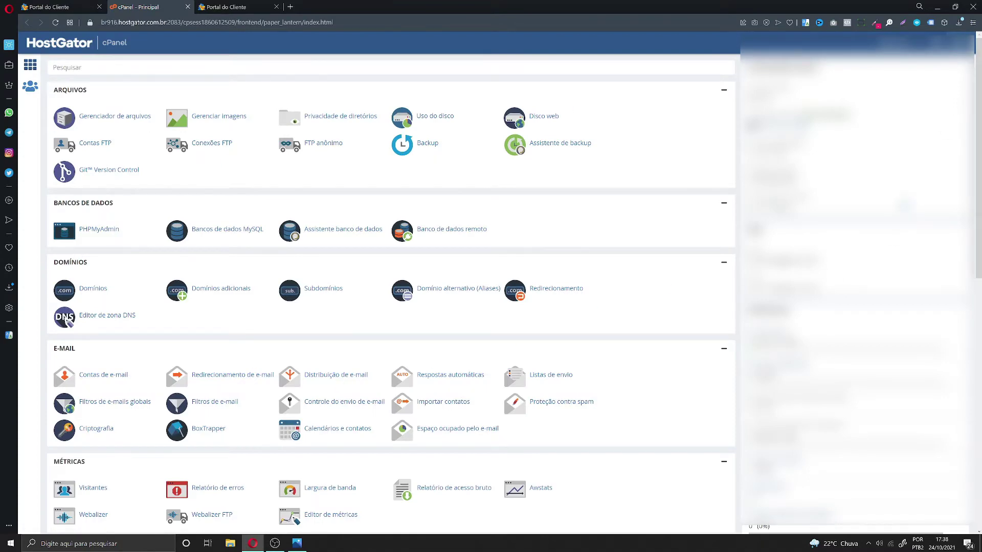
# Step: Open the Softaculous automatic installer from cPanel and start a new WordPress installation
pyautogui.scroll(-6, 67, 320)
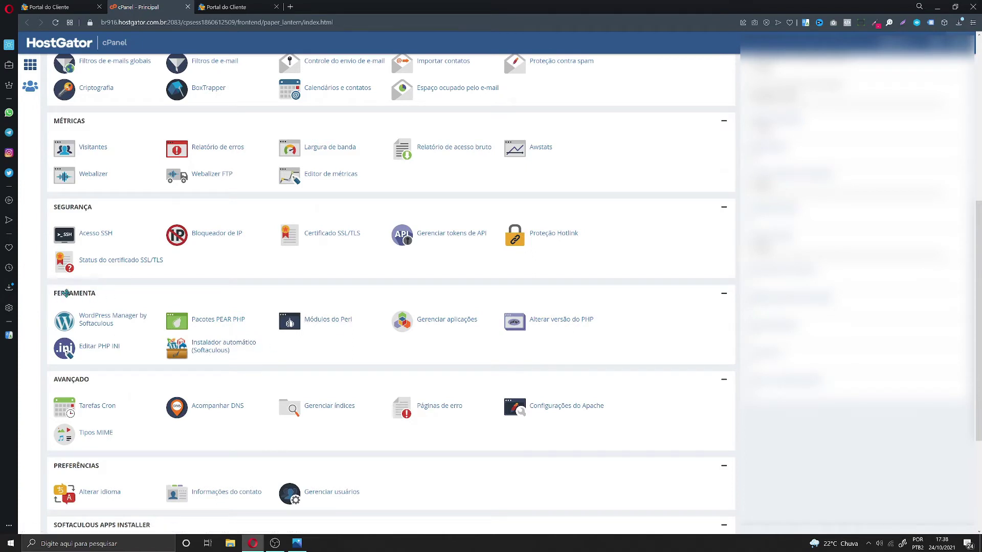
pyautogui.click(202, 349)
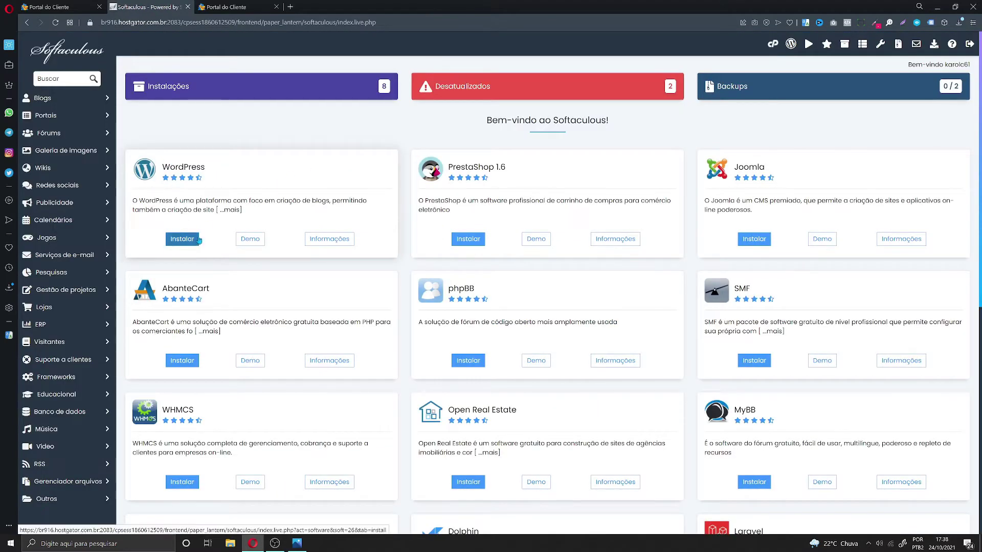
pyautogui.click(176, 244)
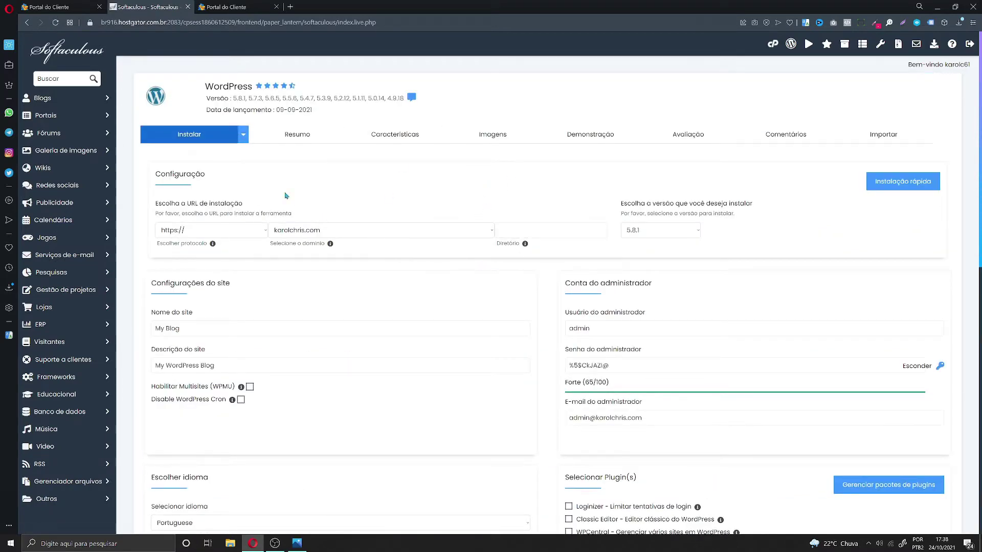
# Step: Set the installation domain to aula.oneimpact.com.br and the WordPress version to 5.8.1
pyautogui.click(305, 234)
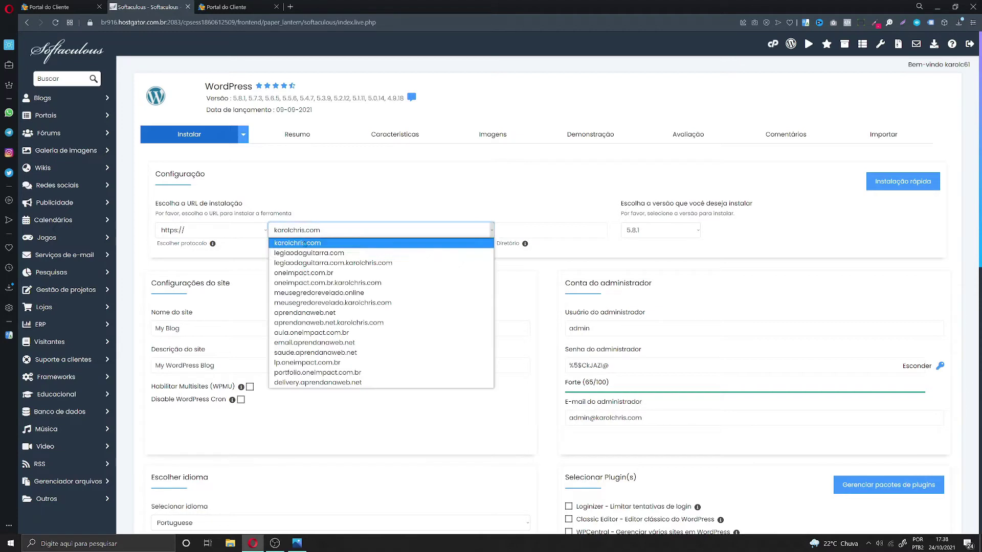
pyautogui.click(295, 332)
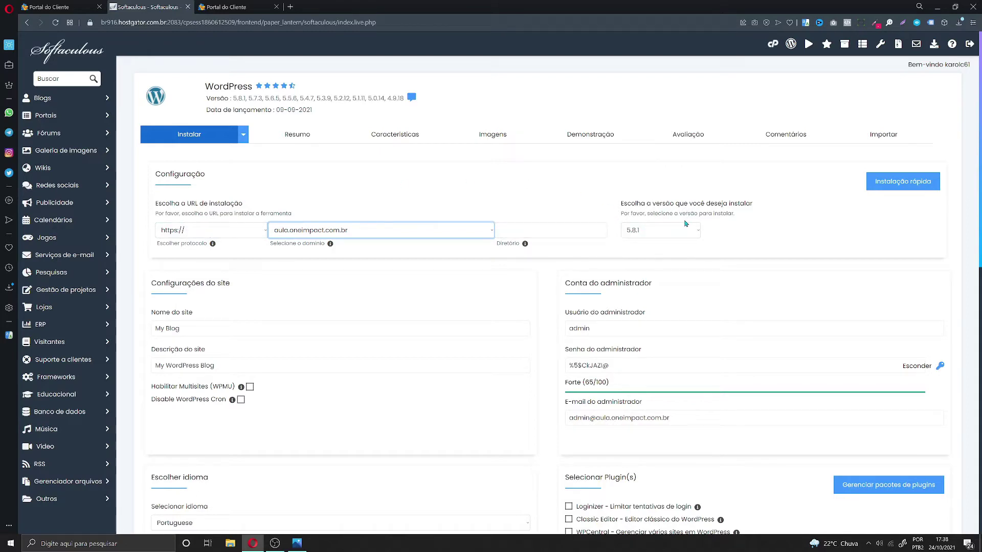
pyautogui.click(672, 230)
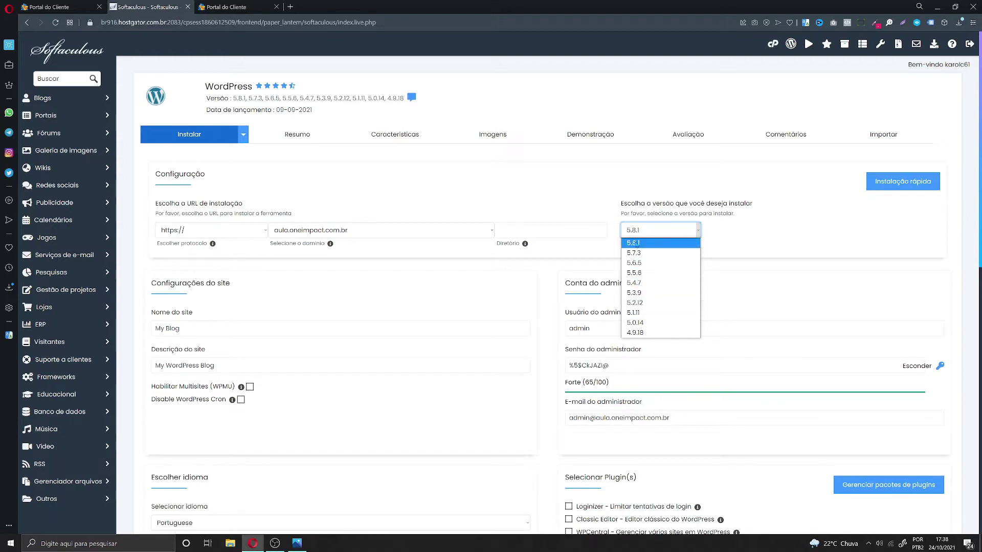
pyautogui.click(635, 243)
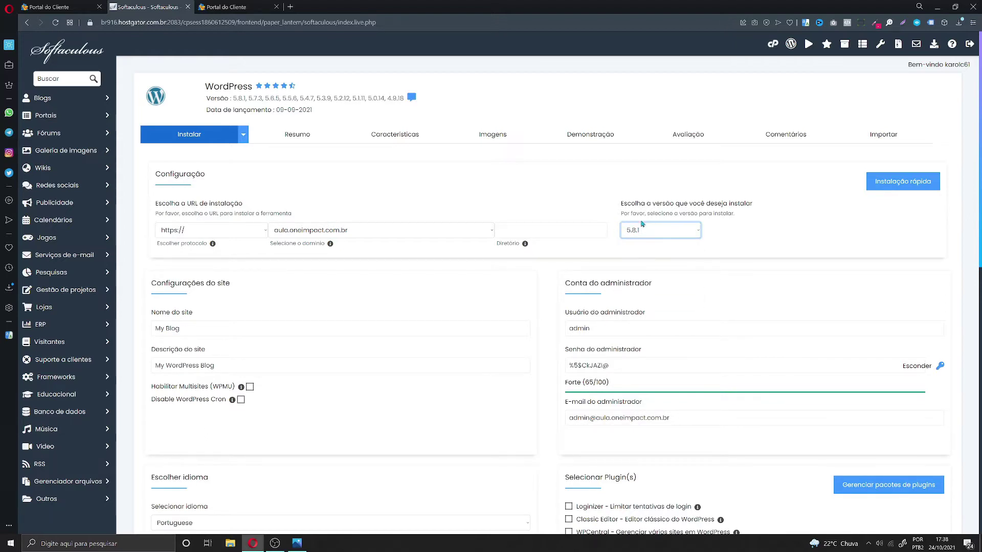
# Step: Set the site name to "Nome do seu site" and the site description to "breve descrição"
pyautogui.scroll(-1, 191, 296)
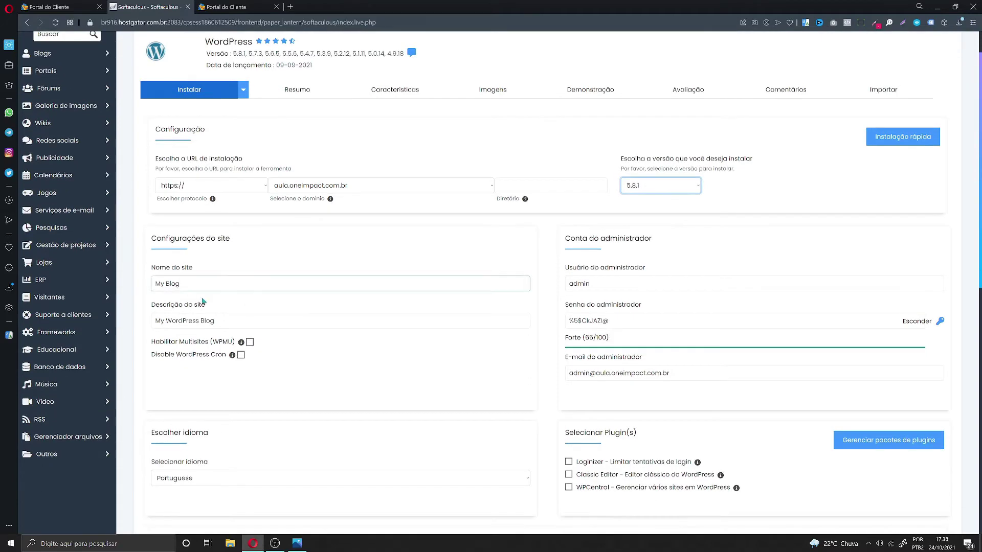
pyautogui.tripleClick(200, 283)
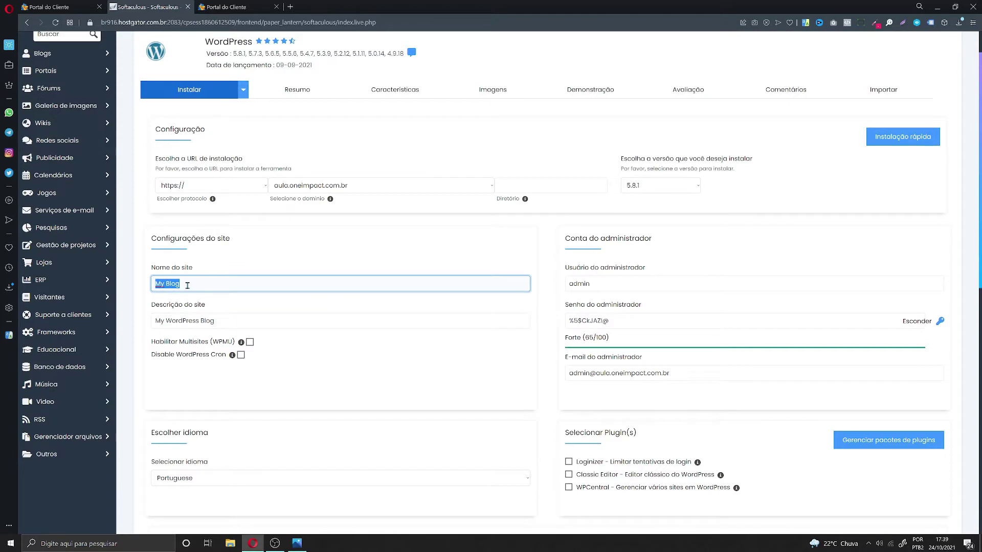
pyautogui.write('Nome do seu site')
pyautogui.click(204, 321)
pyautogui.hotkey('ctrl', 'a')
pyautogui.write('breve descrição')
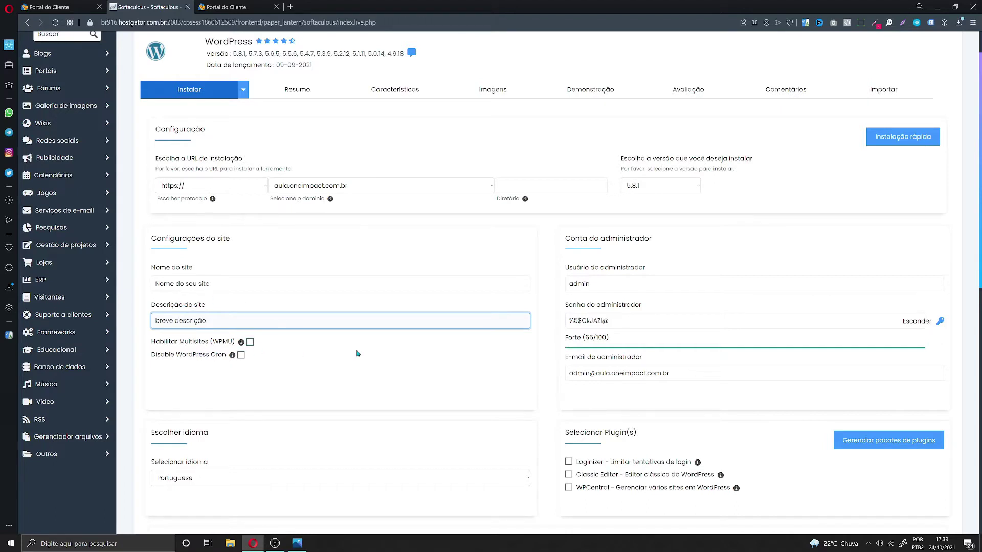
# Step: Fill in the administrator's username, password and e-mail, and set the installation language to Portuguese-BR
pyautogui.click(583, 249)
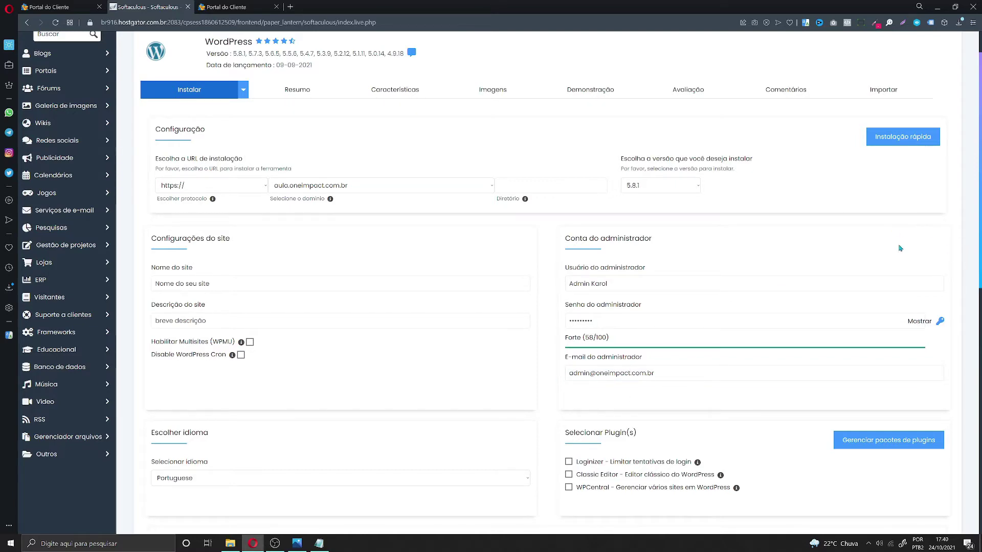
pyautogui.scroll(-4, 596, 315)
pyautogui.click(182, 302)
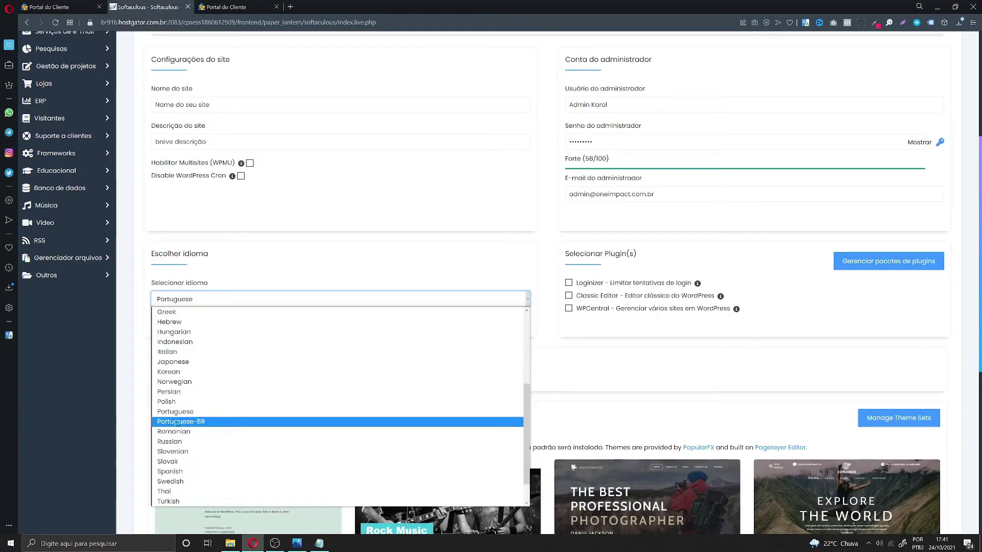
pyautogui.click(180, 421)
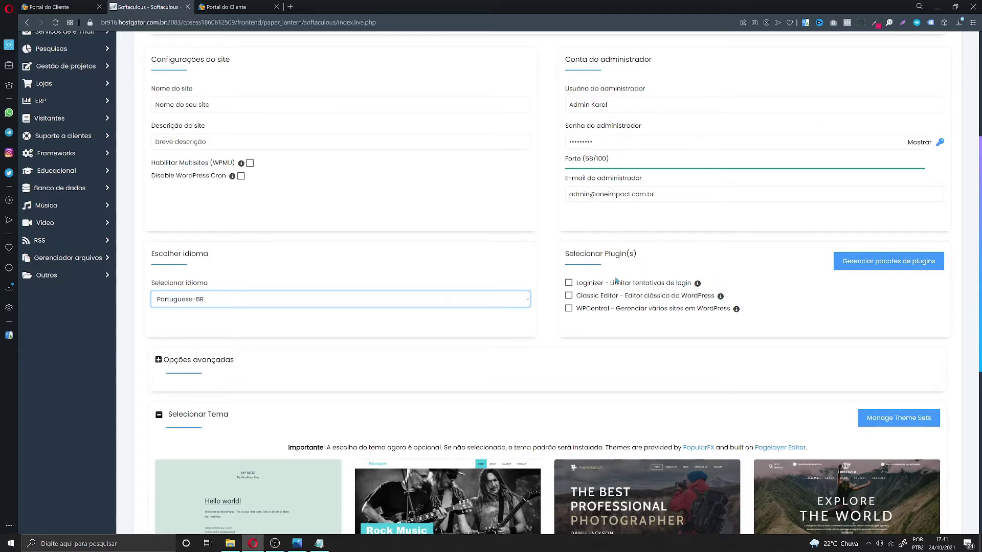
# Step: Check the advanced options for the database name and table prefix, and collapse them again
pyautogui.scroll(-2, 460, 339)
pyautogui.click(180, 271)
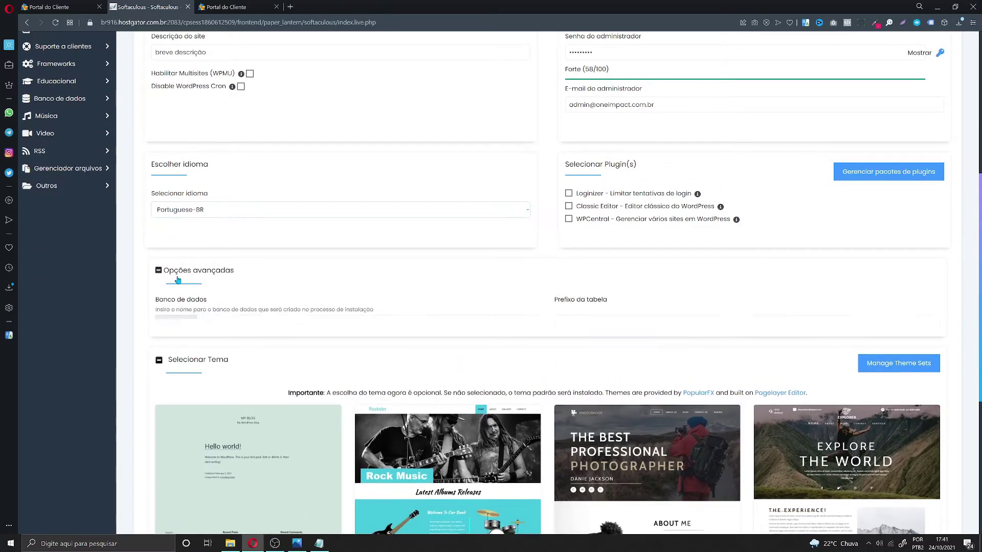
pyautogui.click(195, 271)
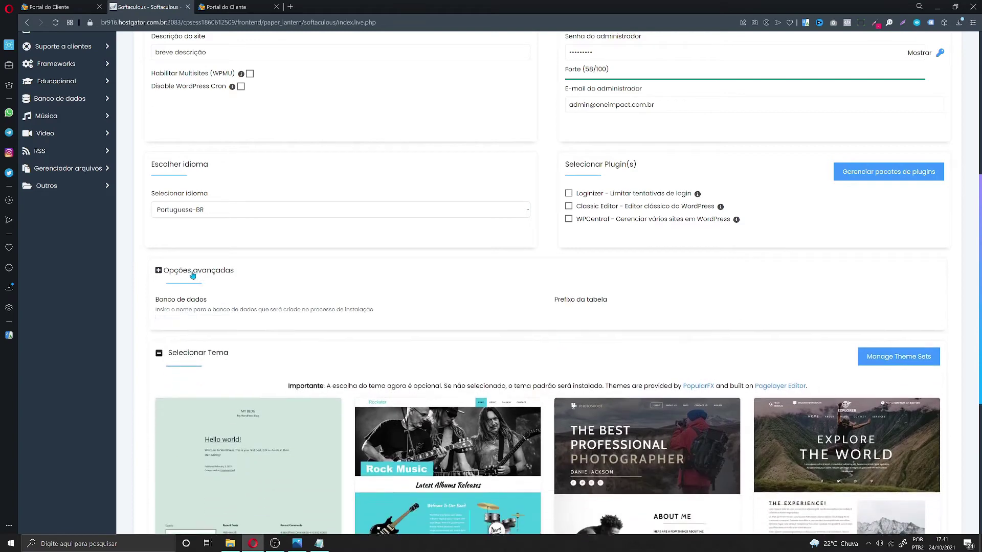
# Step: Select the default Twenty Twenty-One theme for the WordPress installation
pyautogui.scroll(-3, 144, 363)
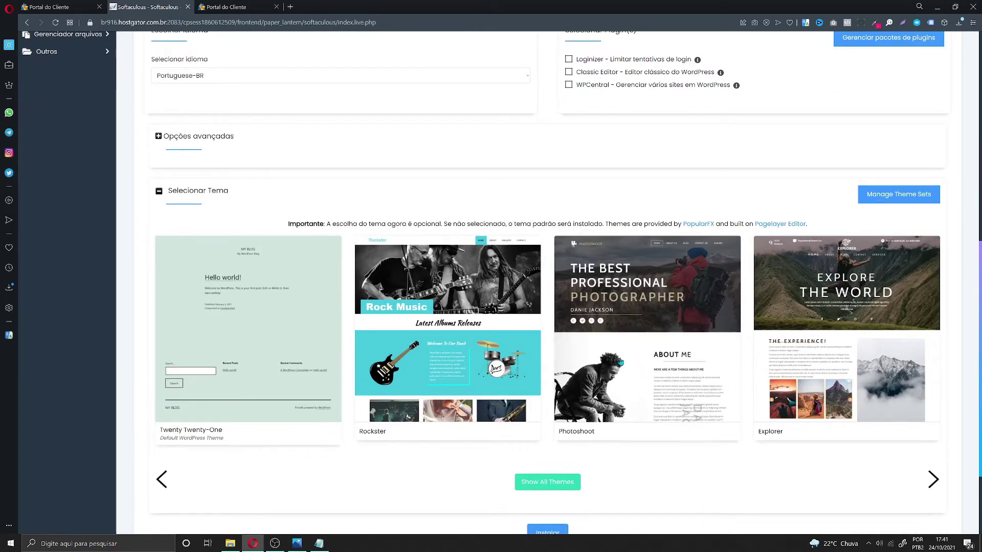
pyautogui.scroll(-1, 323, 398)
pyautogui.scroll(-1, 324, 398)
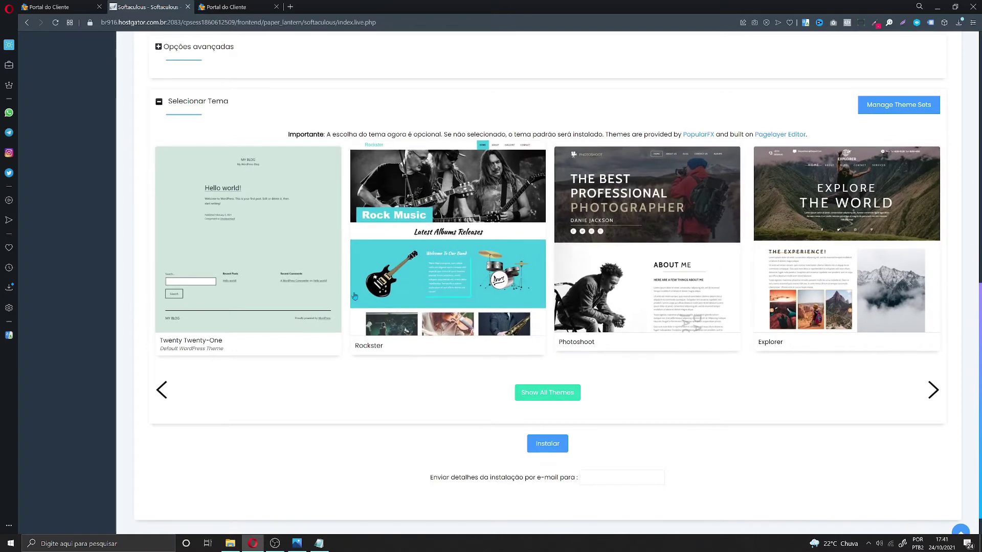
pyautogui.click(215, 204)
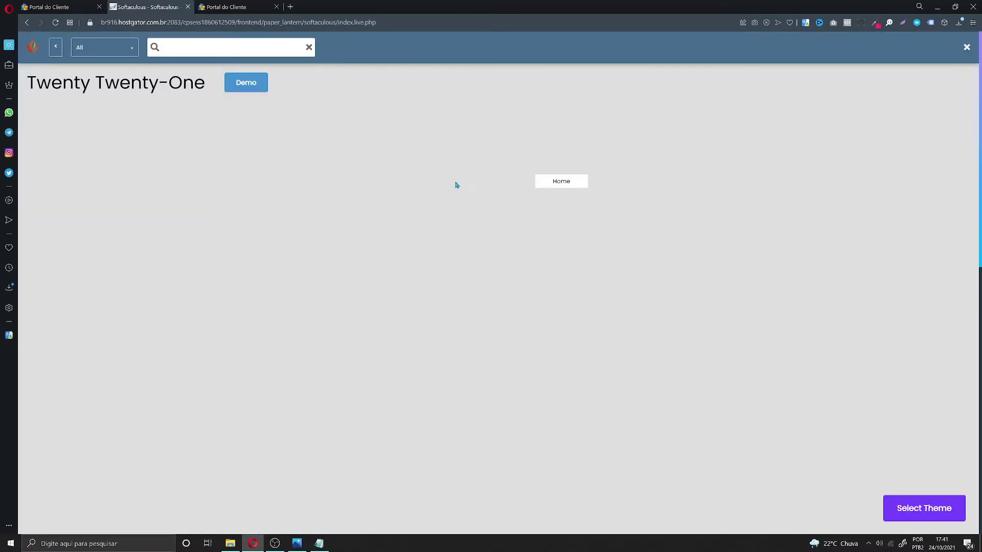
pyautogui.click(907, 506)
pyautogui.click(569, 339)
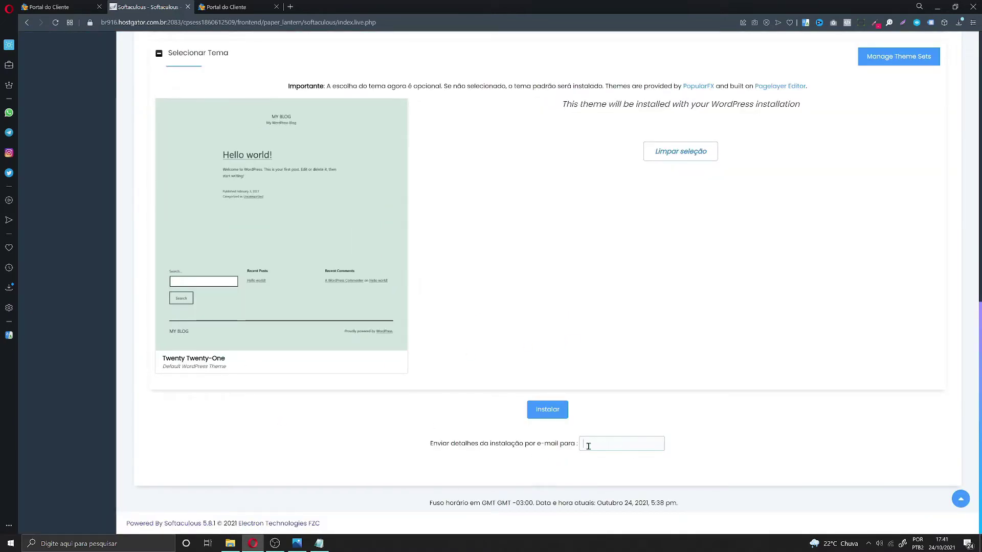
# Step: Copy the administrator e-mail into the recipient field for the installation details and start the WordPress installation
pyautogui.scroll(8, 586, 450)
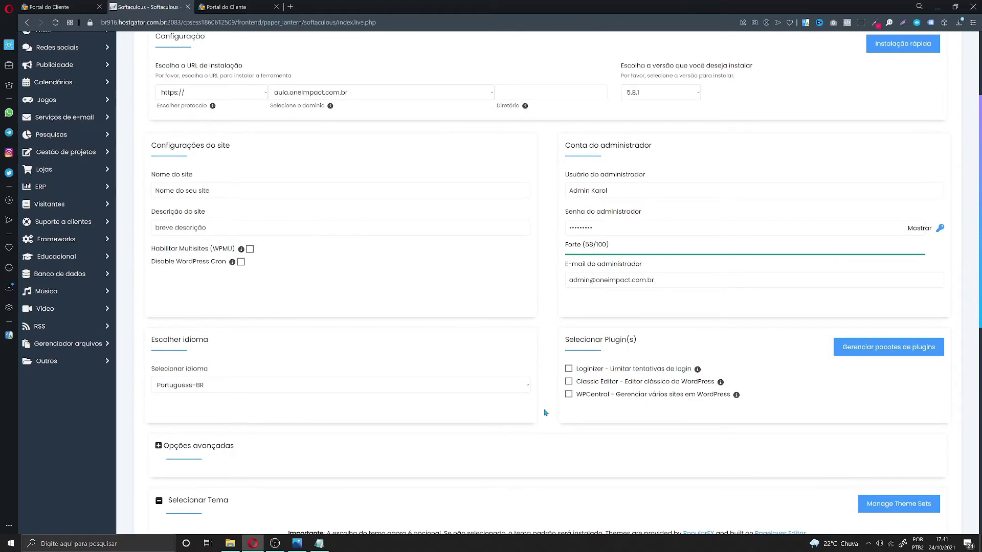
pyautogui.scroll(1, 589, 376)
pyautogui.moveTo(672, 322); pyautogui.dragTo(532, 327)
pyautogui.rightClick(588, 327)
pyautogui.click(608, 137)
pyautogui.scroll(-10, 417, 456)
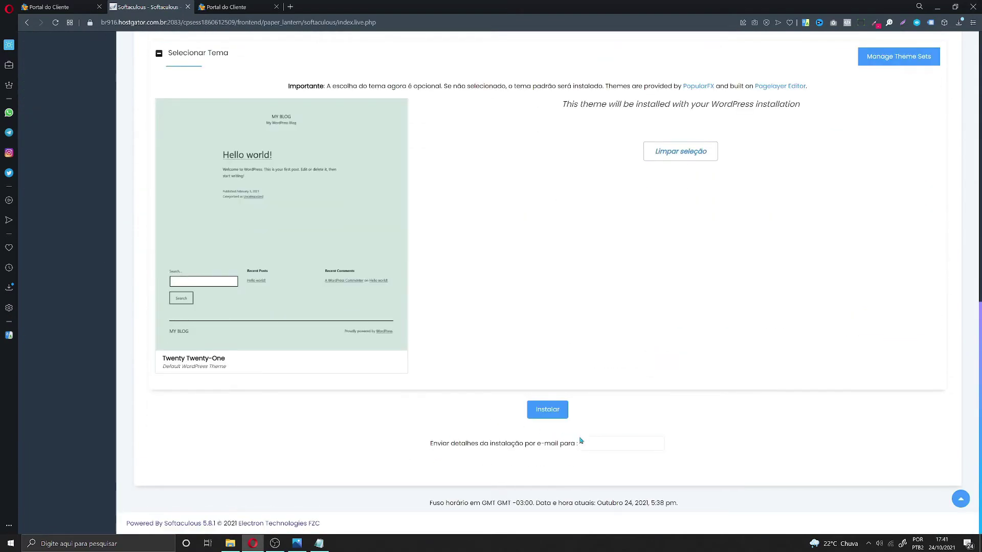
pyautogui.rightClick(597, 444)
pyautogui.click(659, 342)
pyautogui.click(465, 346)
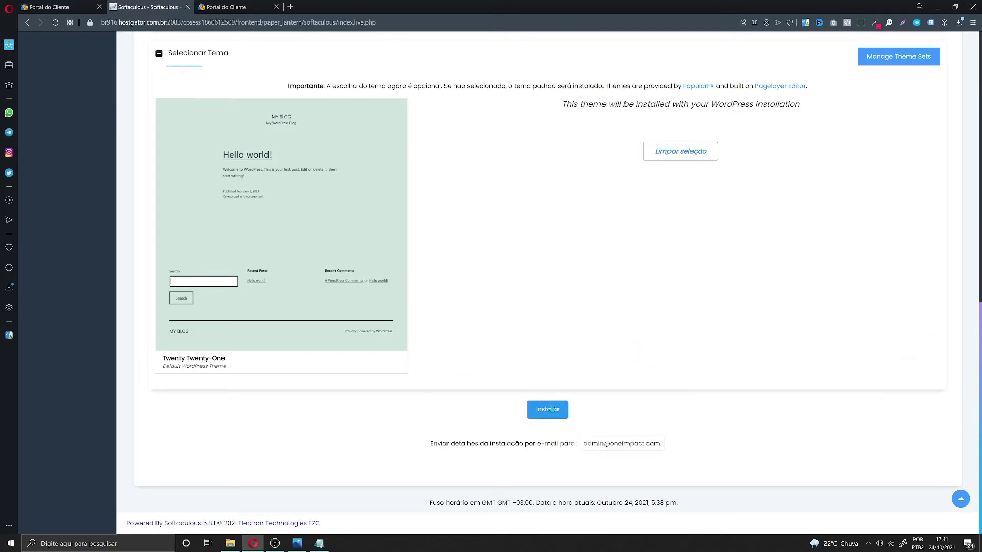
pyautogui.click(551, 409)
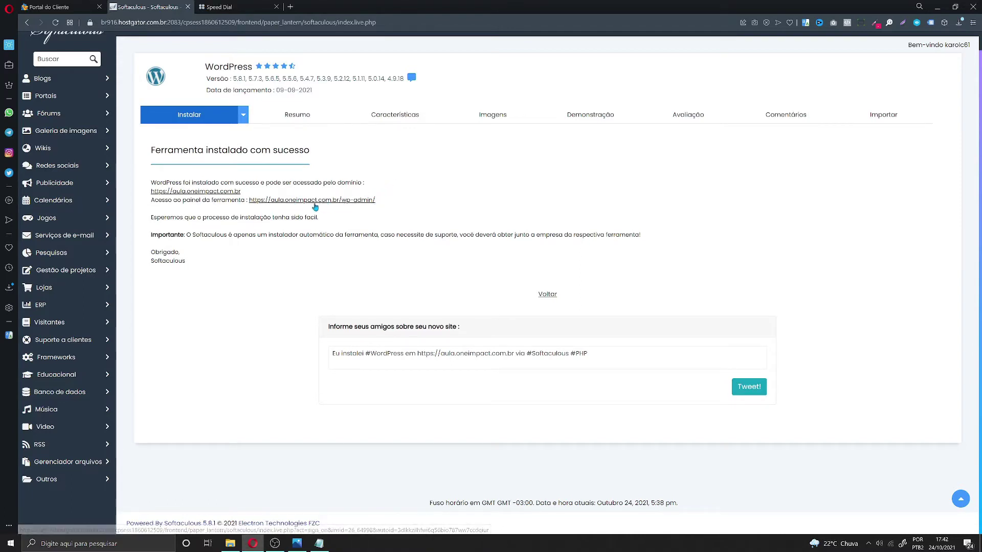
pyautogui.click(217, 5)
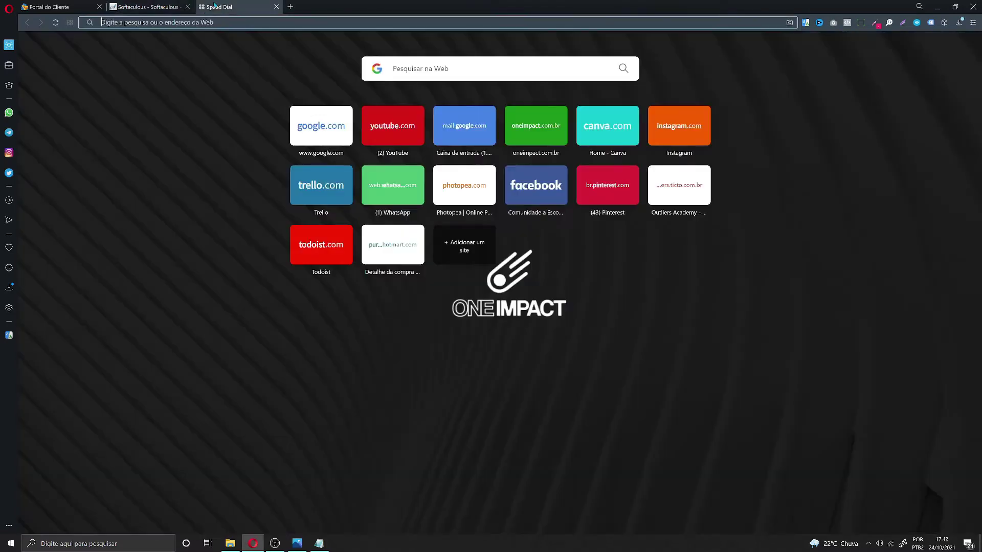
pyautogui.rightClick(172, 22)
pyautogui.click(199, 71)
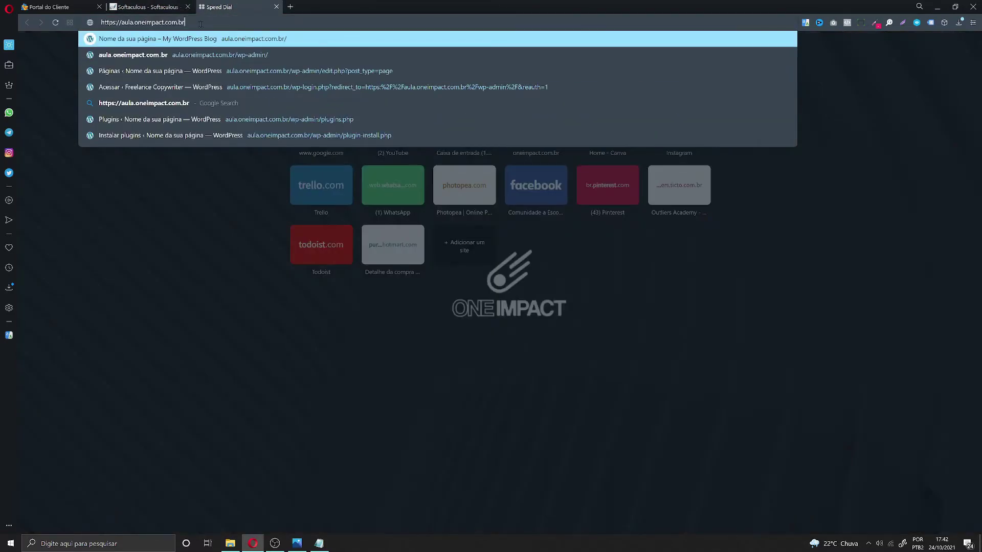
pyautogui.write('/wp-admin')
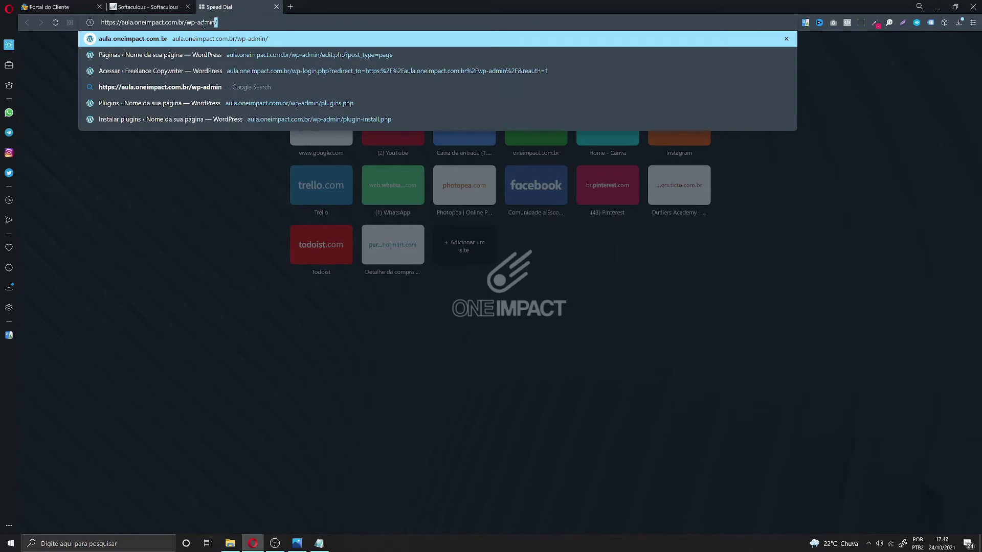
pyautogui.press('Return')
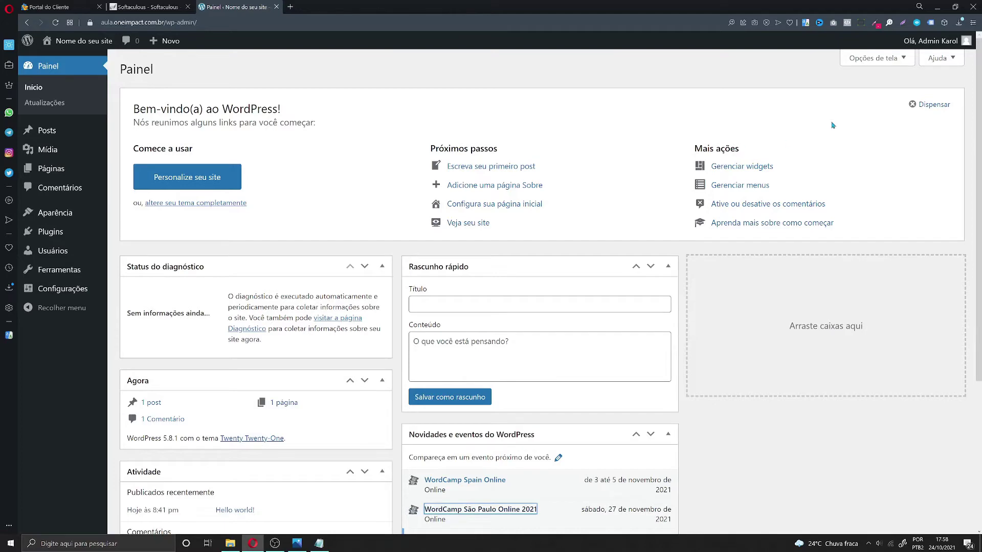
# Step: Dismiss the dashboard's welcome panel and collapse all five dashboard boxes
pyautogui.click(926, 107)
pyautogui.click(668, 95)
pyautogui.click(671, 127)
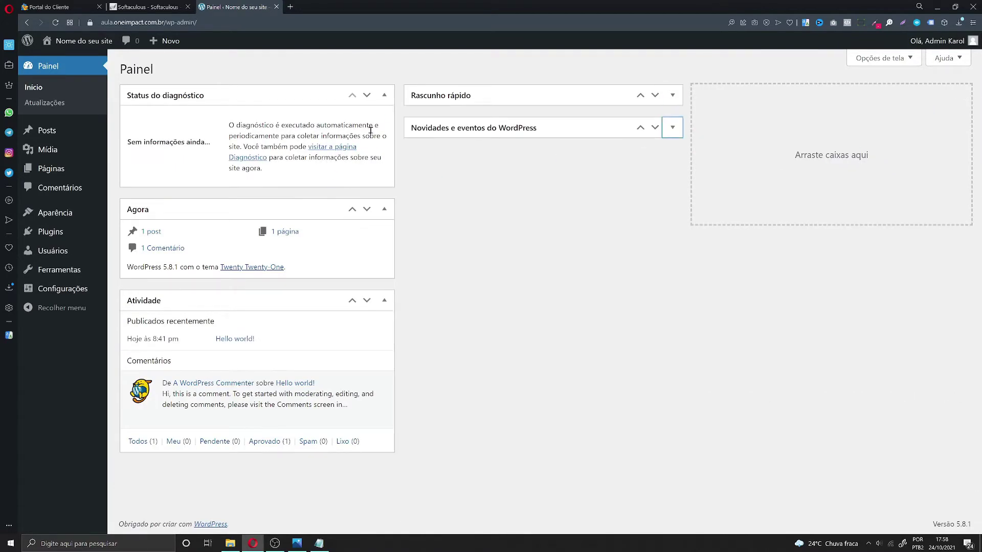
pyautogui.click(385, 95)
pyautogui.click(384, 128)
pyautogui.click(384, 160)
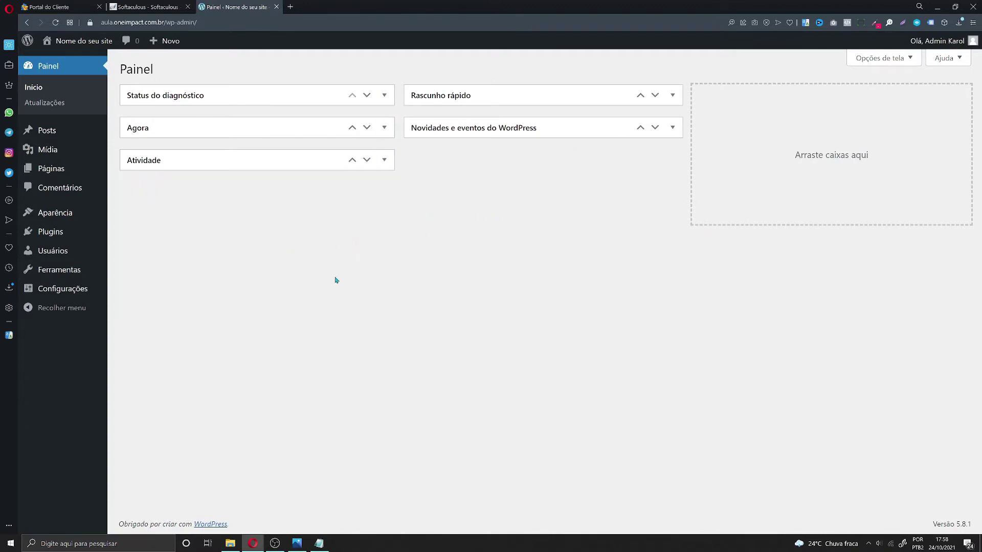
# Step: Delete the preinstalled Akismet Anti-Spam and Hello Dolly plugins
pyautogui.moveTo(41, 233)
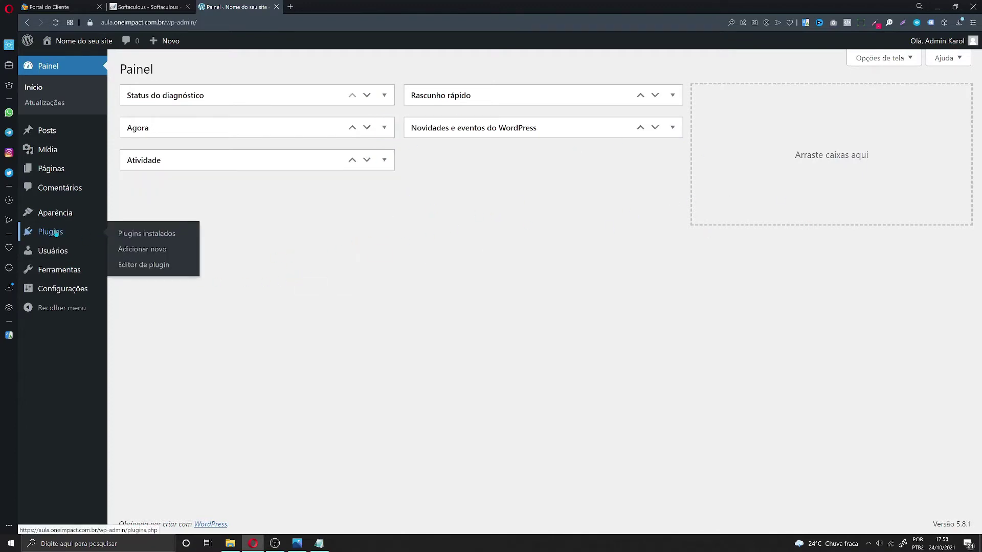
pyautogui.click(40, 234)
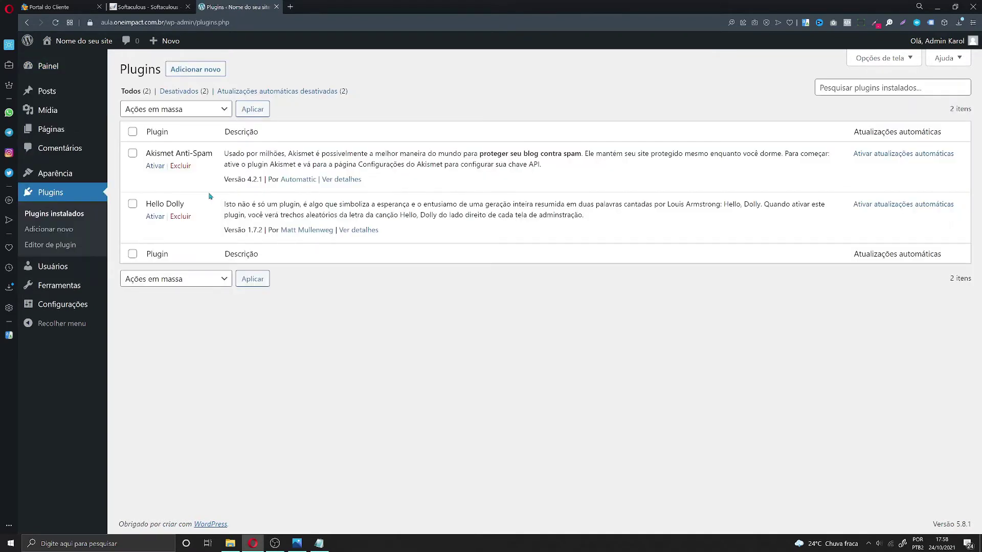
pyautogui.click(180, 165)
pyautogui.press('Return')
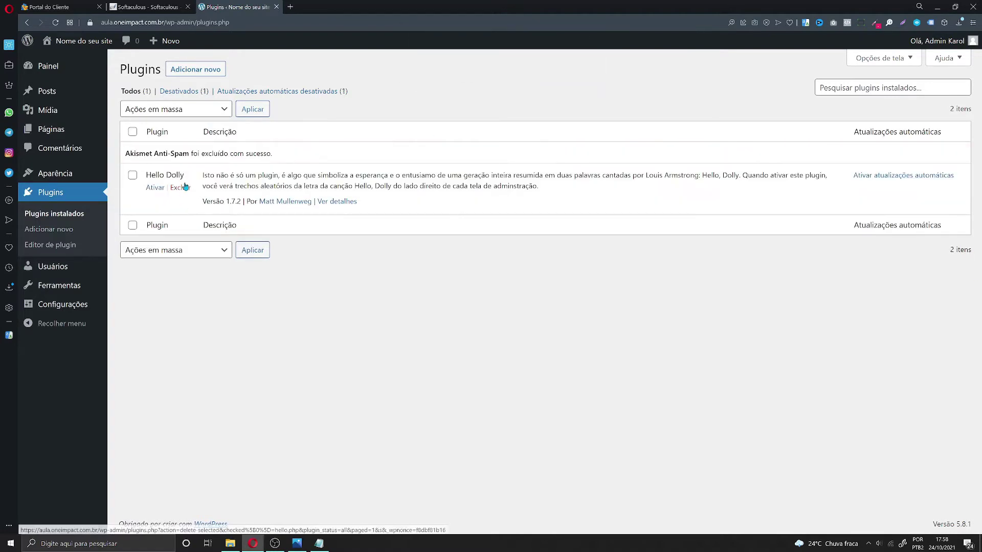
pyautogui.click(185, 187)
pyautogui.click(532, 68)
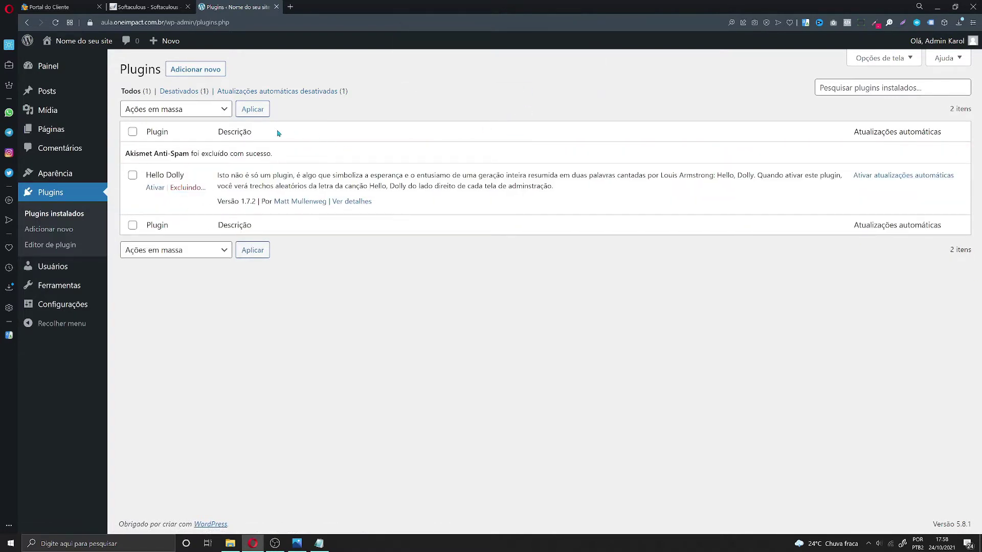
# Step: Search the plugin directory for "elementor", then install and activate Elementor Website Builder
pyautogui.click(207, 77)
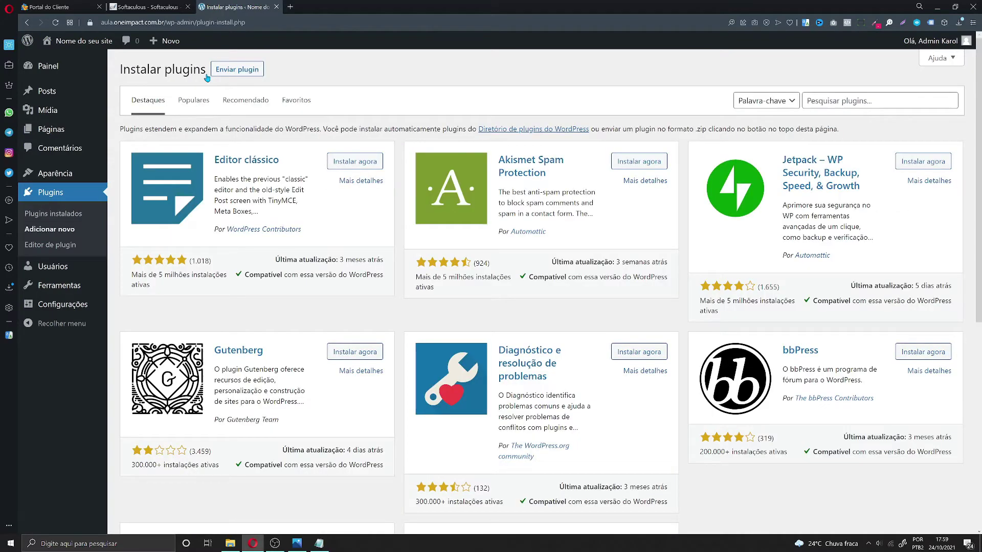
pyautogui.click(823, 102)
pyautogui.write('elementor')
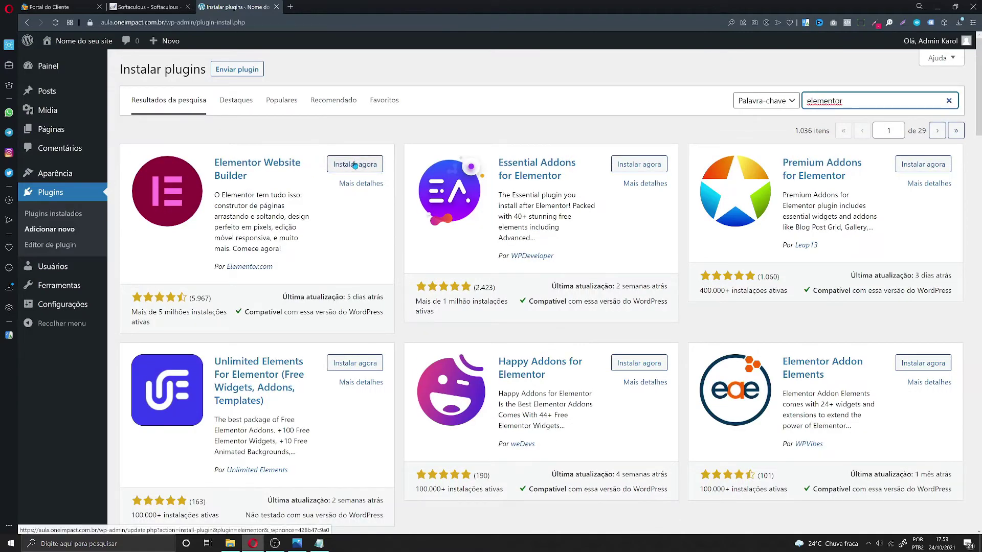
pyautogui.click(341, 166)
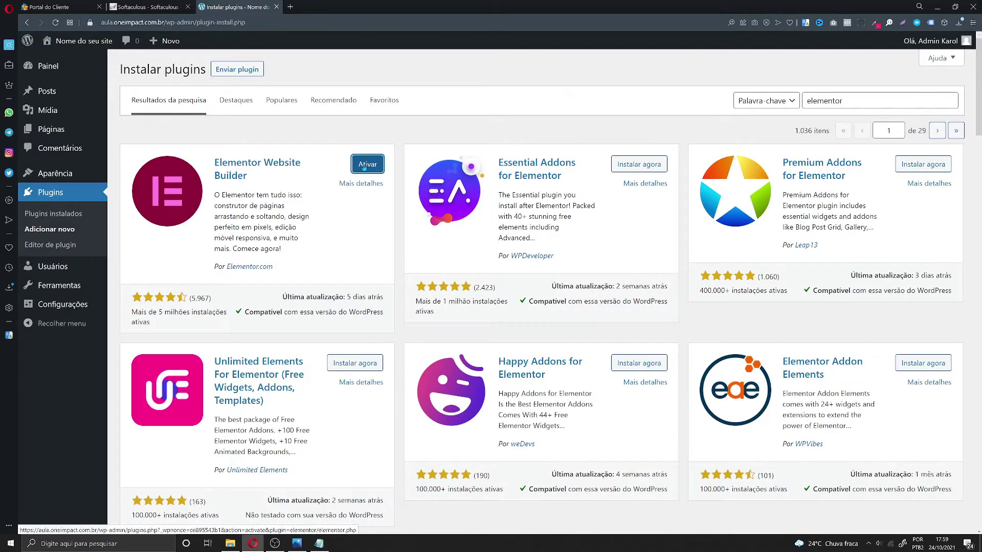
pyautogui.click(367, 164)
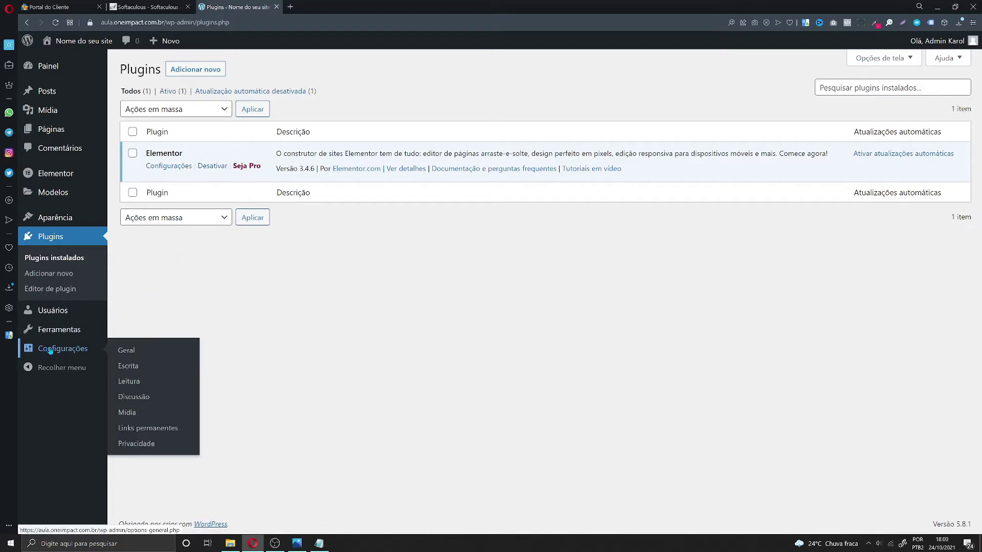
# Step: Review the site title in the general settings and set the site's time zone to UTC+3
pyautogui.click(73, 349)
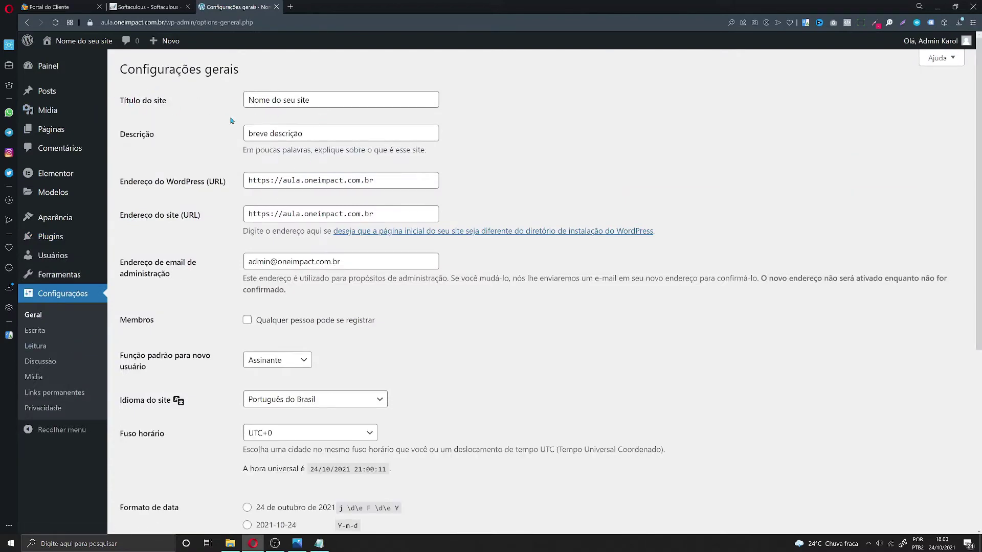
pyautogui.moveTo(315, 104); pyautogui.dragTo(242, 101)
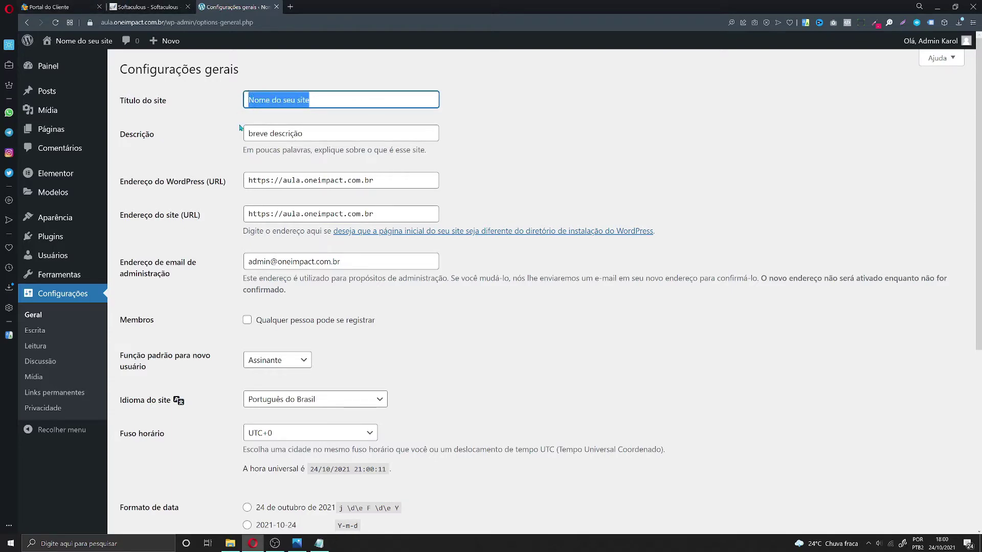
pyautogui.click(276, 101)
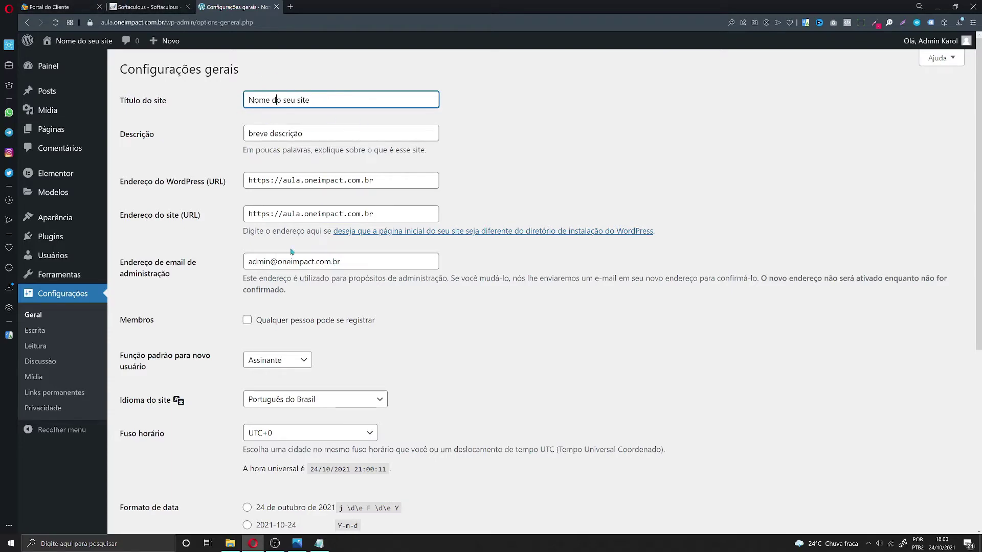
pyautogui.scroll(-1, 283, 256)
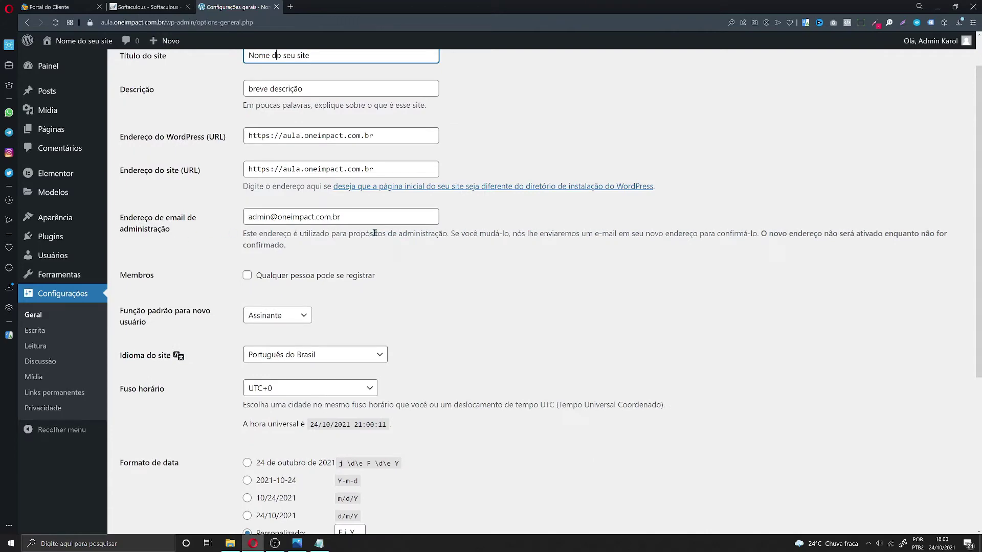
pyautogui.scroll(-3, 313, 264)
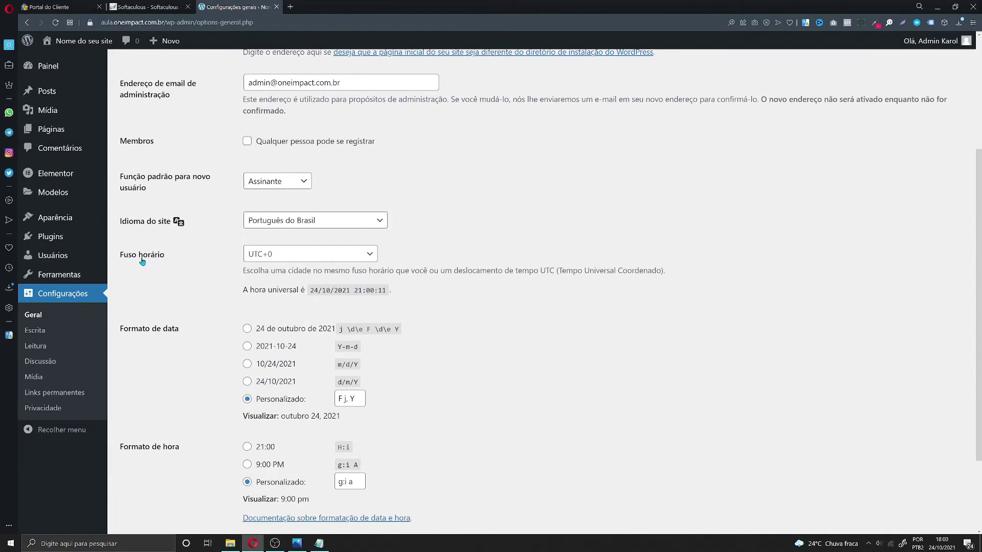
pyautogui.click(273, 258)
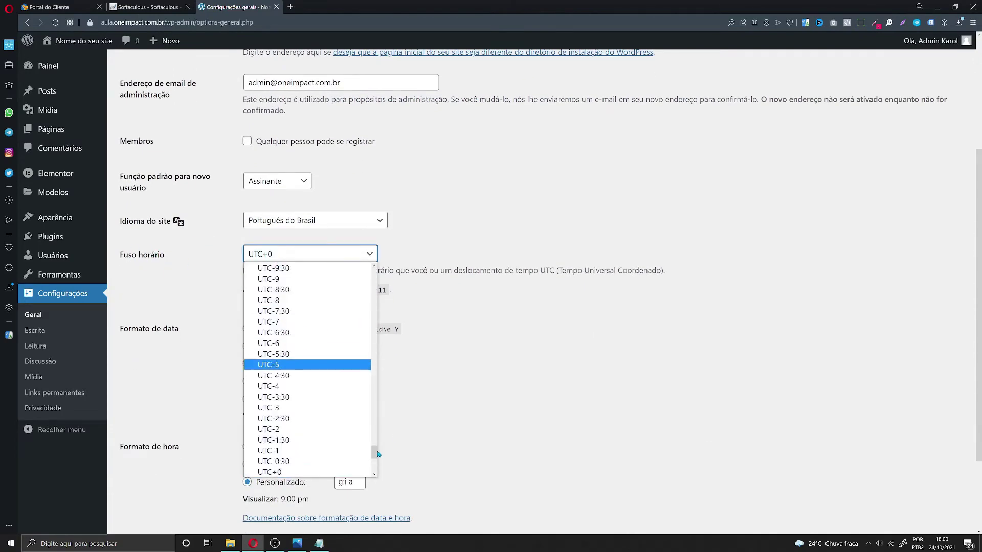
pyautogui.moveTo(378, 454); pyautogui.dragTo(377, 459)
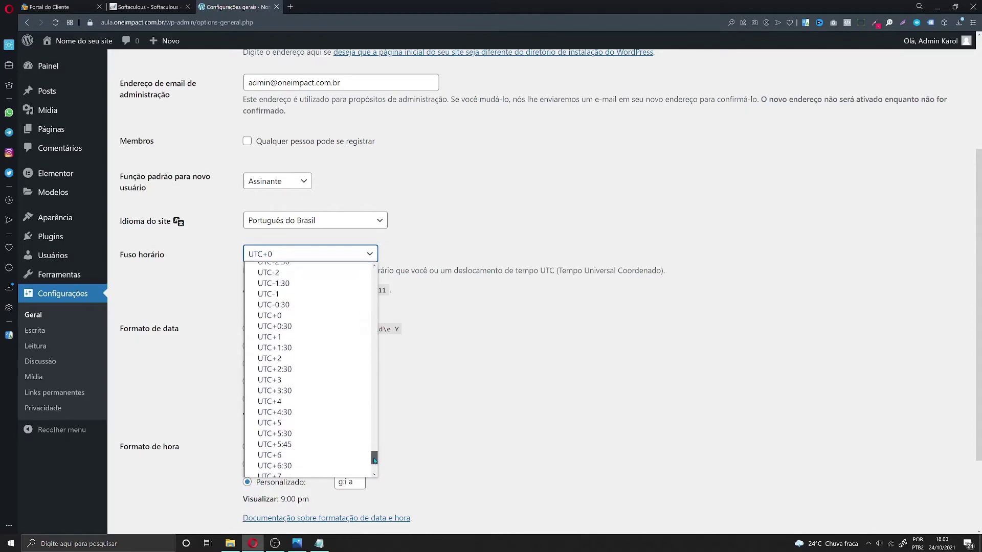
pyautogui.click(284, 380)
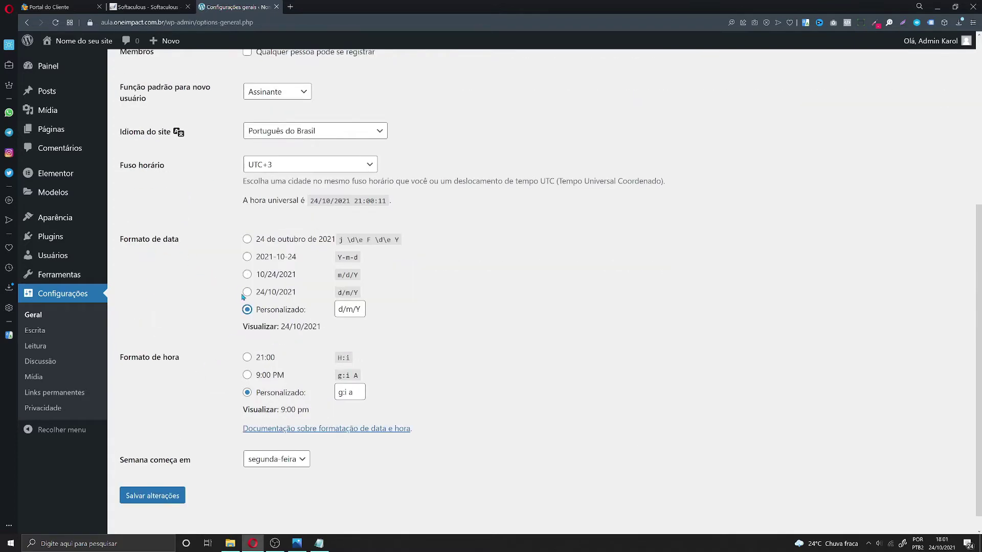
# Step: Set the date format to d/m/Y and the time format to H:i, and save the general settings
pyautogui.click(247, 292)
pyautogui.scroll(-1, 215, 337)
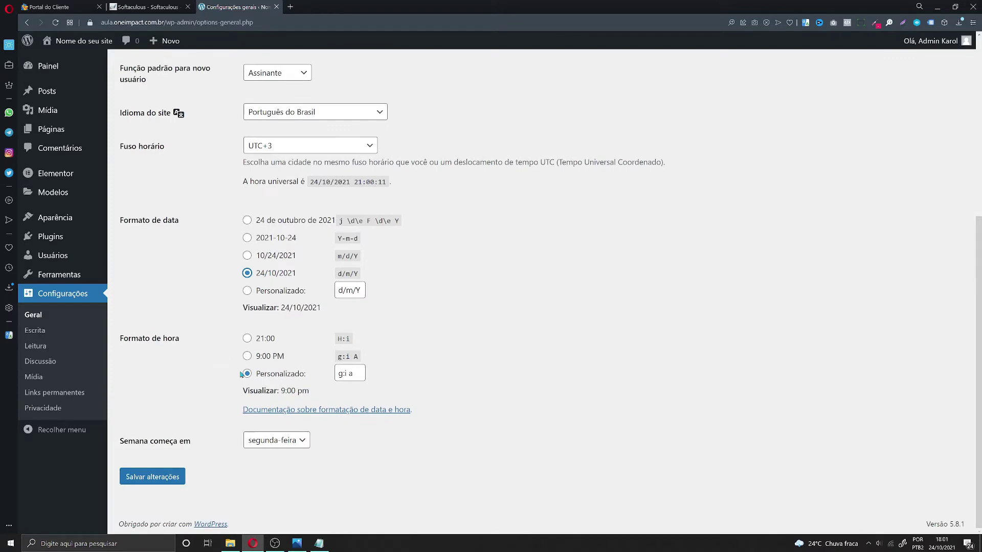
pyautogui.click(247, 339)
pyautogui.scroll(5, 148, 450)
pyautogui.scroll(-5, 137, 468)
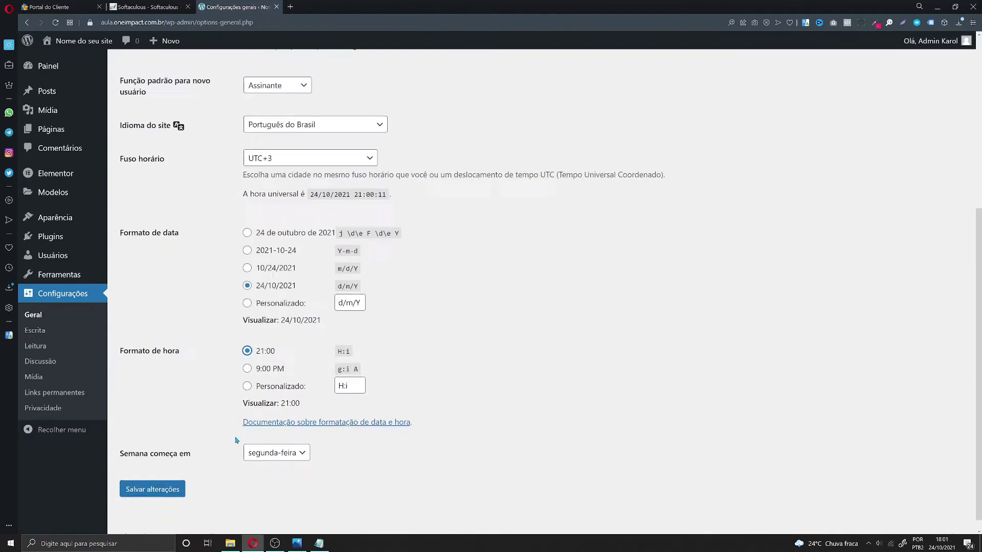
pyautogui.rightClick(146, 478)
pyautogui.click(144, 477)
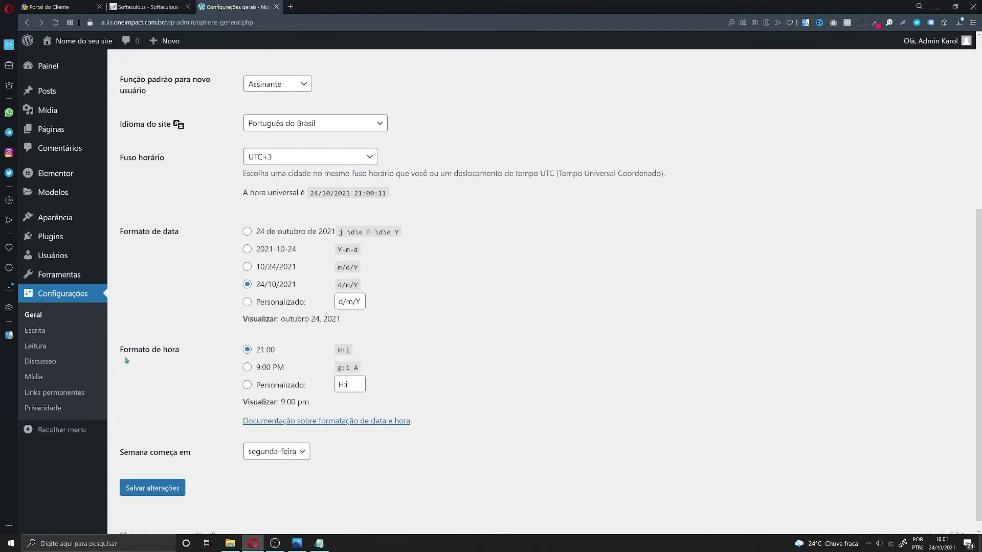
# Step: Change the permalink structure to the post name option (Nome do post) and save it
pyautogui.click(42, 394)
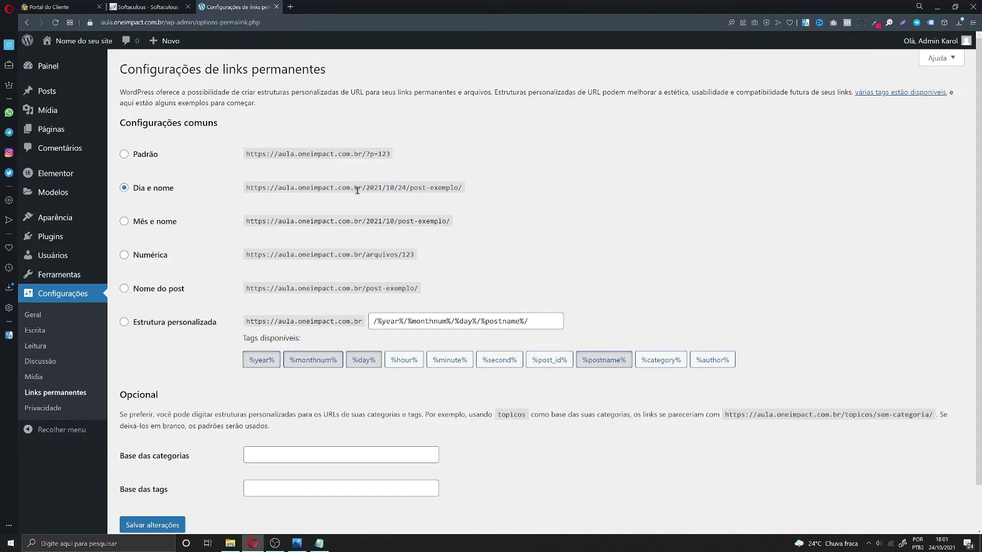
pyautogui.moveTo(366, 188); pyautogui.dragTo(472, 189)
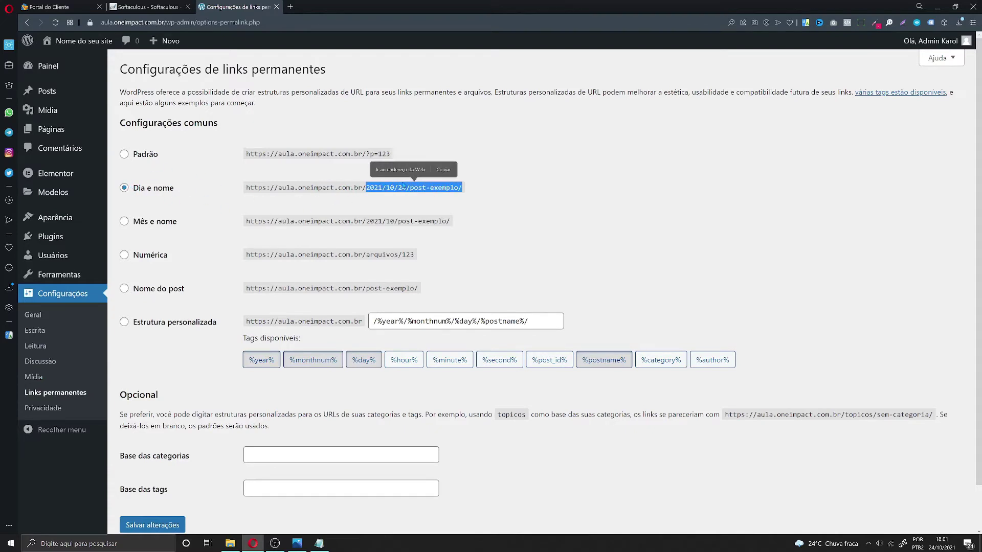
pyautogui.click(377, 187)
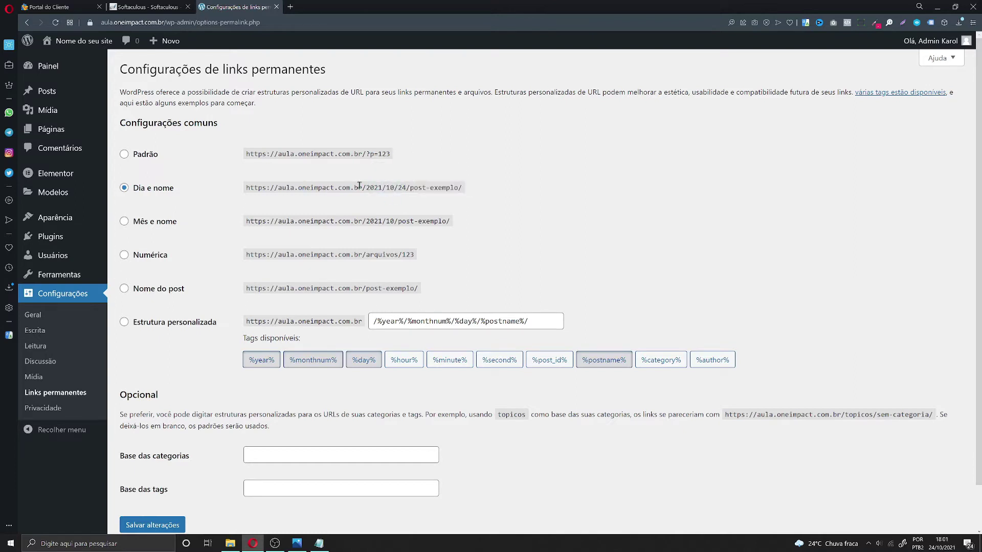
pyautogui.click(127, 289)
pyautogui.moveTo(357, 289); pyautogui.dragTo(278, 289)
pyautogui.click(364, 291)
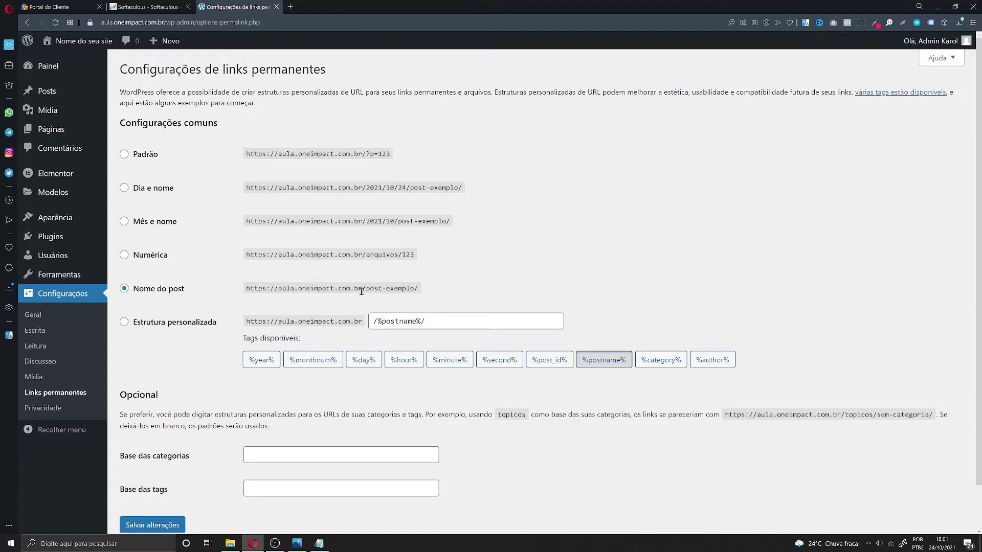
pyautogui.moveTo(365, 290); pyautogui.dragTo(416, 289)
pyautogui.click(383, 278)
pyautogui.scroll(-1, 388, 306)
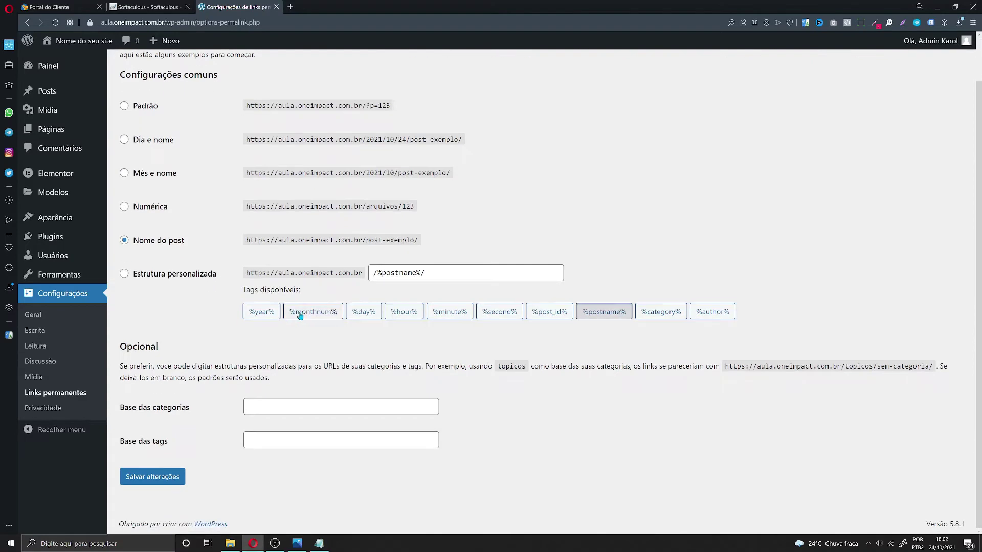
pyautogui.click(140, 477)
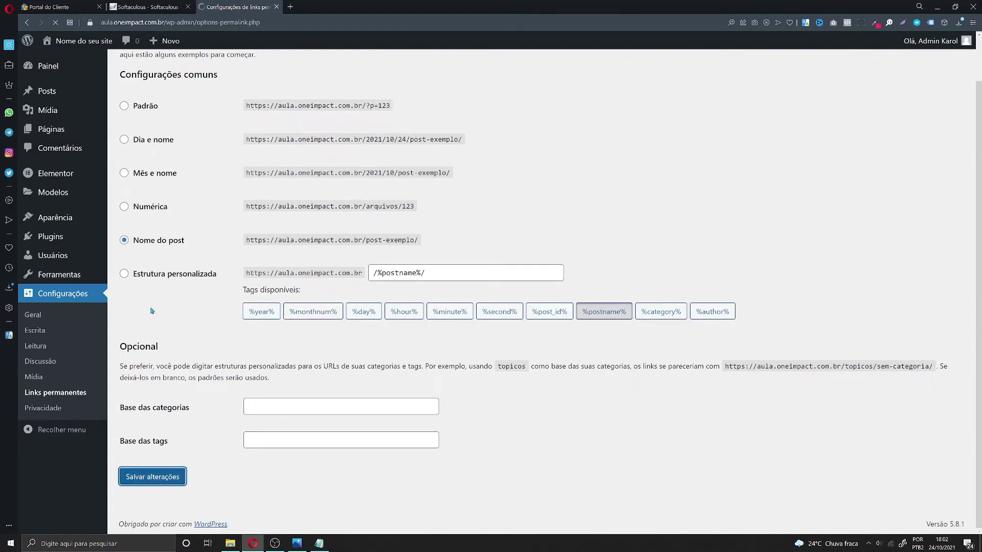
# Step: Open the list of installed themes to review the active theme and the alternatives
pyautogui.moveTo(47, 218)
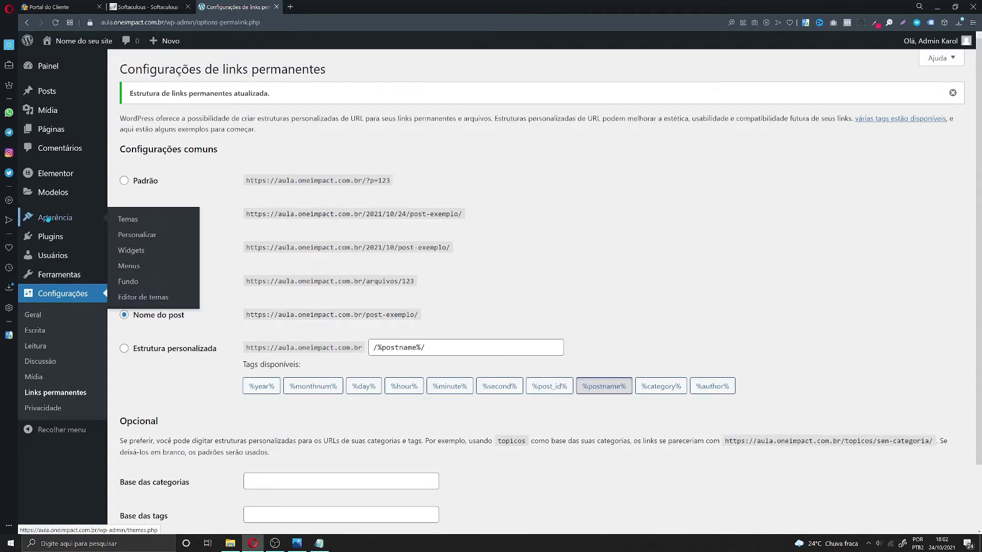
pyautogui.click(88, 220)
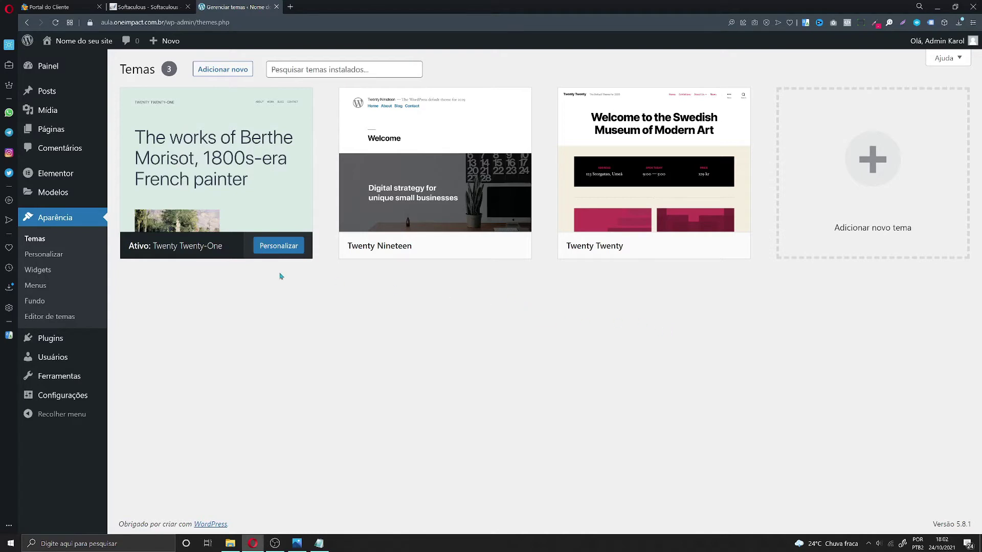
pyautogui.moveTo(84, 67)
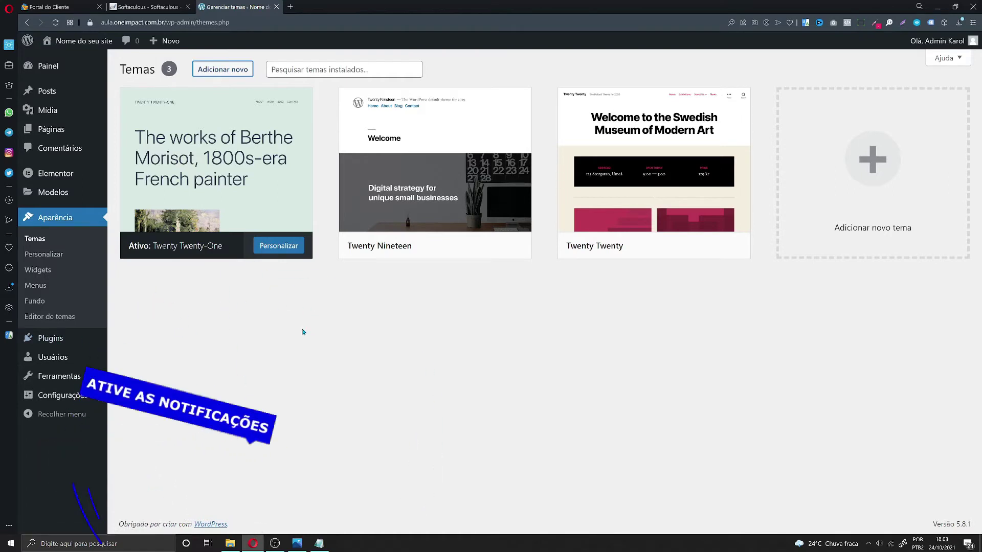
pyautogui.moveTo(245, 99)
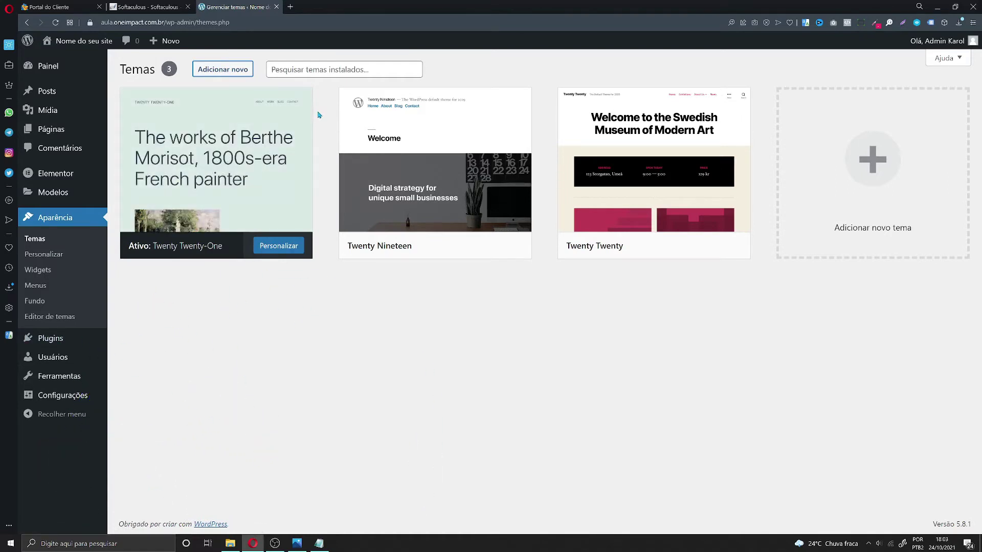
# Step: Search the theme directory for "hello", then install and activate the Hello Elementor theme
pyautogui.click(231, 69)
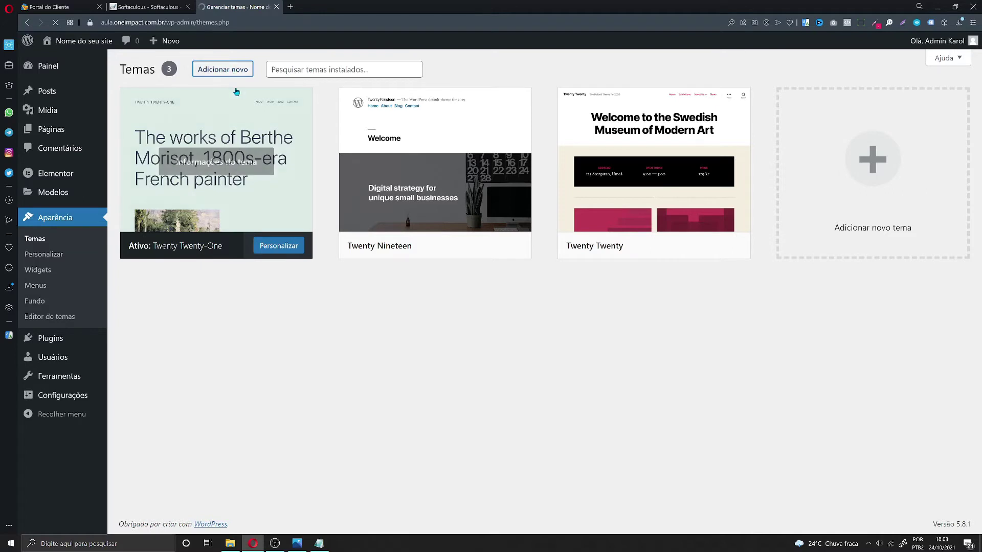
pyautogui.click(879, 98)
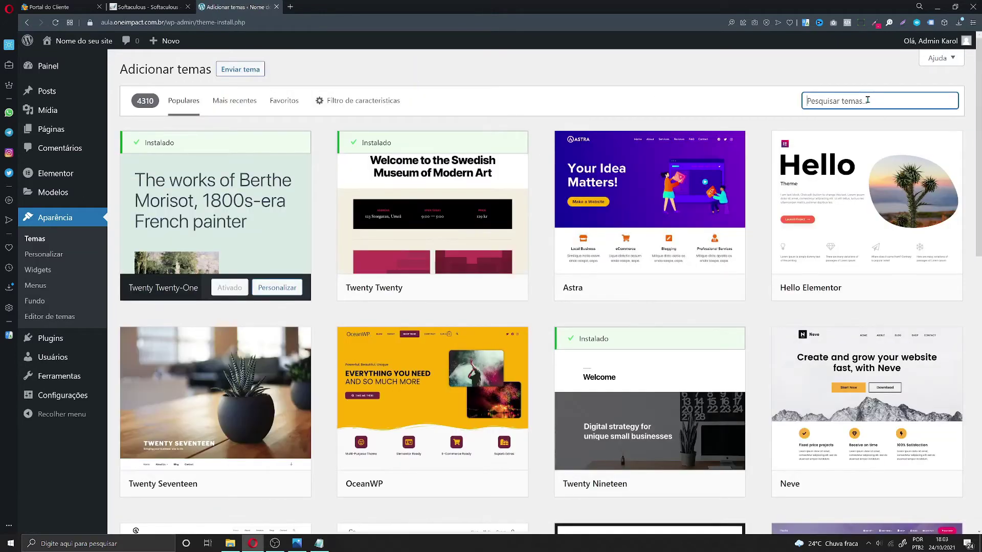
pyautogui.moveTo(69, 338)
pyautogui.moveTo(862, 190)
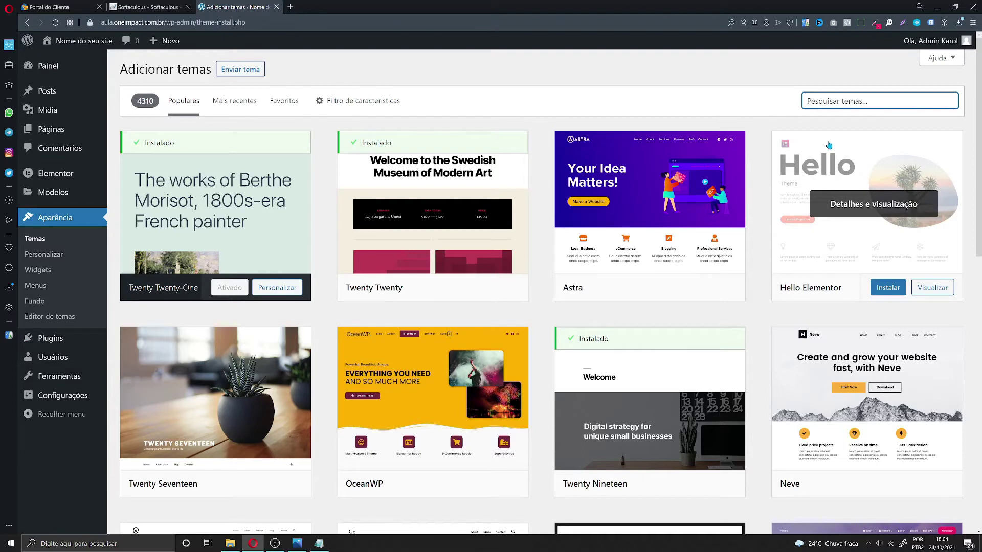
pyautogui.write('he')
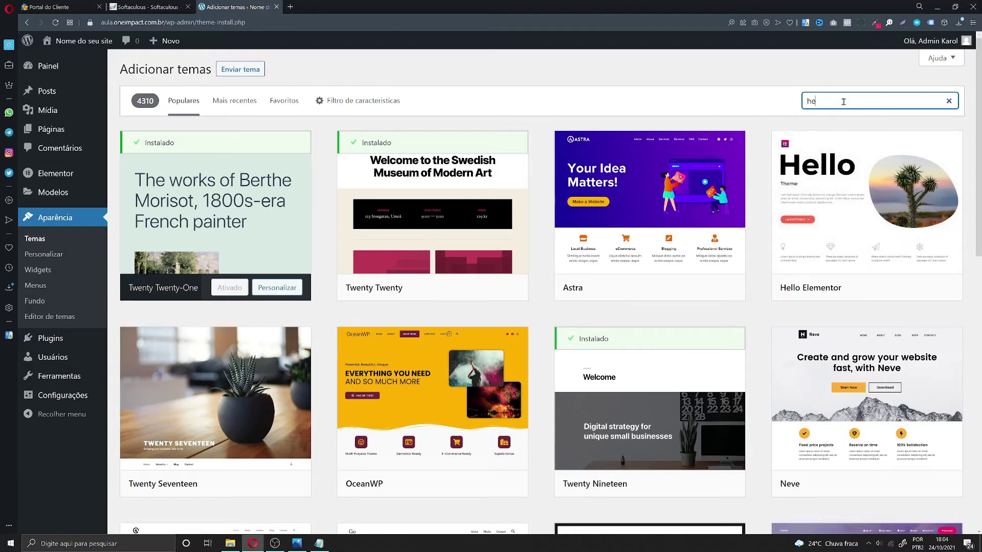
pyautogui.write('llo')
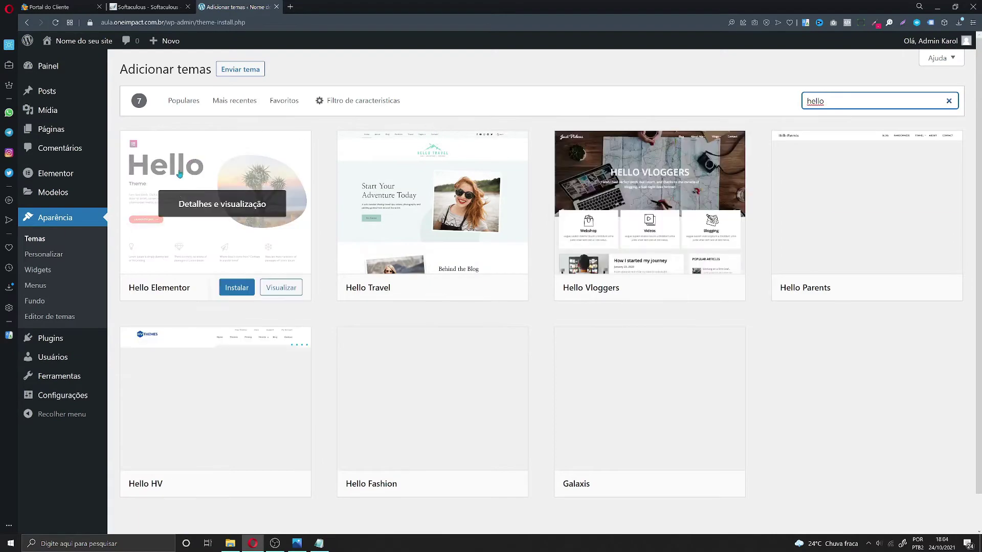
pyautogui.click(234, 289)
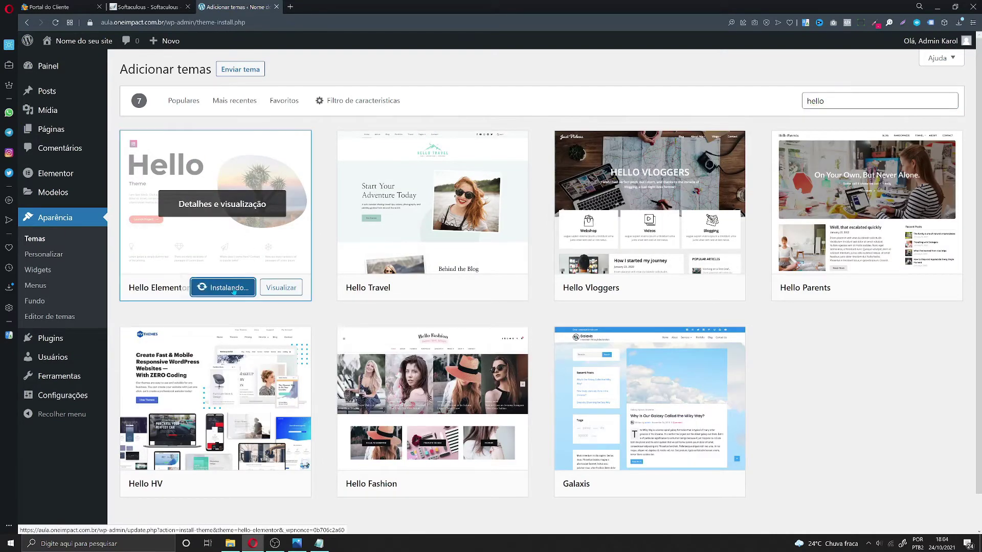
pyautogui.click(230, 290)
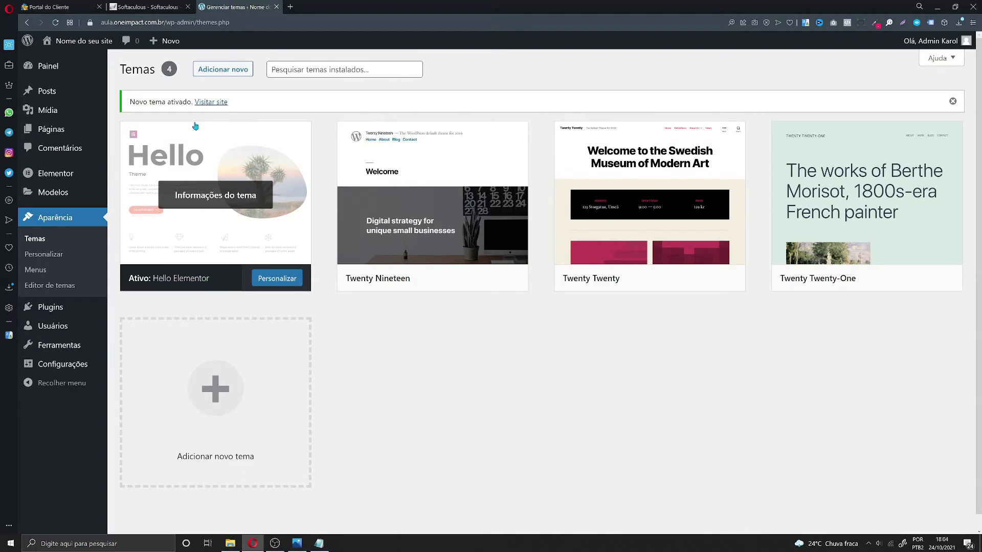
# Step: Open the site's front page in a separate browser tab to examine how it looks with the new theme
pyautogui.rightClick(50, 60)
pyautogui.click(92, 66)
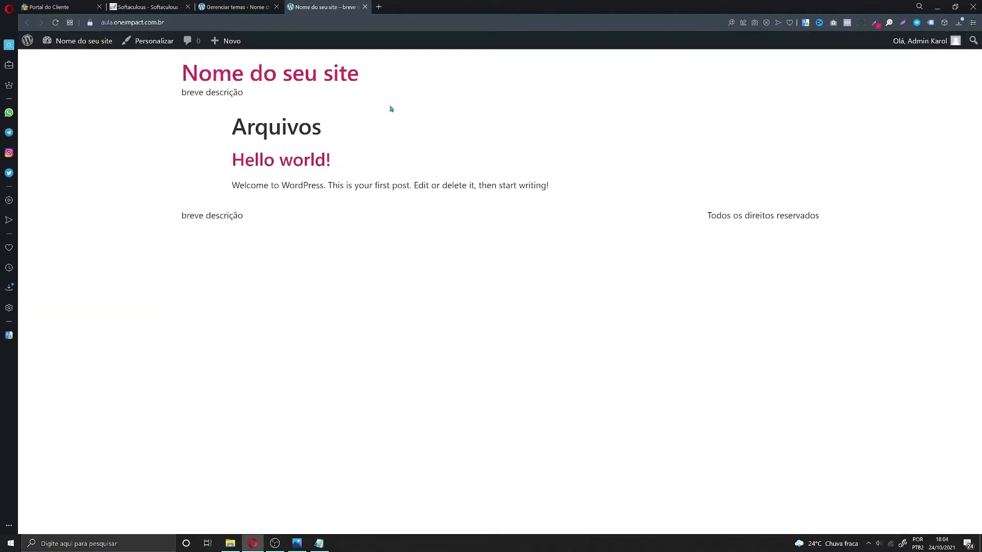
pyautogui.click(236, 7)
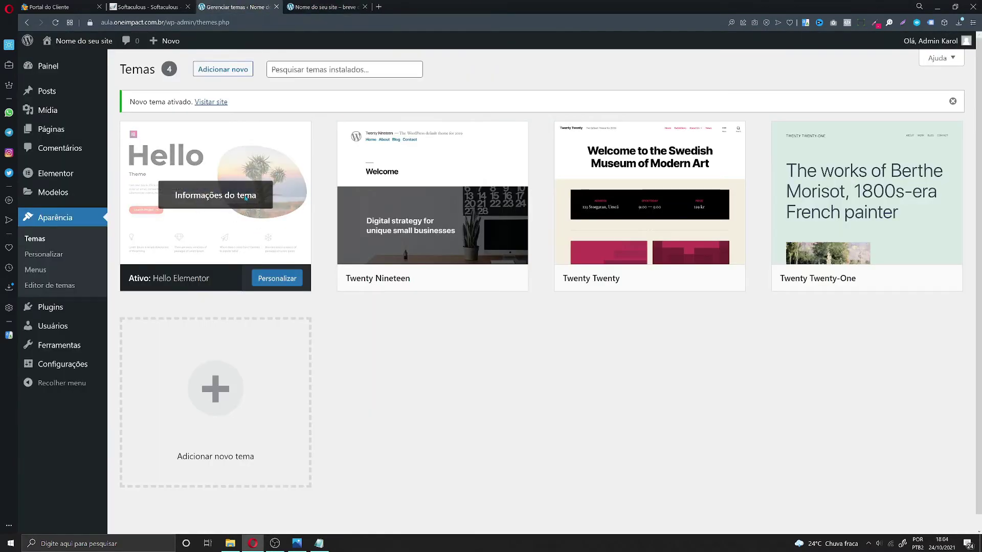
pyautogui.click(341, 6)
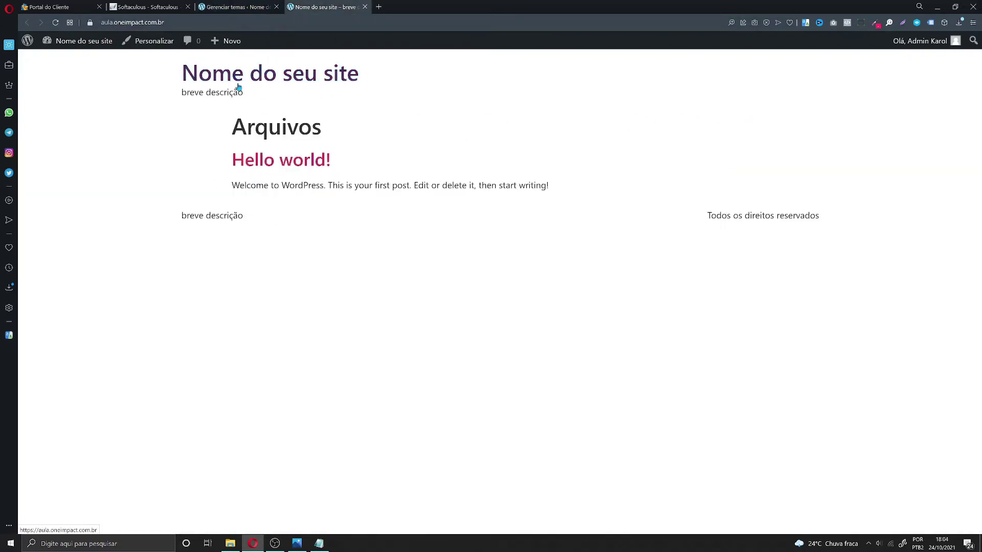
# Step: Delete the inactive themes Twenty Twenty-One, Twenty Twenty and Twenty Nineteen from the installed themes
pyautogui.click(248, 4)
pyautogui.click(890, 201)
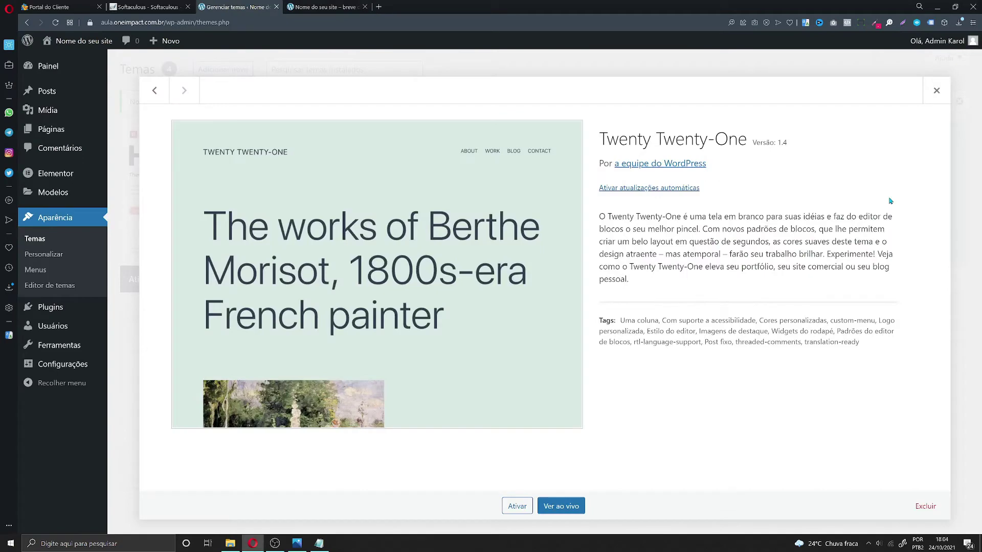
pyautogui.click(925, 506)
pyautogui.click(532, 80)
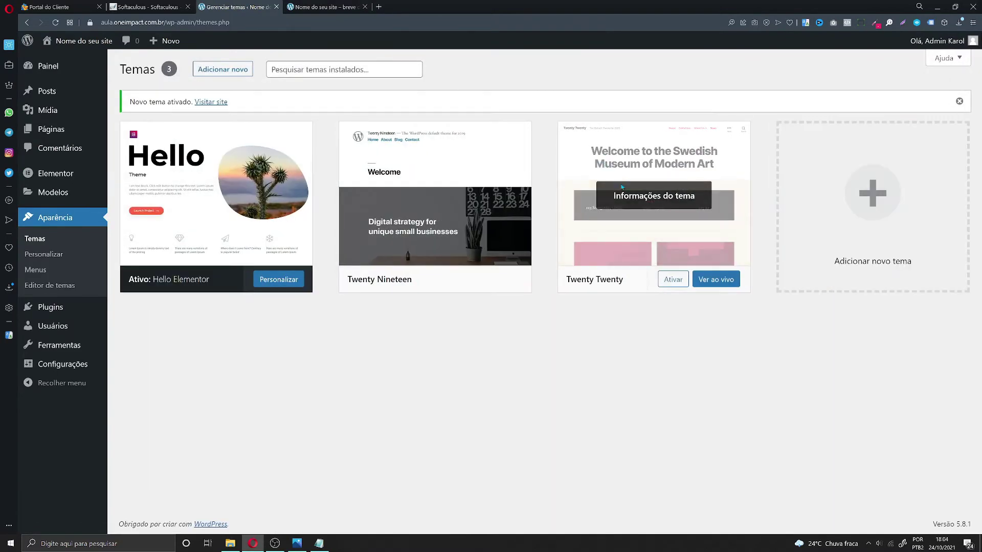
pyautogui.click(651, 195)
pyautogui.click(933, 506)
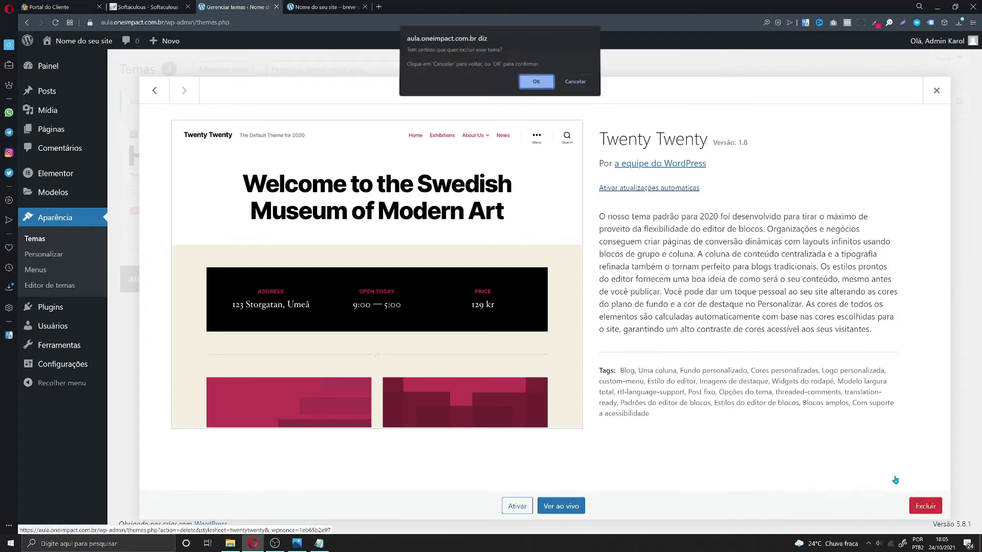
pyautogui.click(536, 81)
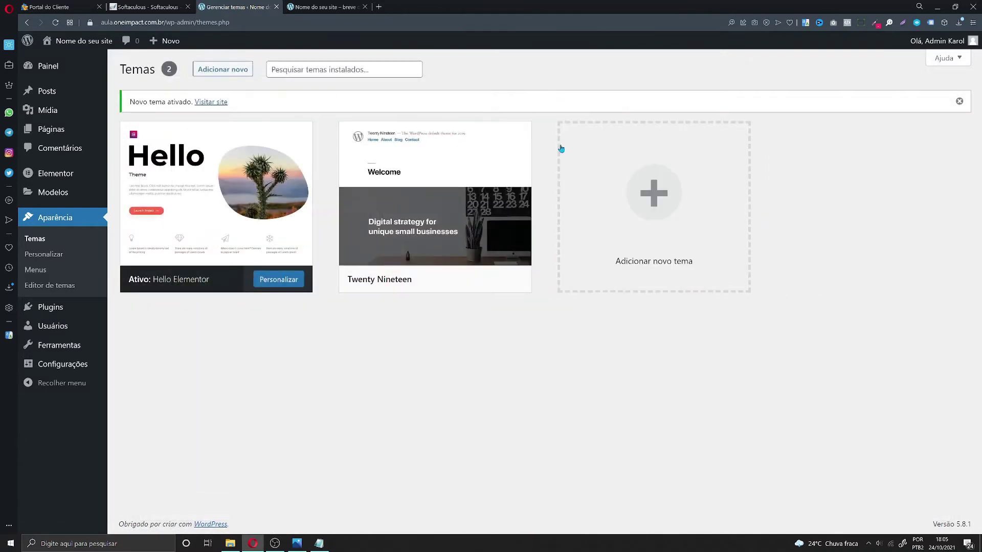
pyautogui.click(475, 181)
pyautogui.click(924, 505)
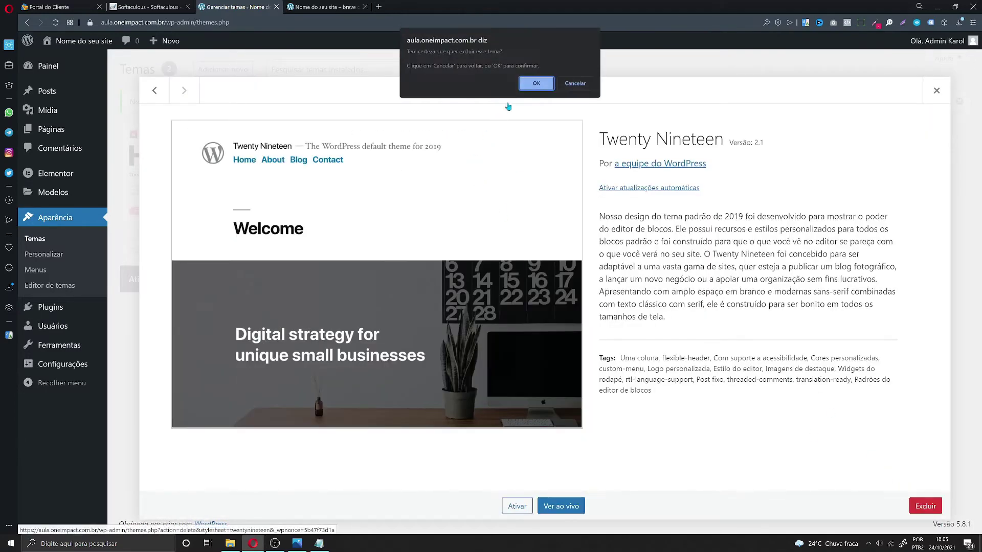
pyautogui.click(529, 78)
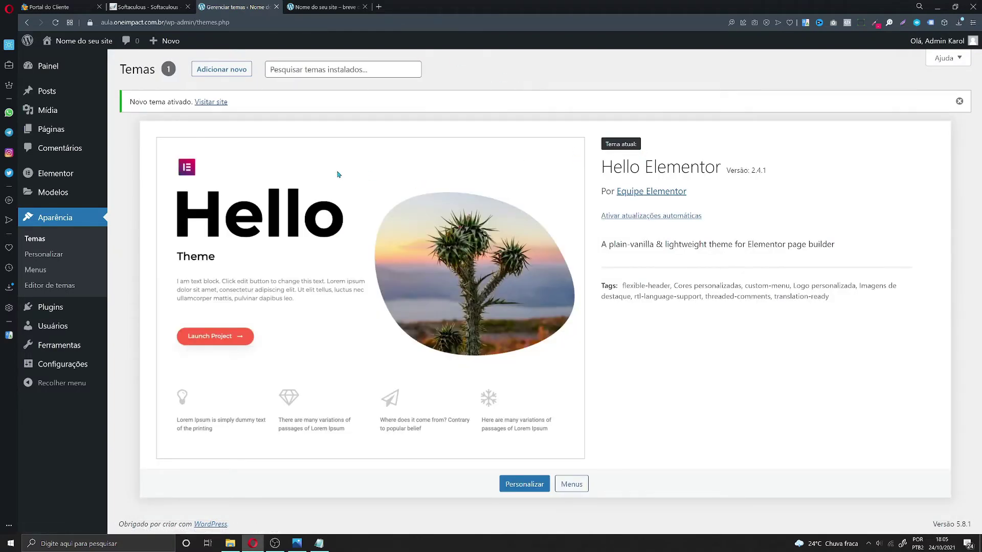
# Step: Open the list of all pages and add a new page titled "Nome da Sua Página"
pyautogui.moveTo(67, 136)
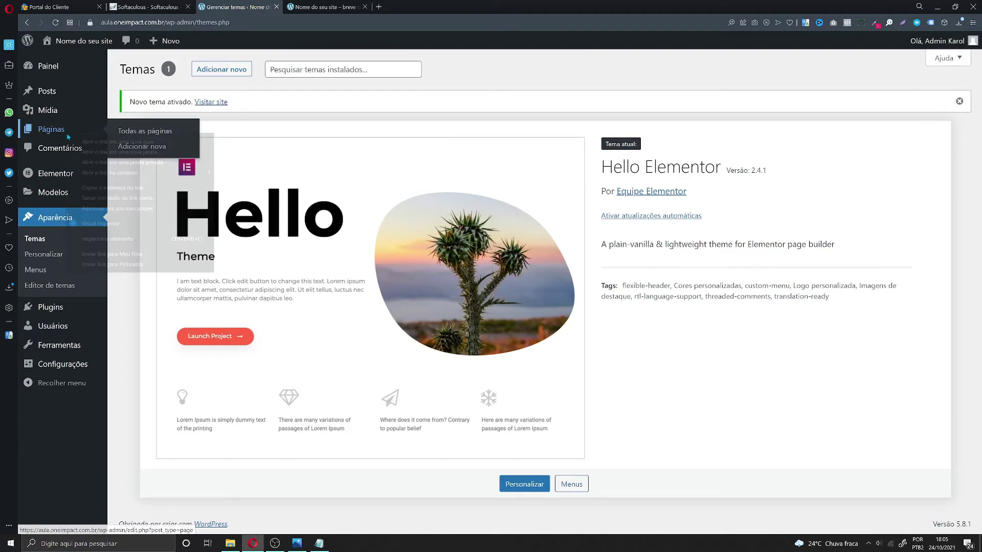
pyautogui.click(140, 131)
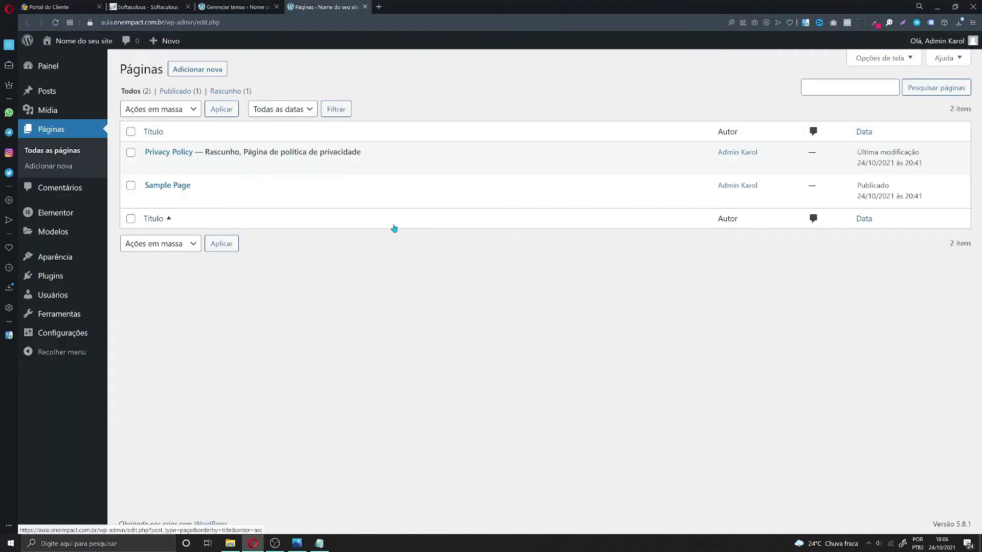
pyautogui.moveTo(153, 202)
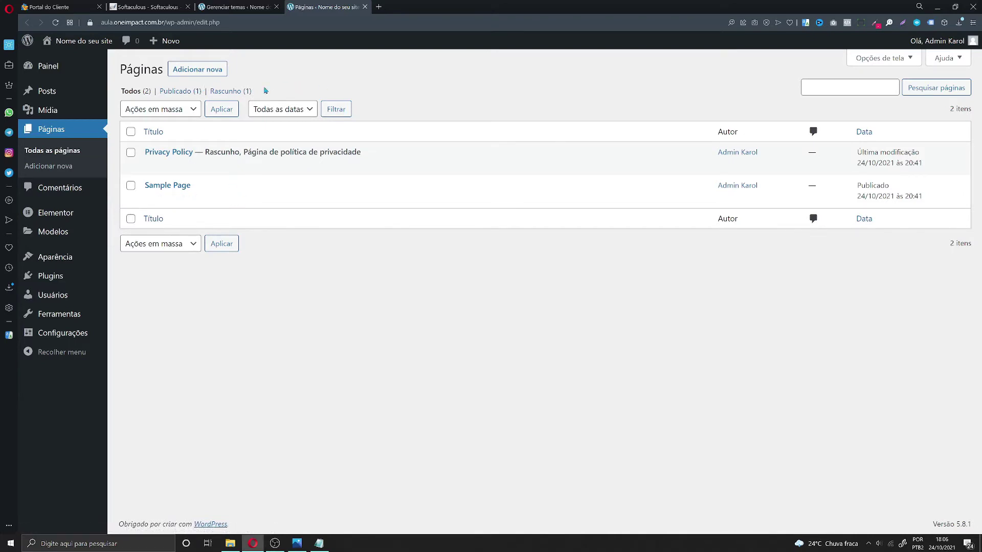
pyautogui.click(205, 73)
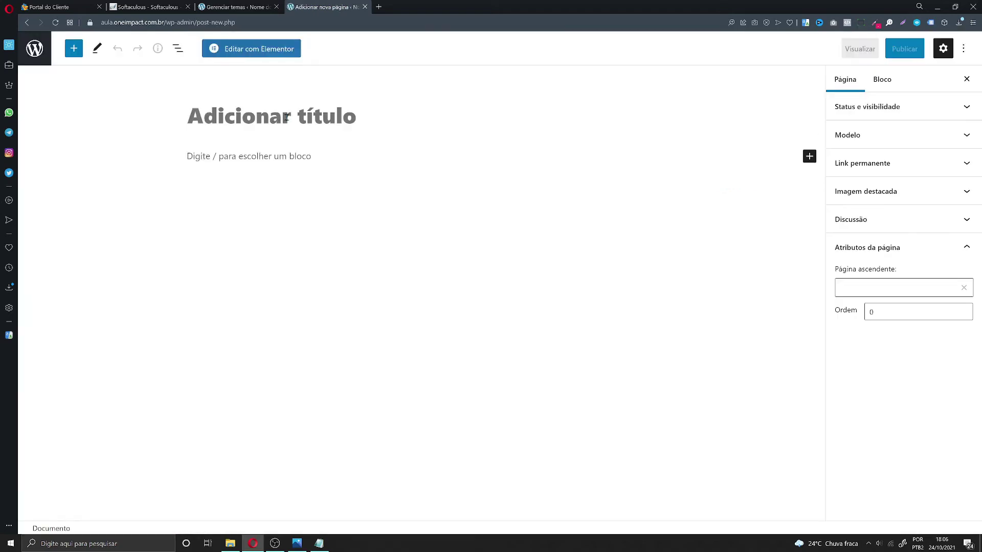
pyautogui.write('Nom')
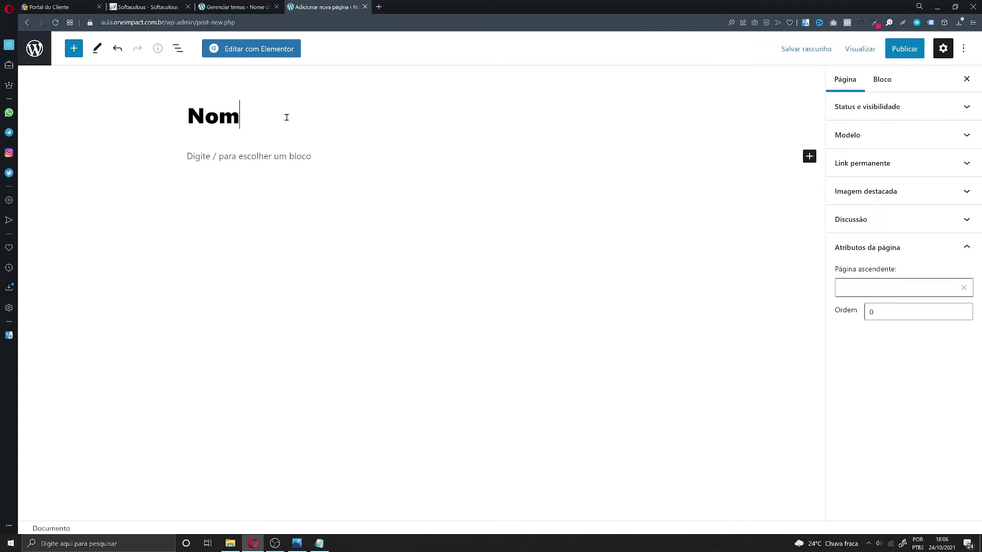
pyautogui.write('e da Sua Página')
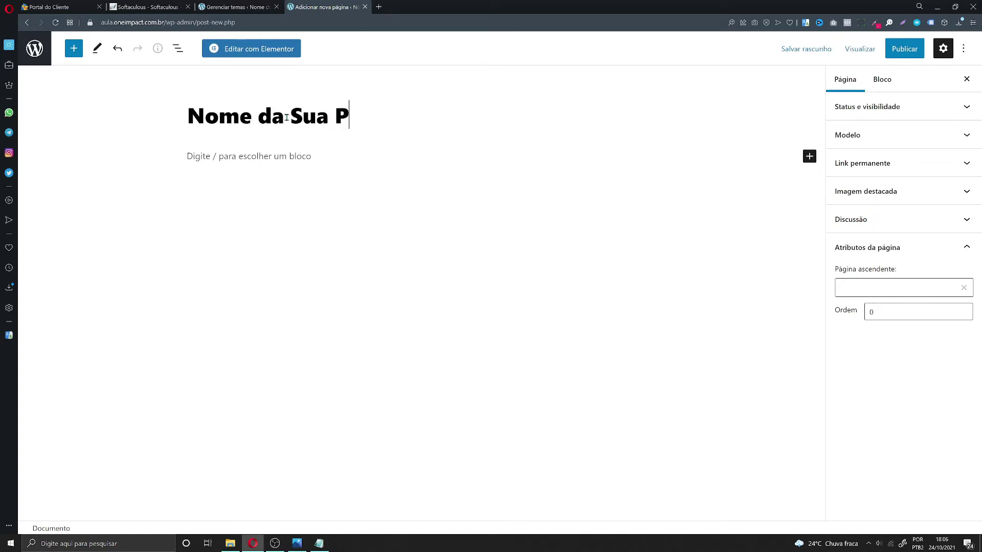
# Step: Expand the page's visibility and permalink settings and set its URL slug to "nome-da-página"
pyautogui.click(845, 79)
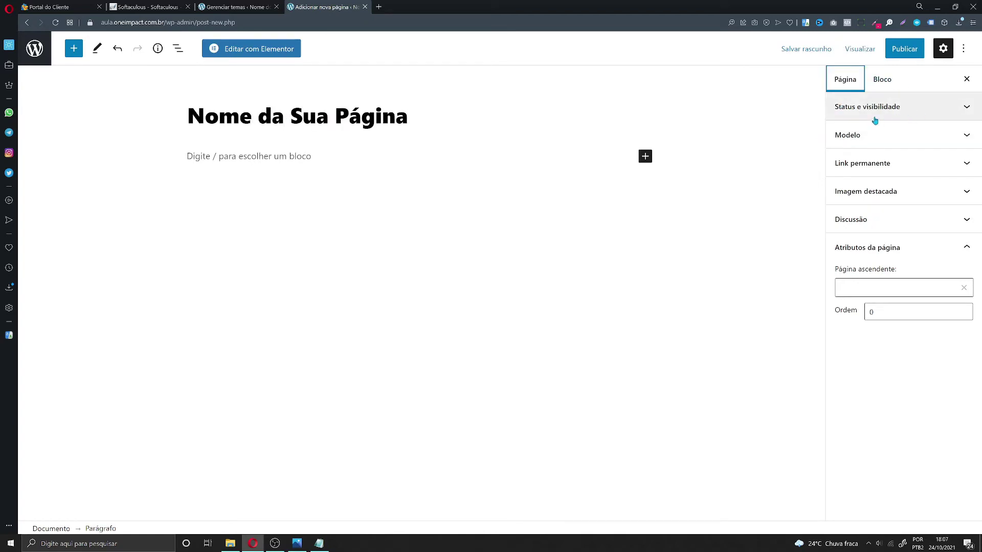
pyautogui.click(875, 119)
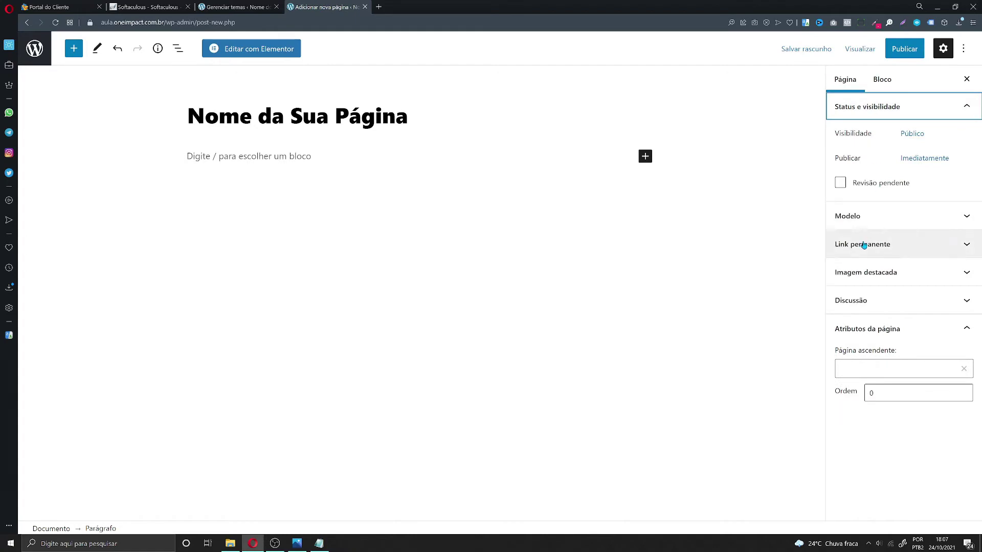
pyautogui.click(863, 244)
pyautogui.moveTo(920, 283); pyautogui.dragTo(839, 285)
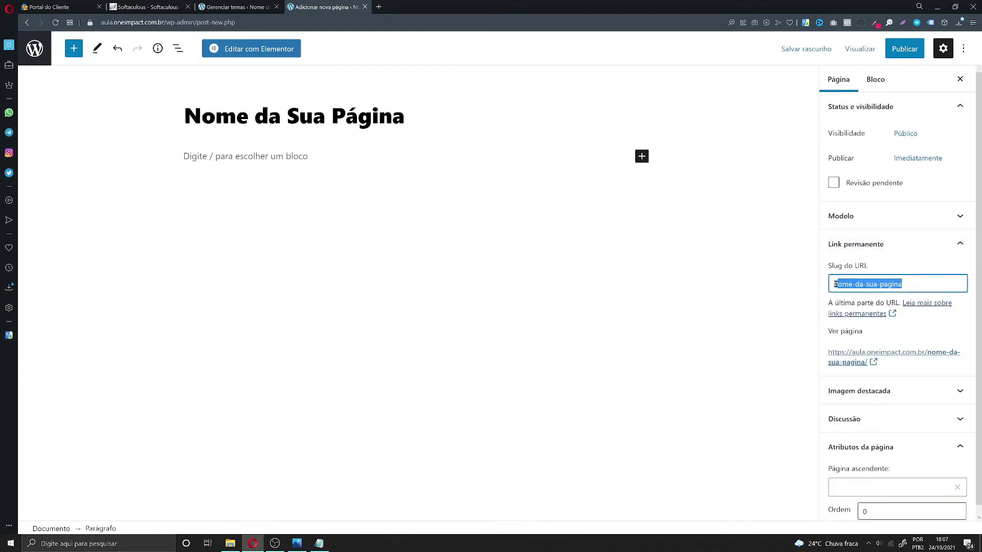
pyautogui.write('ome')
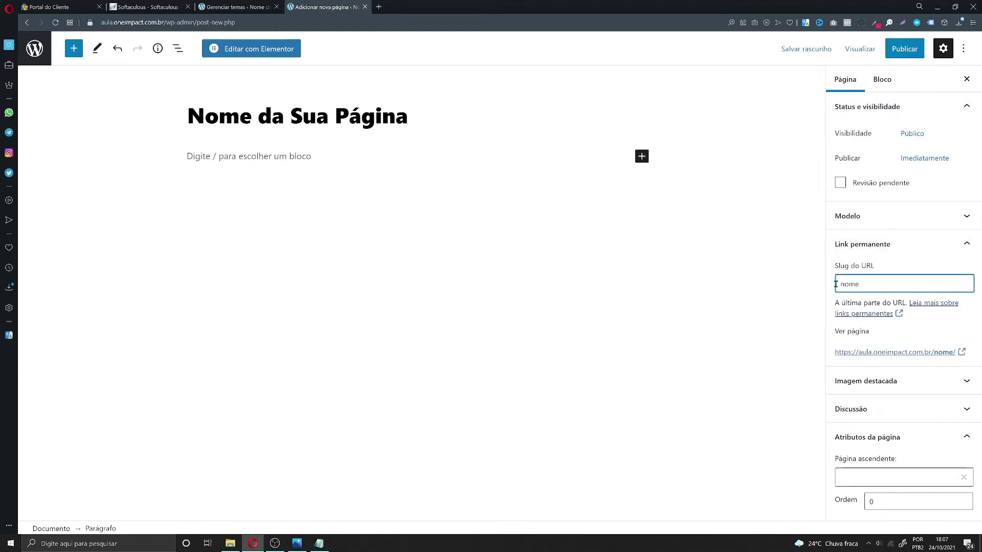
pyautogui.write('-da-página')
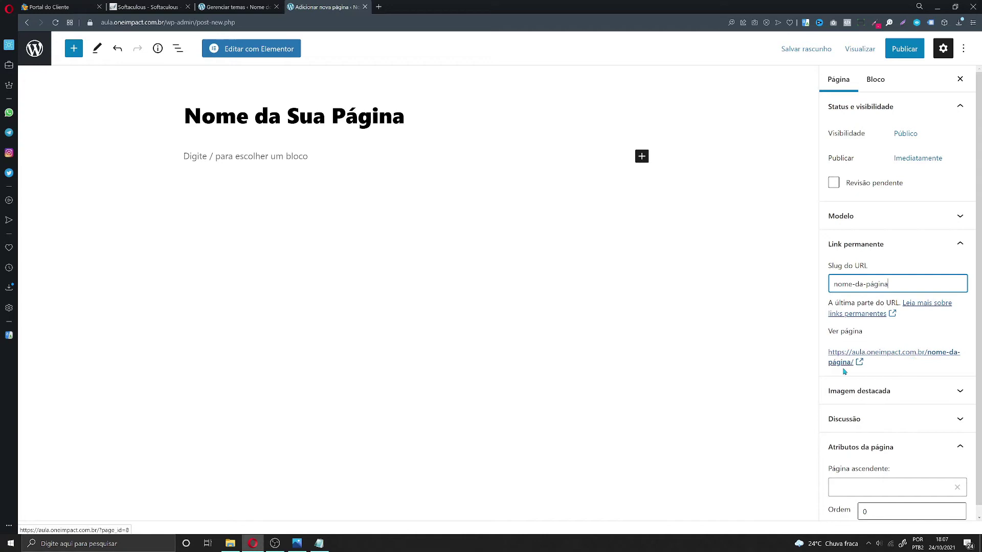
# Step: Look at the media library for the page's featured image, close it without choosing a file and collapse the page settings
pyautogui.click(871, 381)
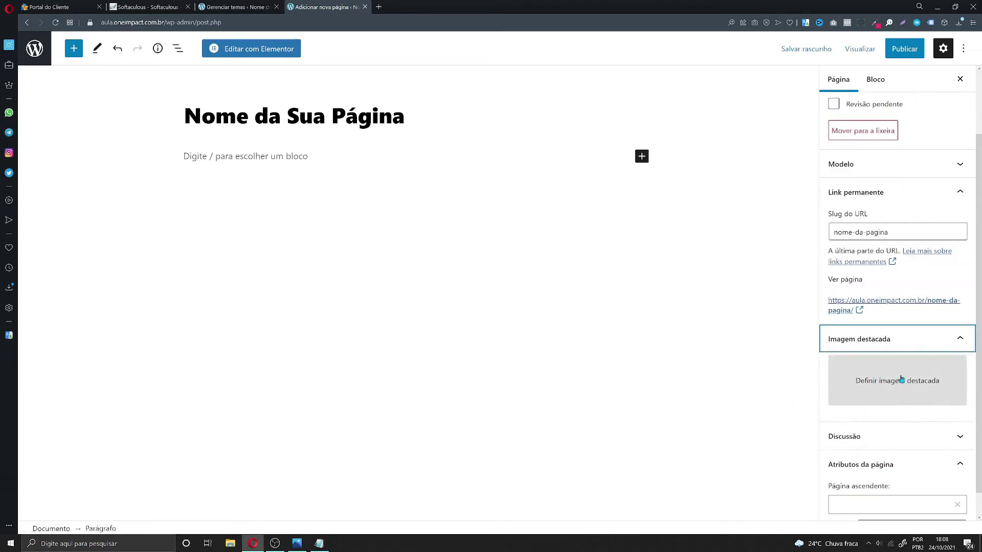
pyautogui.click(899, 380)
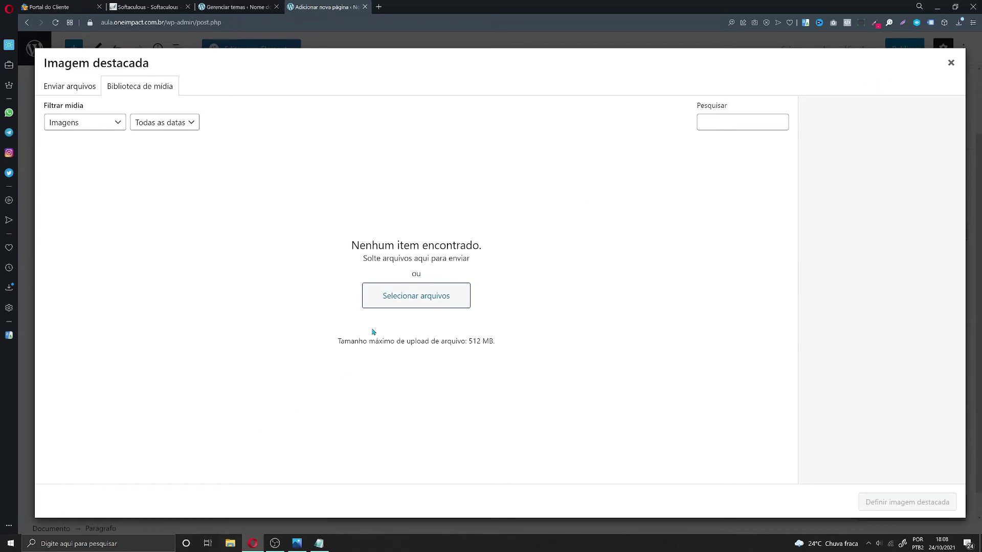
pyautogui.click(956, 65)
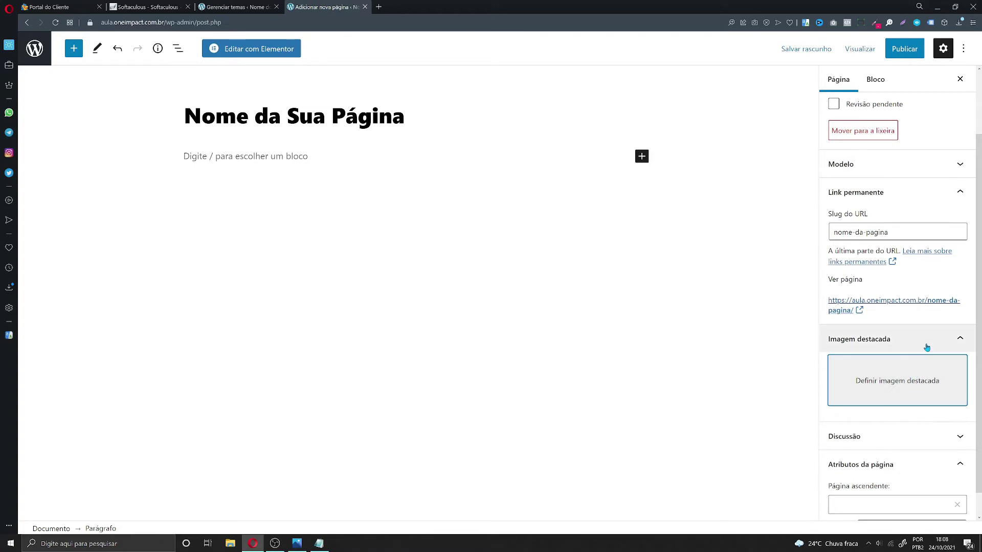
pyautogui.click(878, 351)
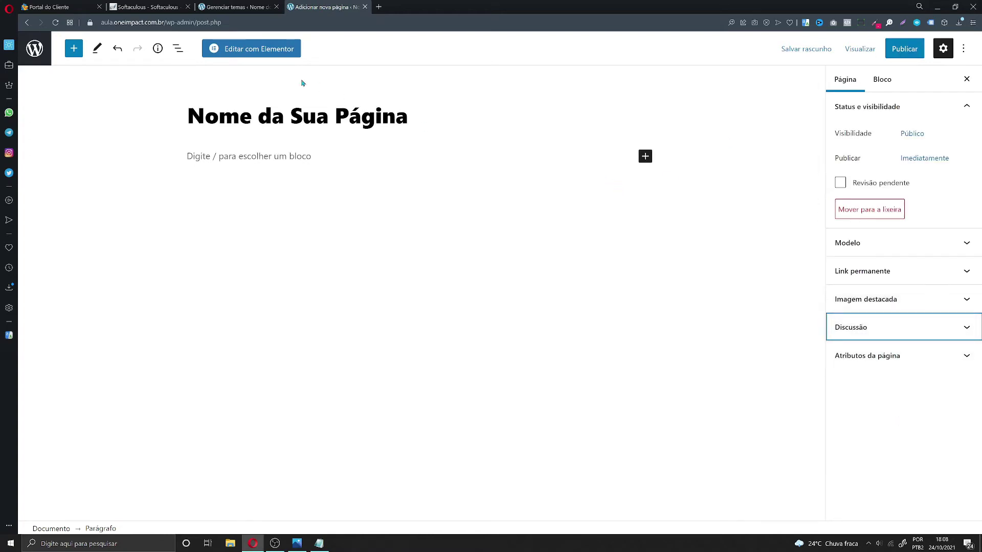
# Step: Open the new page in the Elementor editor and inspect the page title and the theme's footer text
pyautogui.click(265, 49)
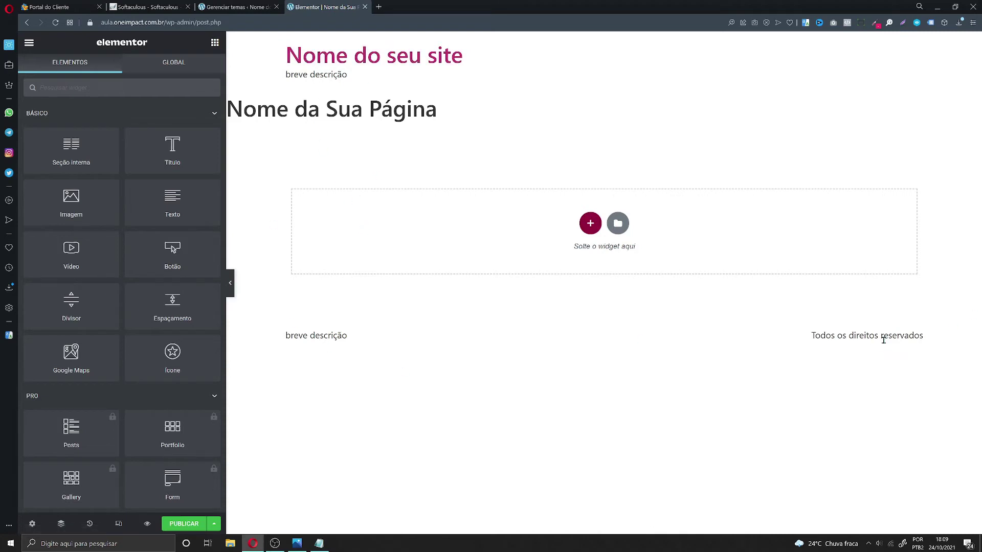
pyautogui.moveTo(362, 112); pyautogui.dragTo(302, 114)
pyautogui.click(303, 113)
pyautogui.moveTo(283, 335); pyautogui.dragTo(341, 335)
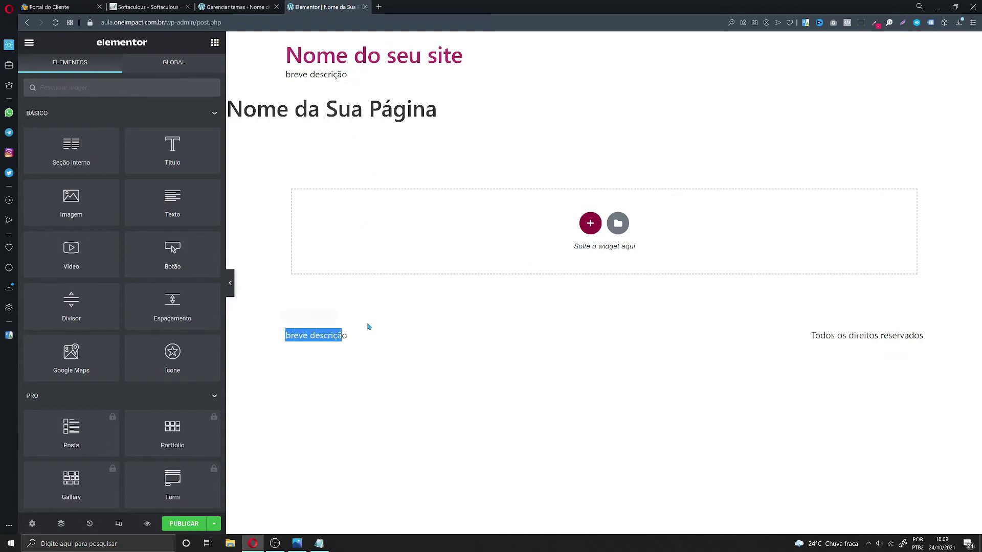
# Step: Open the page settings and set the page layout to Elementor canvas
pyautogui.click(32, 524)
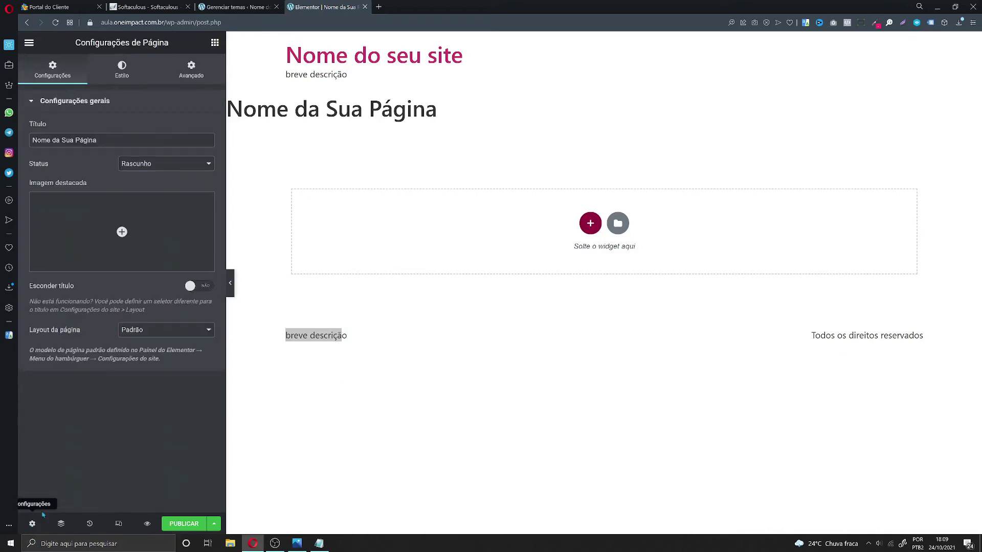
pyautogui.click(141, 330)
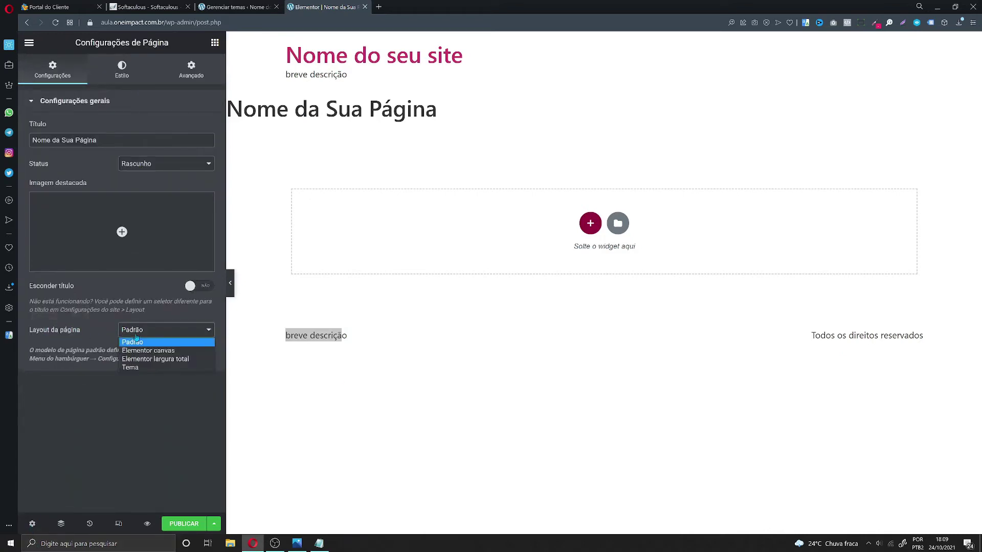
pyautogui.click(154, 351)
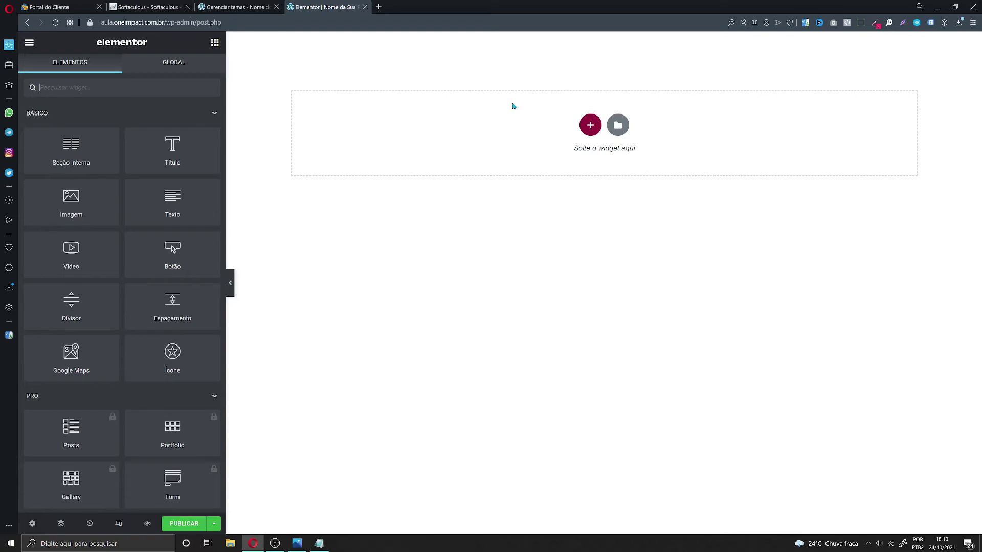
# Step: Look through the available widgets and add a single-column section to the empty page
pyautogui.scroll(-8, 221, 136)
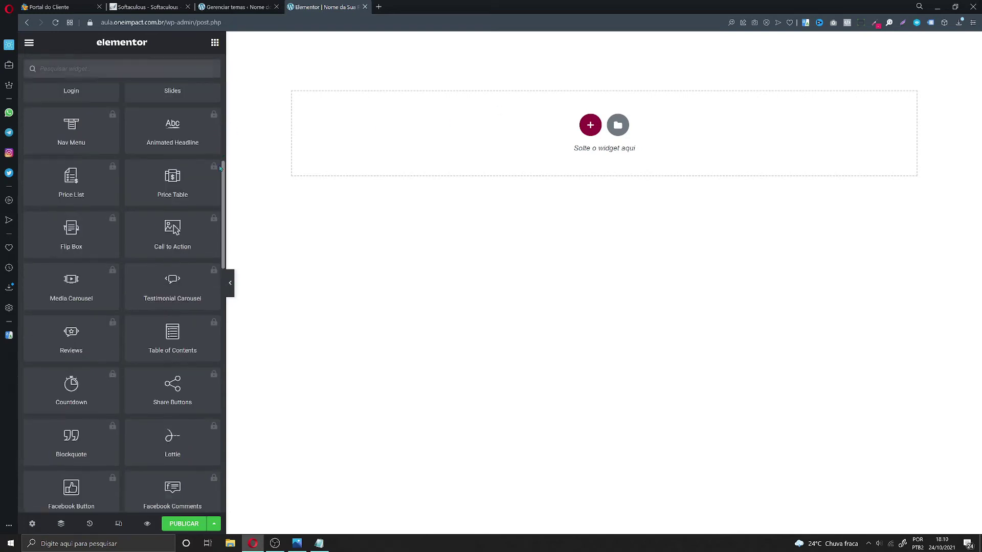
pyautogui.scroll(10, 222, 160)
pyautogui.scroll(-1, 223, 181)
pyautogui.scroll(-15, 223, 182)
pyautogui.scroll(15, 225, 352)
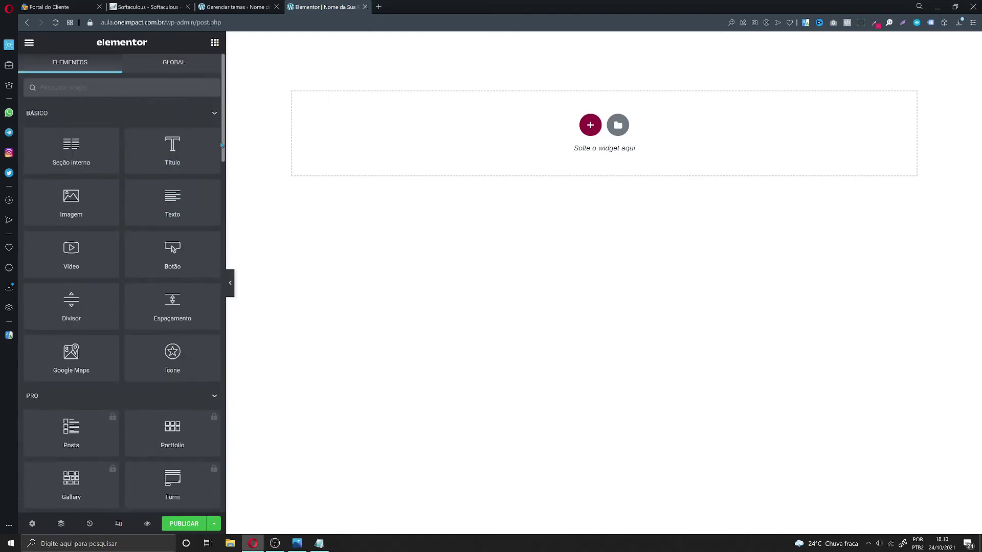
pyautogui.click(590, 129)
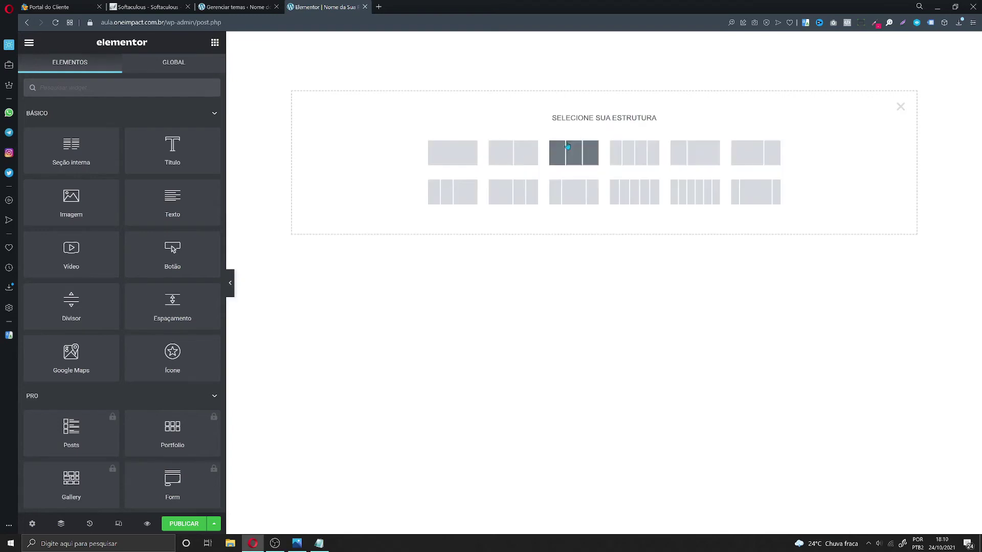
pyautogui.click(453, 152)
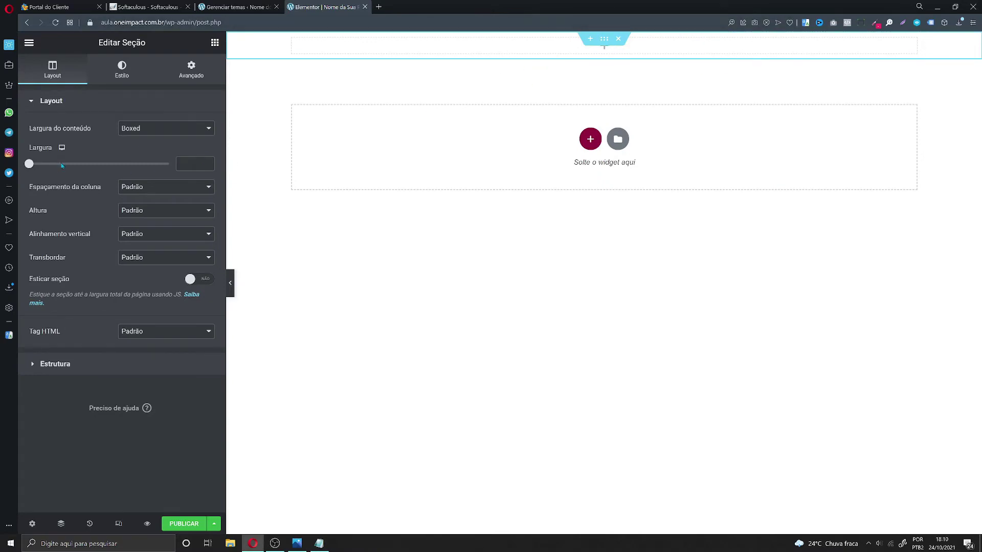
# Step: Set the section's content width to 1000 and its height to a minimum of 700 px
pyautogui.write('1000')
pyautogui.click(135, 211)
pyautogui.click(140, 232)
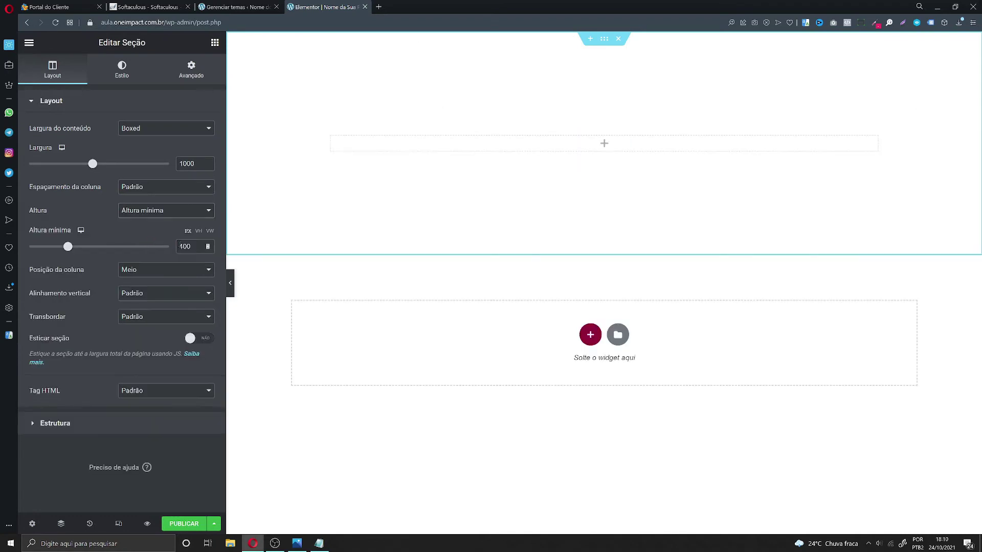
pyautogui.write('8')
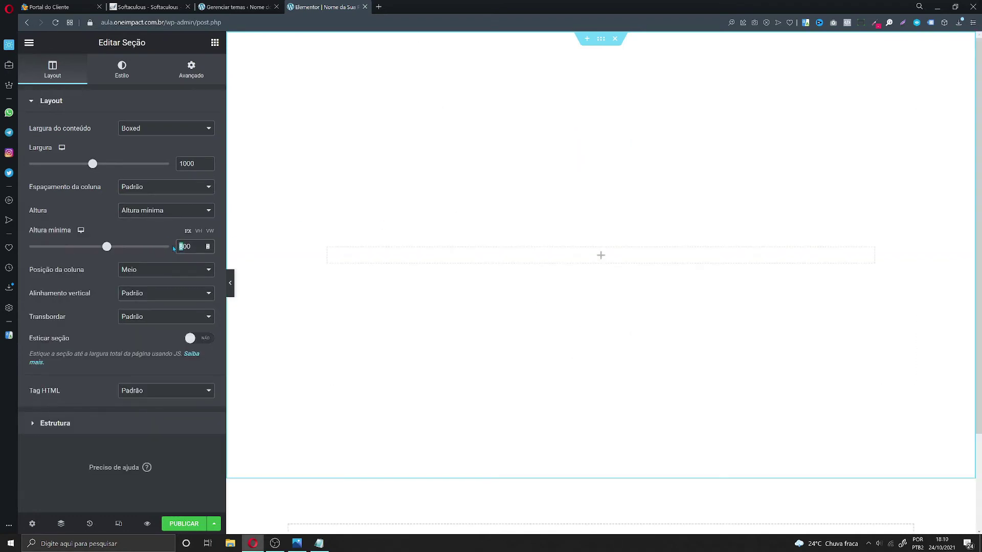
pyautogui.write('7')
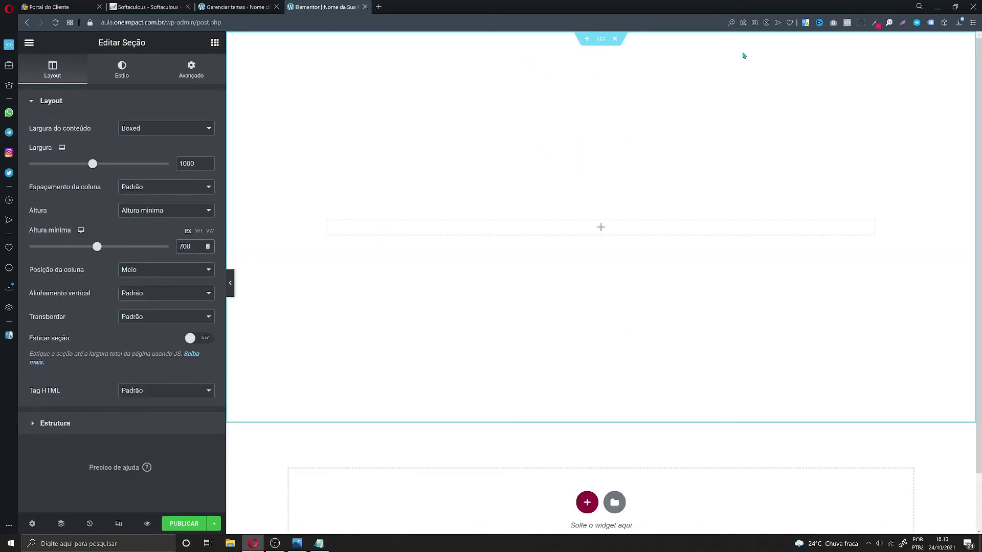
pyautogui.scroll(-1, 576, 422)
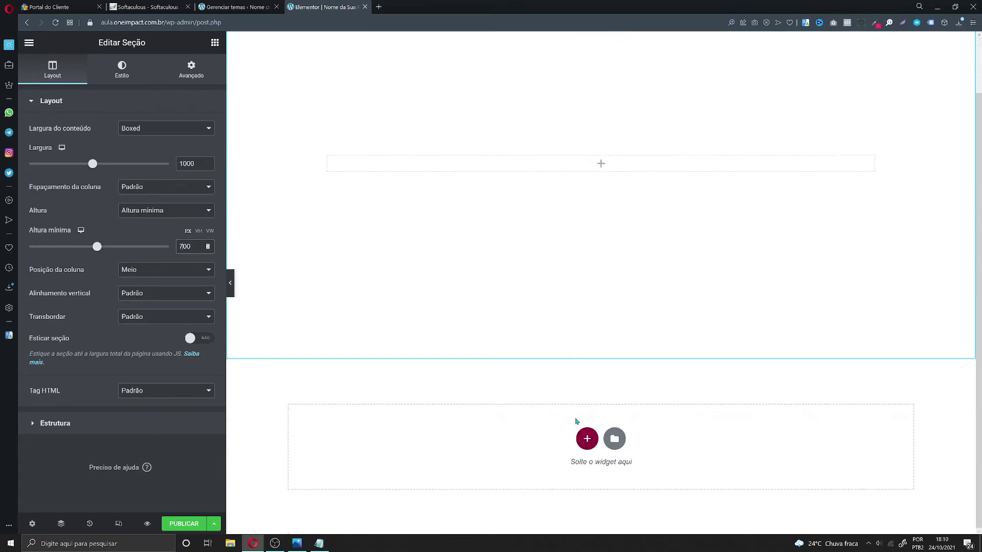
pyautogui.scroll(1, 590, 443)
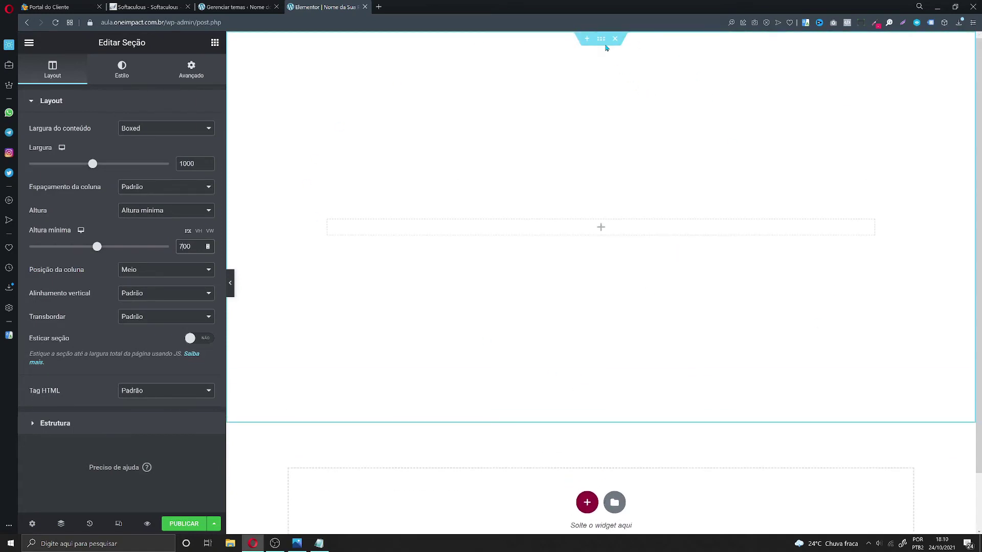
# Step: Insert a two-column inner section into the section and add a heading widget to its left column
pyautogui.click(601, 227)
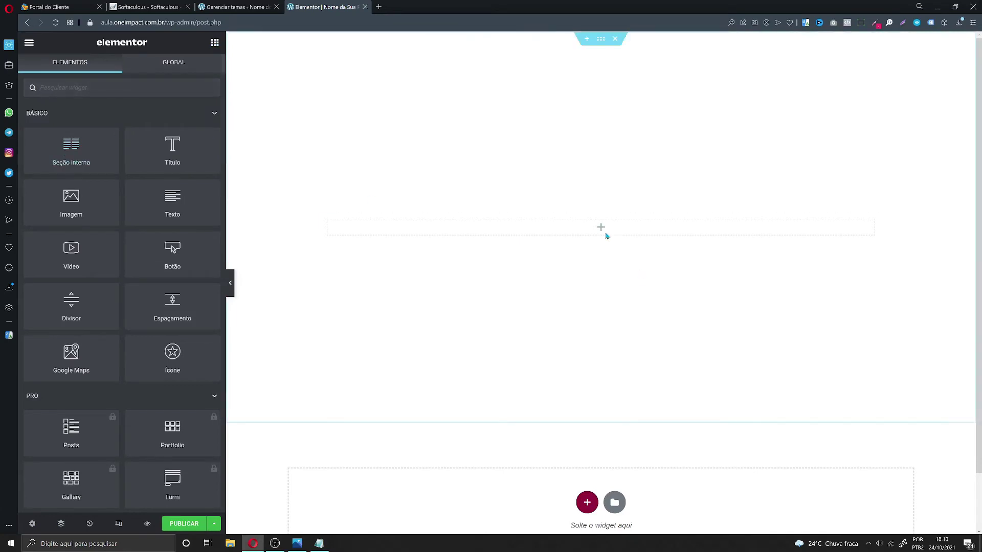
pyautogui.moveTo(84, 152); pyautogui.dragTo(462, 226)
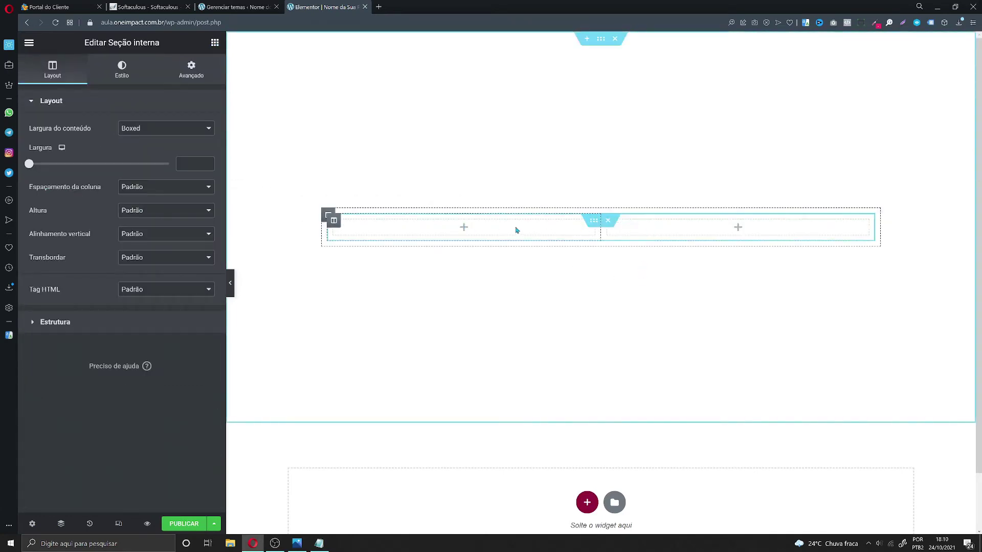
pyautogui.click(215, 43)
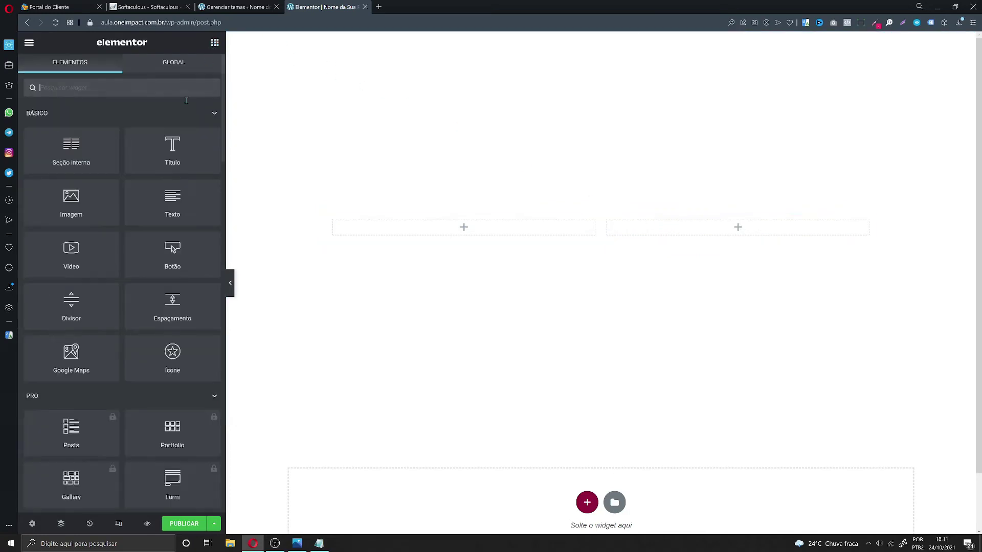
pyautogui.moveTo(171, 154); pyautogui.dragTo(410, 225)
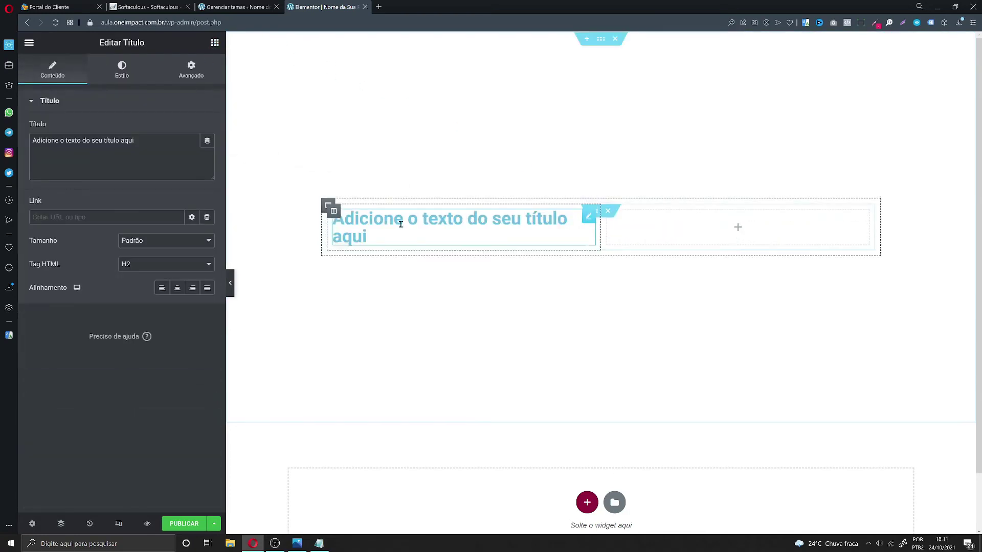
# Step: Add a text widget below the heading and an image widget in the right column
pyautogui.click(216, 43)
pyautogui.moveTo(172, 197); pyautogui.dragTo(383, 236)
pyautogui.click(215, 42)
pyautogui.moveTo(72, 199); pyautogui.dragTo(712, 245)
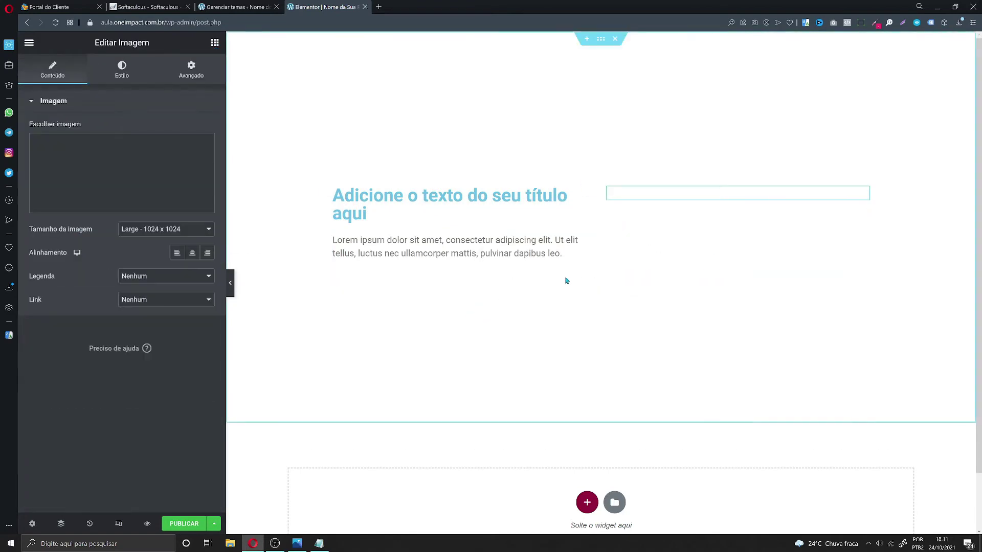
# Step: Set the left column's vertical alignment to Meio and view the layout briefly without the editing panel
pyautogui.click(333, 141)
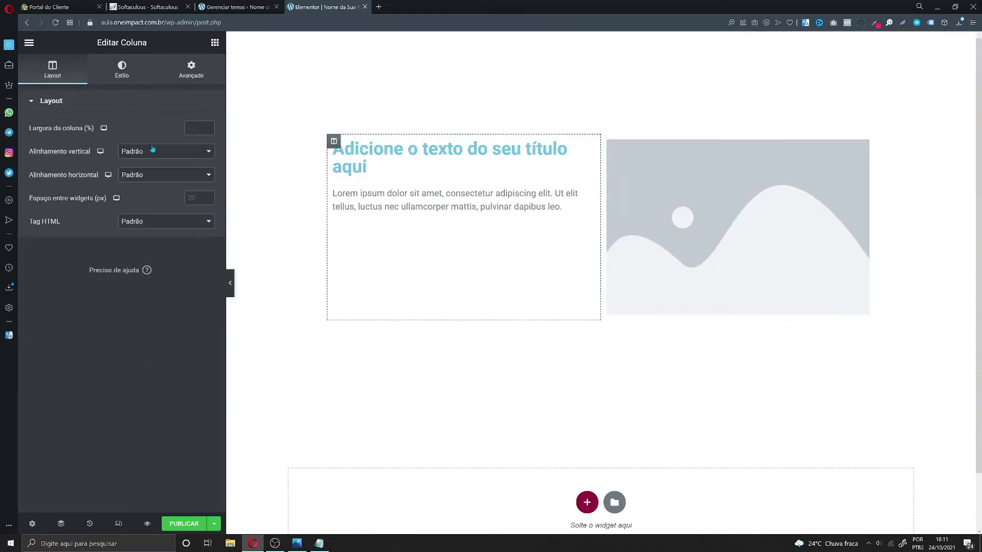
pyautogui.click(187, 151)
pyautogui.click(153, 177)
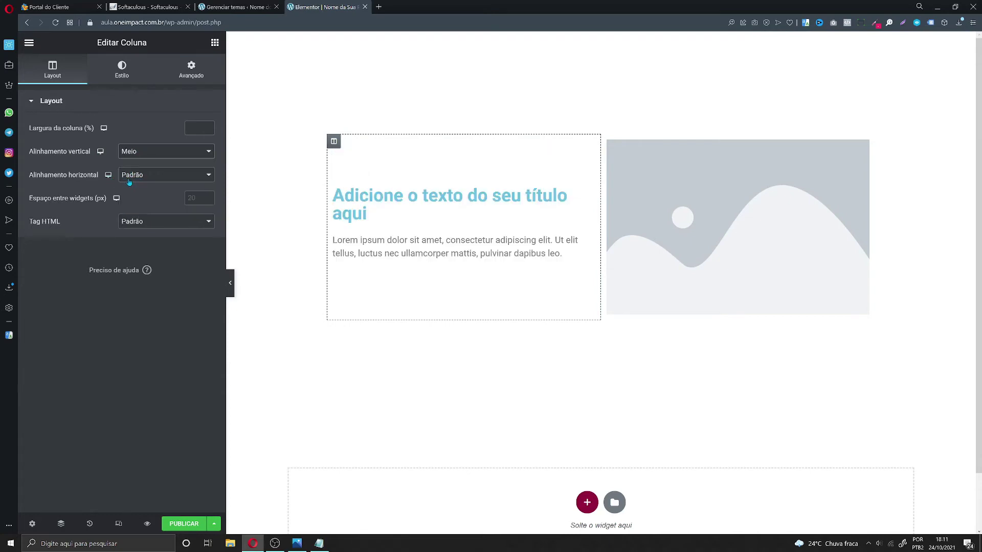
pyautogui.click(230, 283)
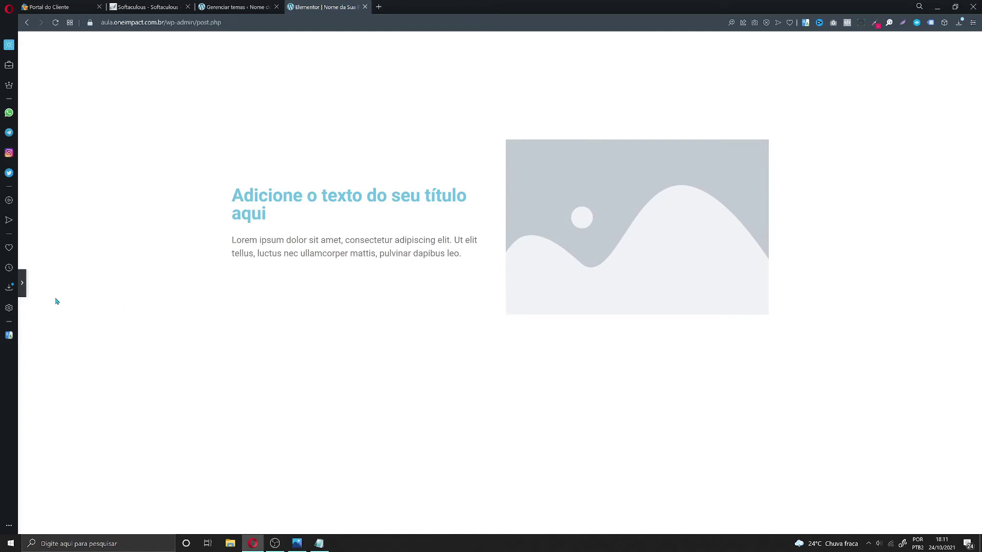
pyautogui.click(24, 283)
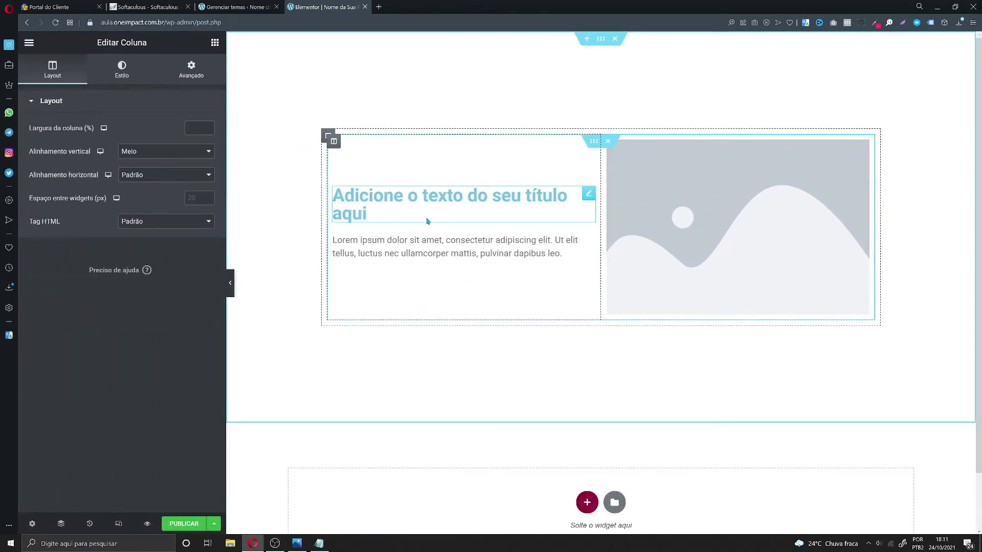
# Step: Replace the heading's text with "Seu Titulo" and save the page
pyautogui.click(353, 201)
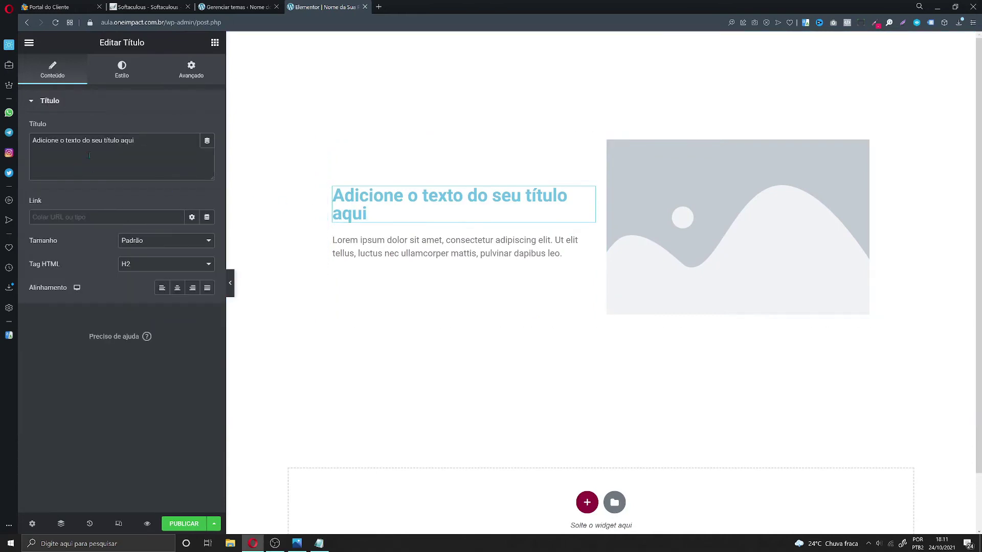
pyautogui.moveTo(150, 142); pyautogui.dragTo(63, 141)
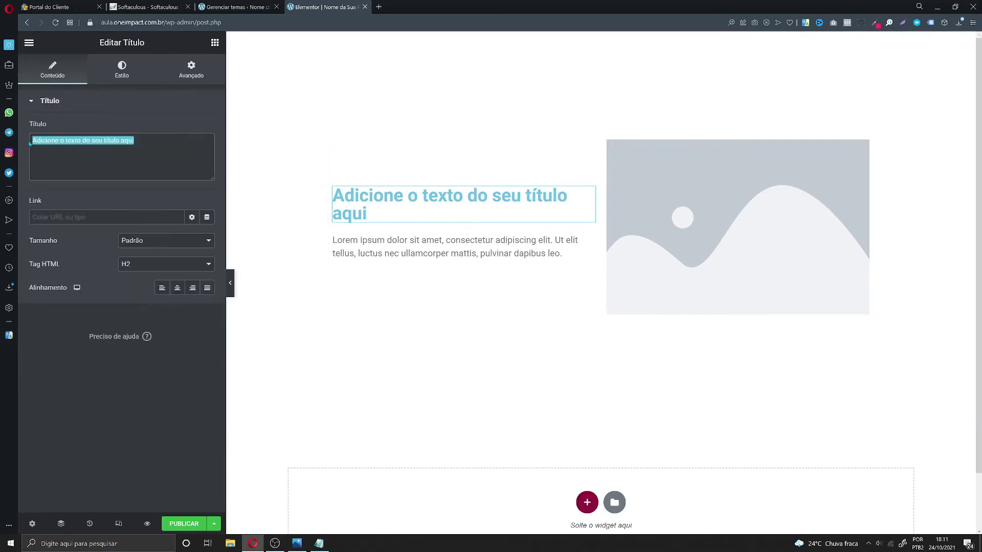
pyautogui.write('Se')
pyautogui.press('BackSpace')
pyautogui.press('BackSpace')
pyautogui.write('Seu Titulo')
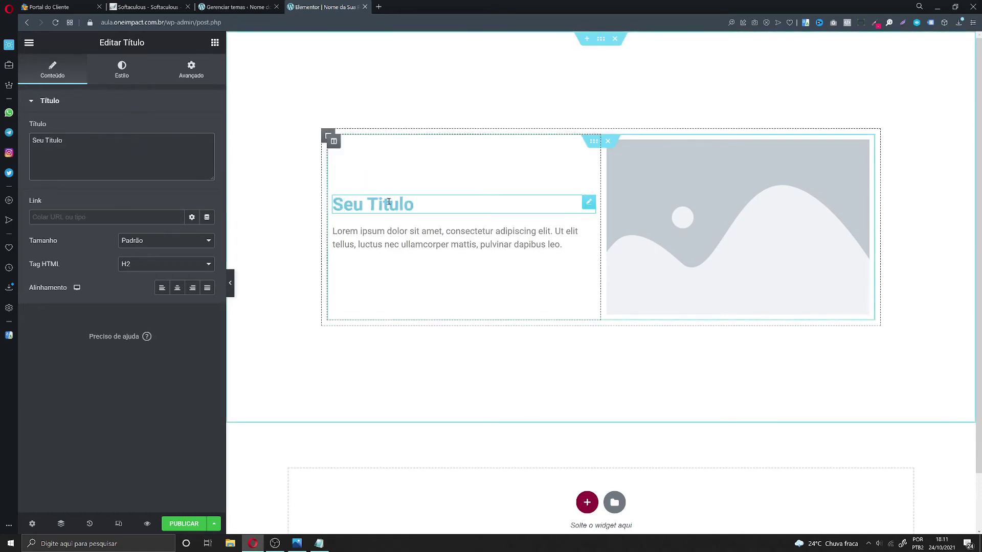
pyautogui.hotkey('ctrl', 's')
# Step: Set the heading's font size to 50 px in its typography settings
pyautogui.click(124, 80)
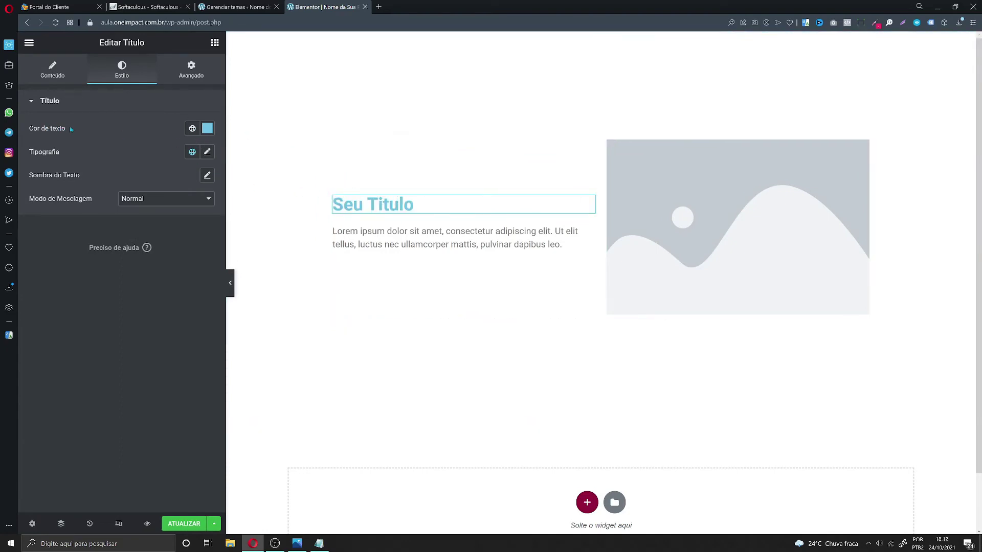
pyautogui.click(207, 153)
pyautogui.moveTo(40, 239); pyautogui.dragTo(70, 240)
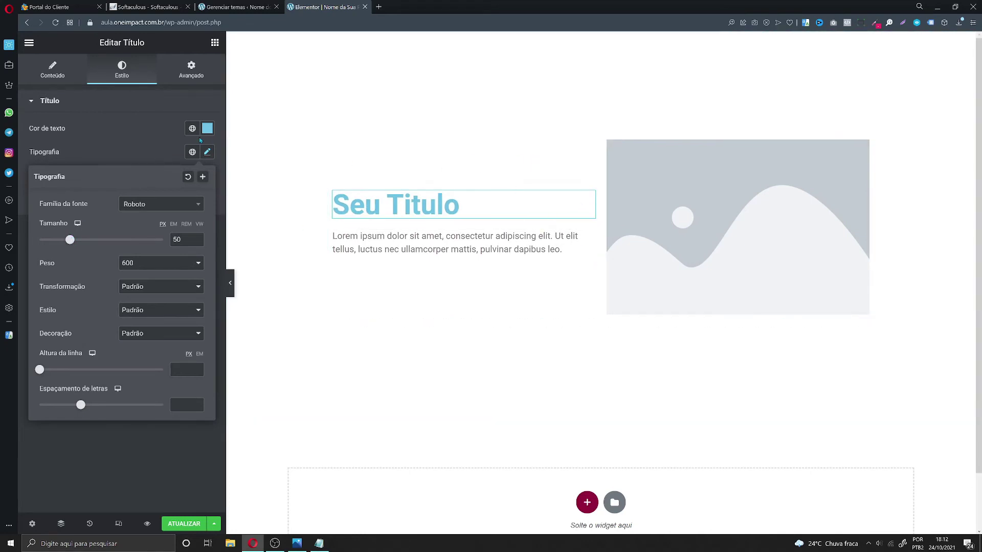
# Step: Change the heading's text color to a vivid purple
pyautogui.click(203, 135)
pyautogui.click(208, 138)
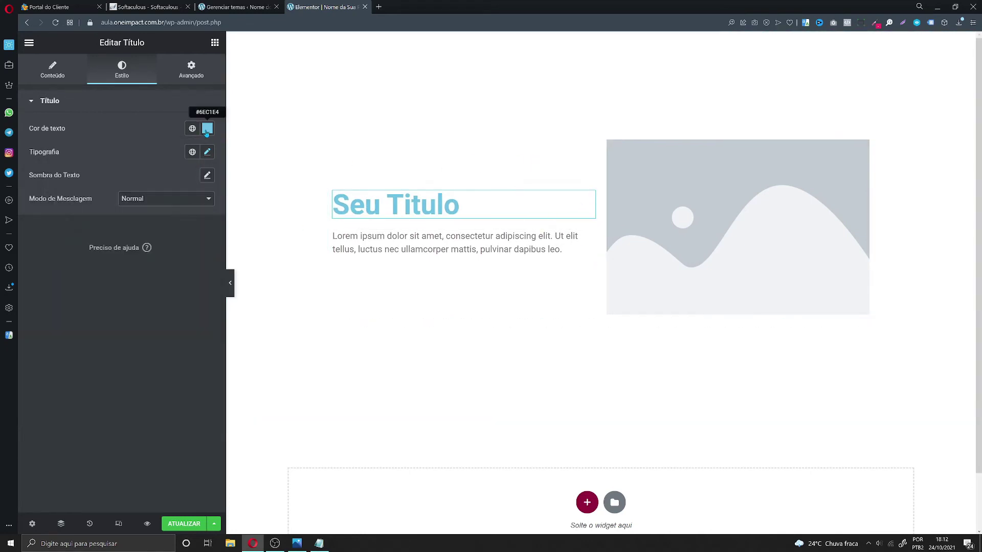
pyautogui.click(206, 129)
pyautogui.moveTo(149, 273); pyautogui.dragTo(176, 272)
pyautogui.click(194, 184)
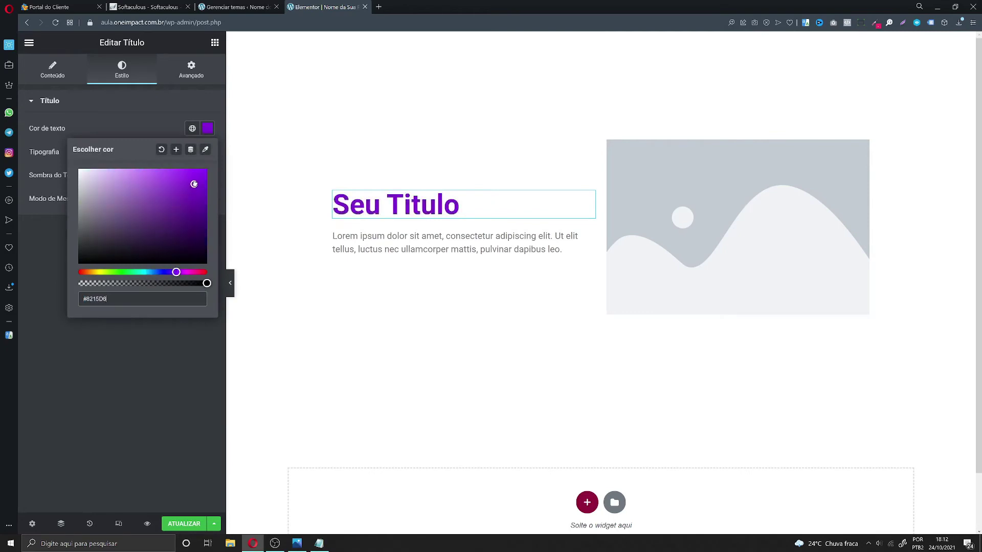
# Step: Try Arial and Tahoma as the heading's font family, and settle on Helvetica
pyautogui.click(207, 152)
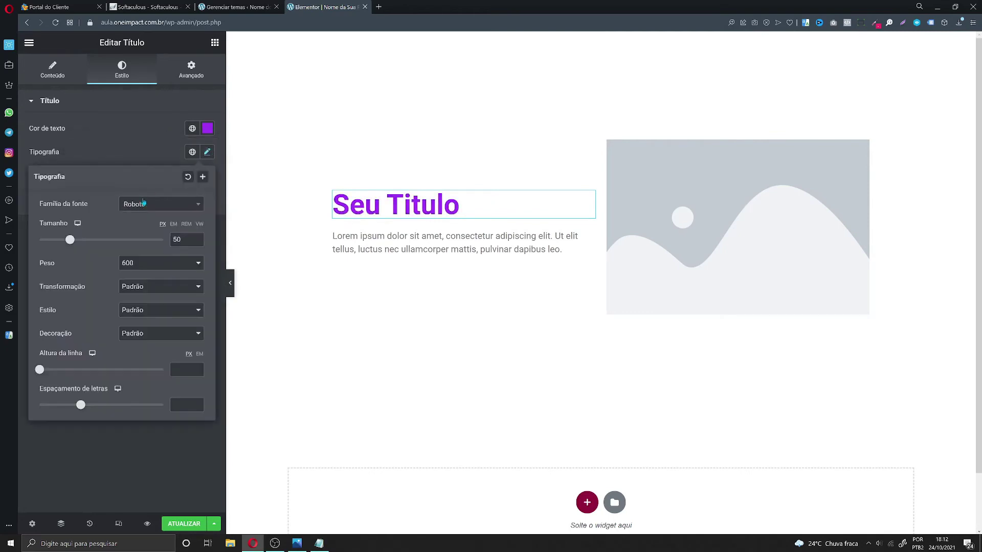
pyautogui.click(146, 207)
pyautogui.moveTo(203, 309); pyautogui.dragTo(203, 233)
pyautogui.click(141, 265)
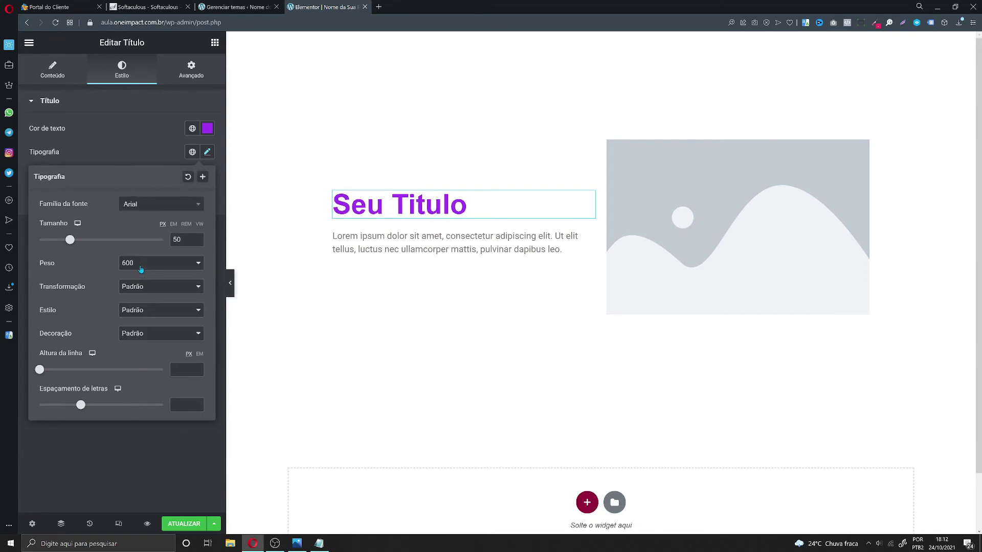
pyautogui.click(158, 209)
pyautogui.click(138, 279)
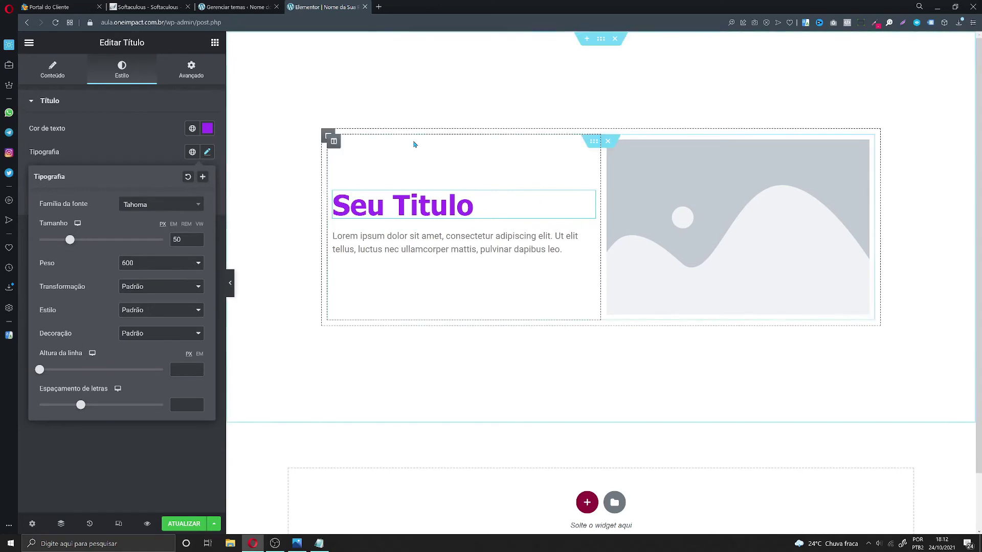
pyautogui.click(169, 211)
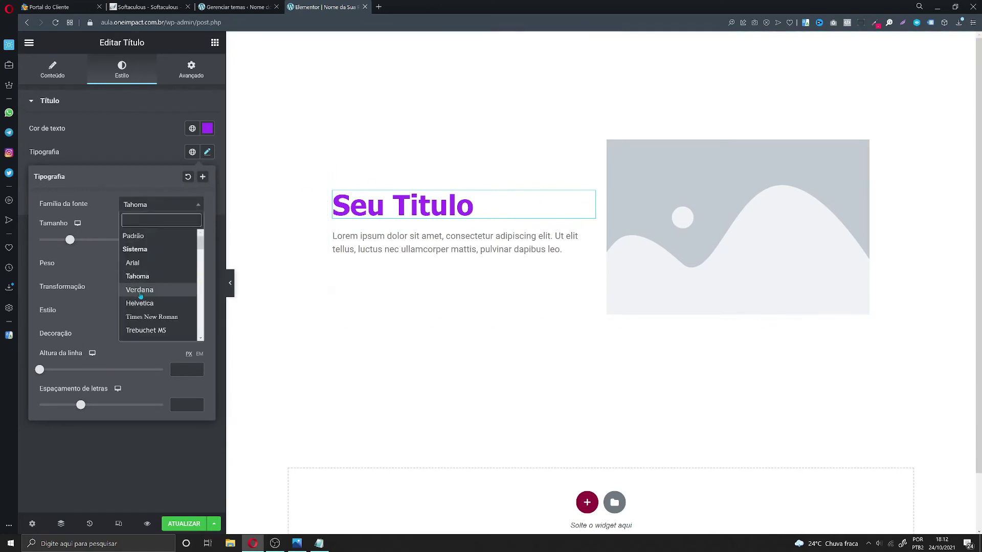
pyautogui.click(142, 297)
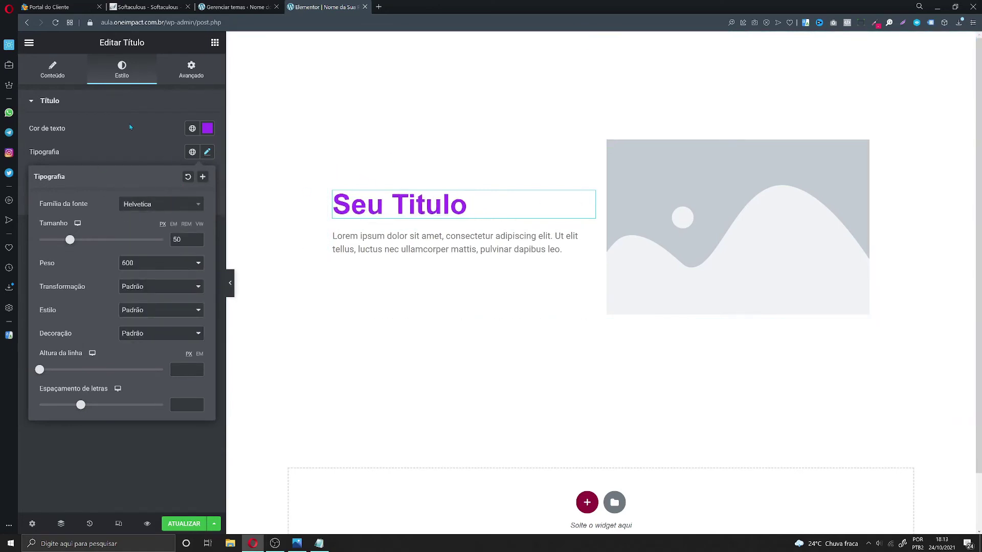
pyautogui.click(240, 183)
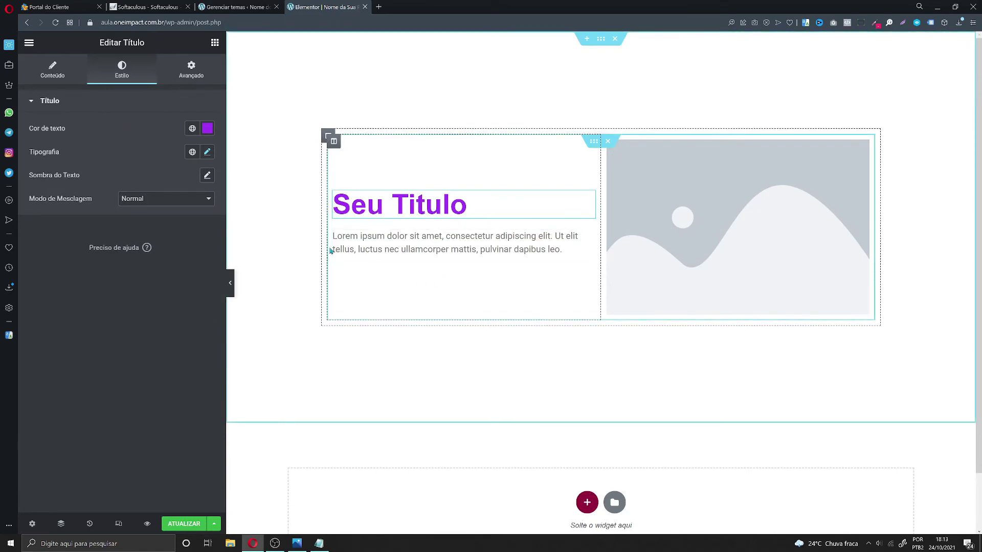
# Step: Make the word "dolor" bold and the word "consectetur" italic in the lorem ipsum paragraph below the heading
pyautogui.click(393, 254)
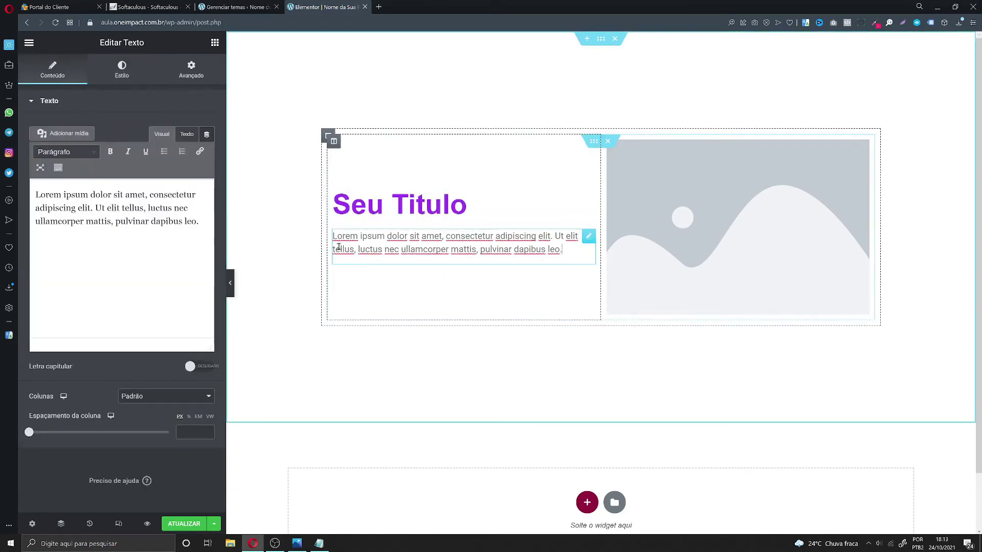
pyautogui.moveTo(202, 220); pyautogui.dragTo(65, 191)
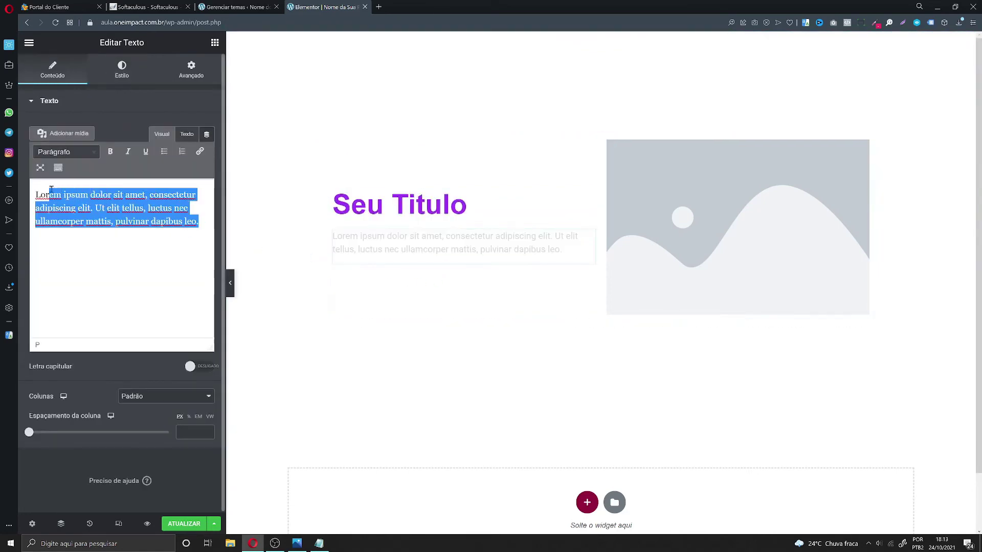
pyautogui.click(89, 194)
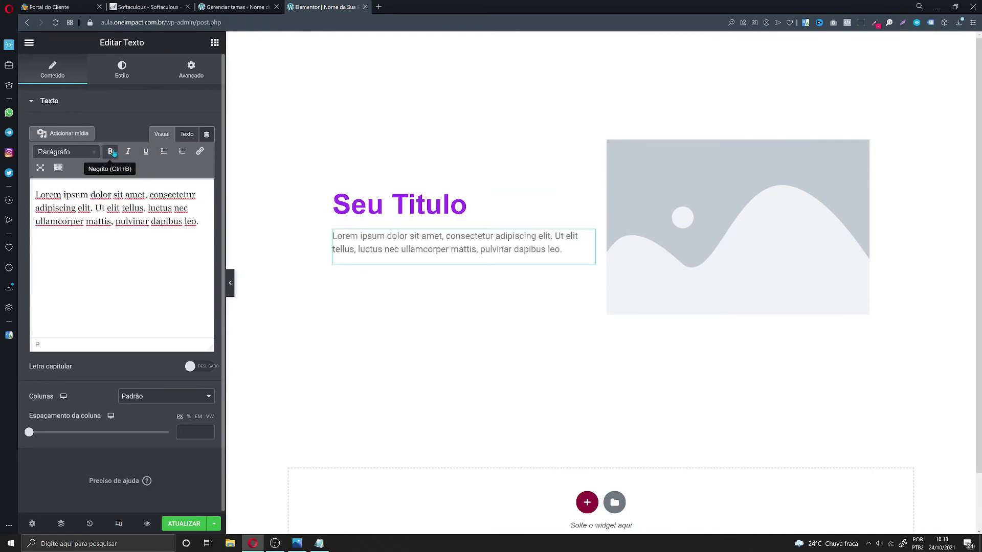
pyautogui.click(110, 151)
pyautogui.doubleClick(169, 189)
pyautogui.click(128, 152)
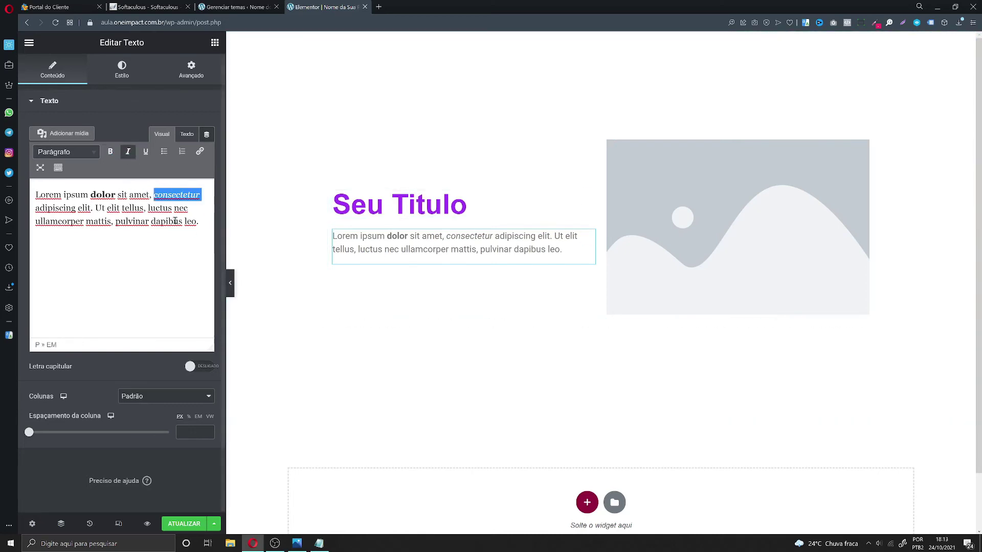
pyautogui.click(126, 221)
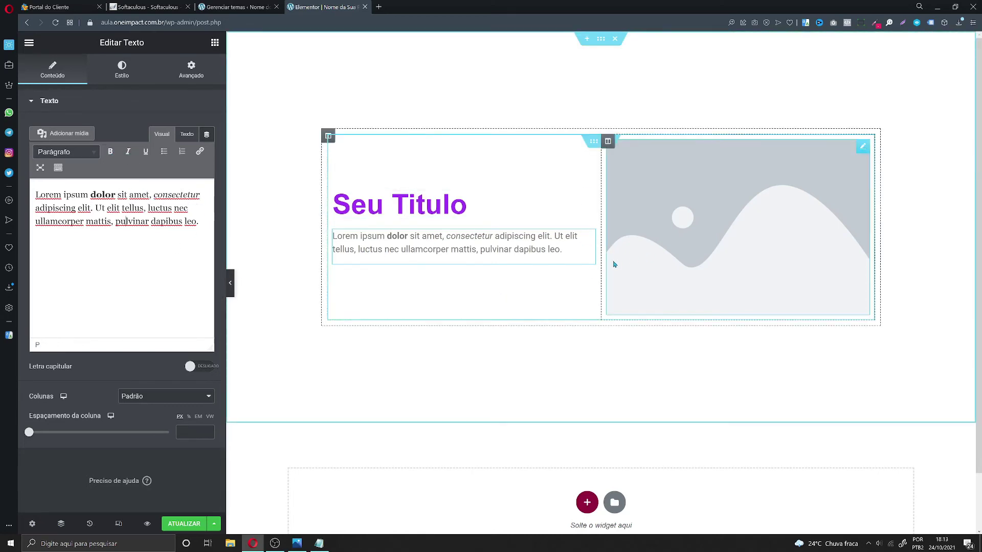
# Step: Widen the image column slightly by narrowing the column that holds the heading and paragraph
pyautogui.moveTo(603, 253); pyautogui.dragTo(573, 251)
pyautogui.click(398, 200)
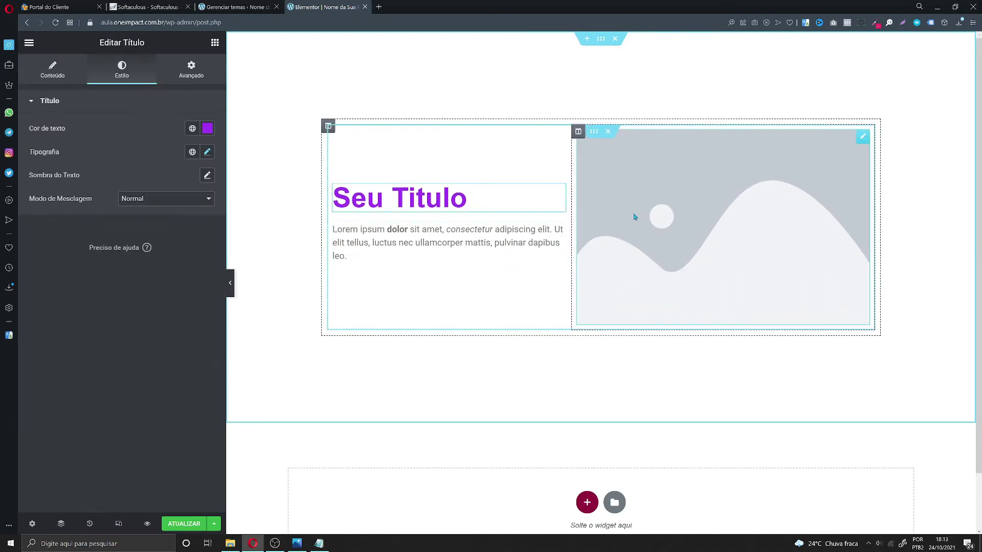
# Step: Replace the placeholder in the image widget with idea.png, uploaded from the computer's Imagens folder, and update the page
pyautogui.click(664, 225)
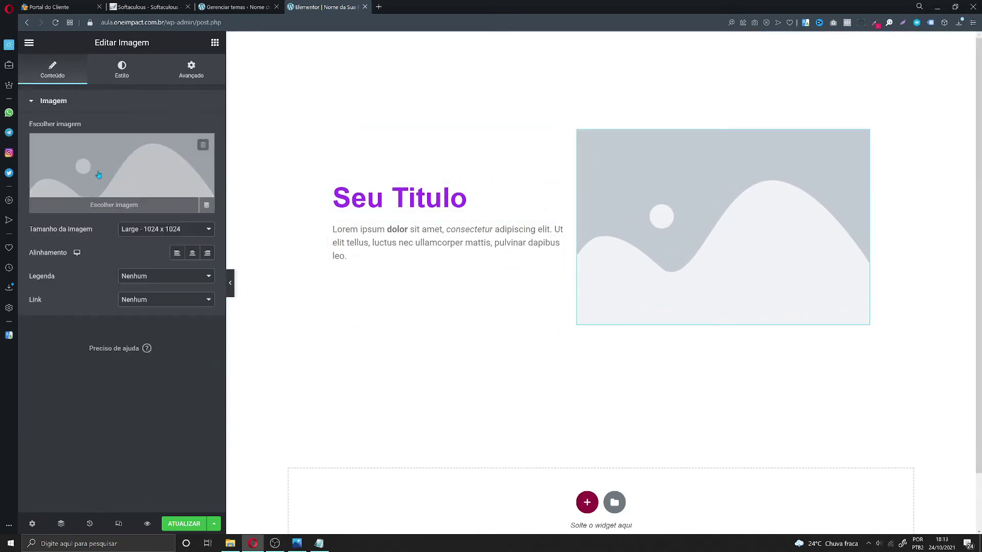
pyautogui.click(122, 185)
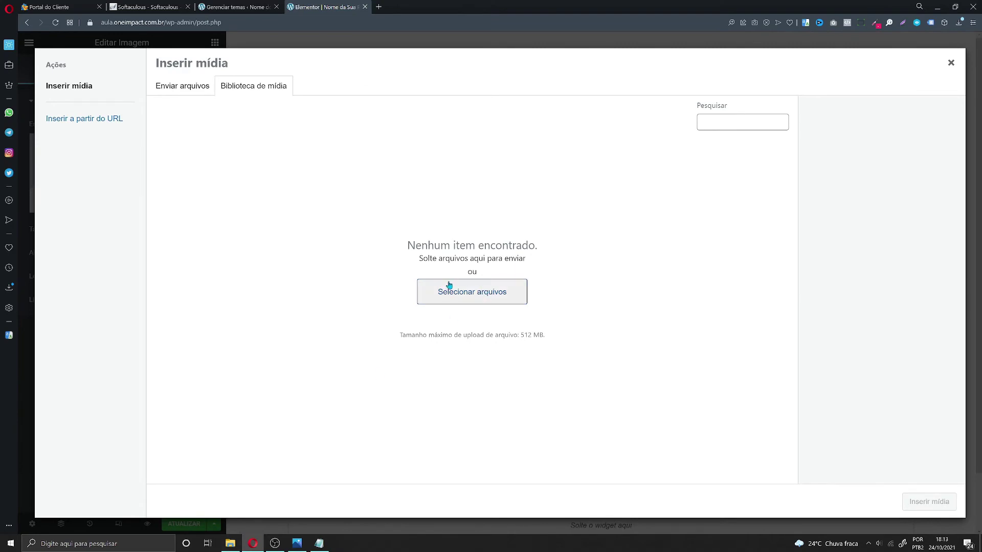
pyautogui.click(231, 543)
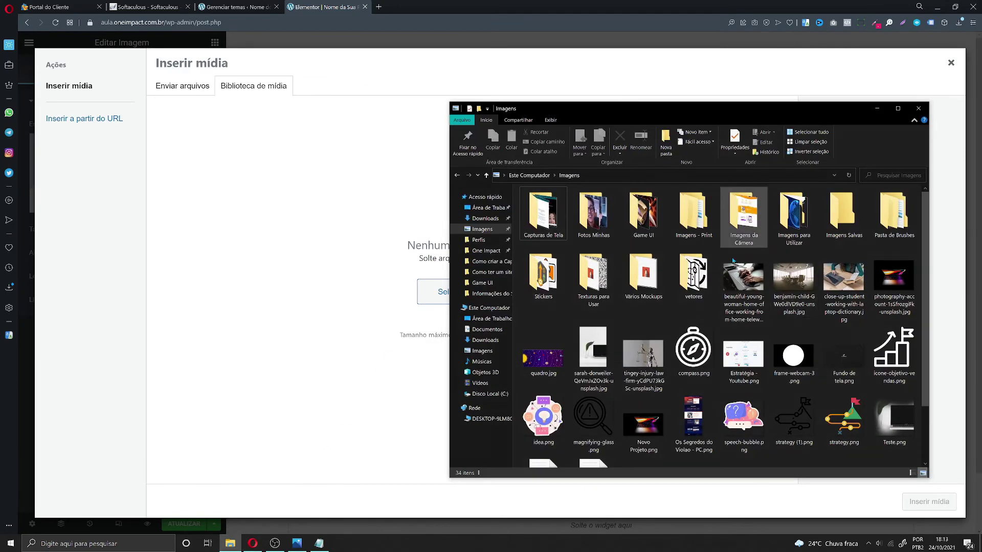
pyautogui.click(693, 350)
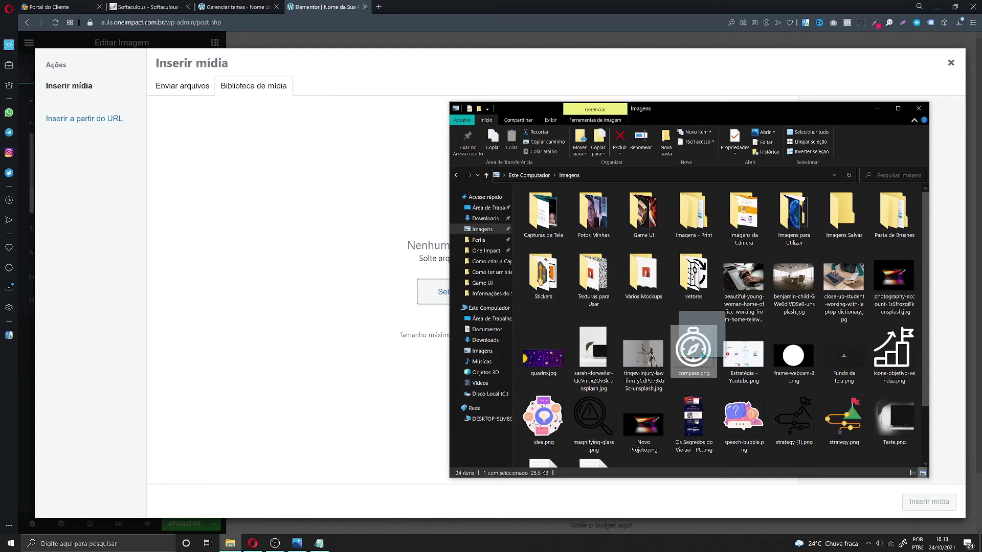
pyautogui.moveTo(551, 418)
pyautogui.mouseDown()
pyautogui.moveTo(555, 399)
pyautogui.moveTo(477, 299)
pyautogui.moveTo(540, 407)
pyautogui.mouseUp()
pyautogui.moveTo(680, 112); pyautogui.dragTo(748, 72)
pyautogui.moveTo(613, 391); pyautogui.dragTo(264, 216)
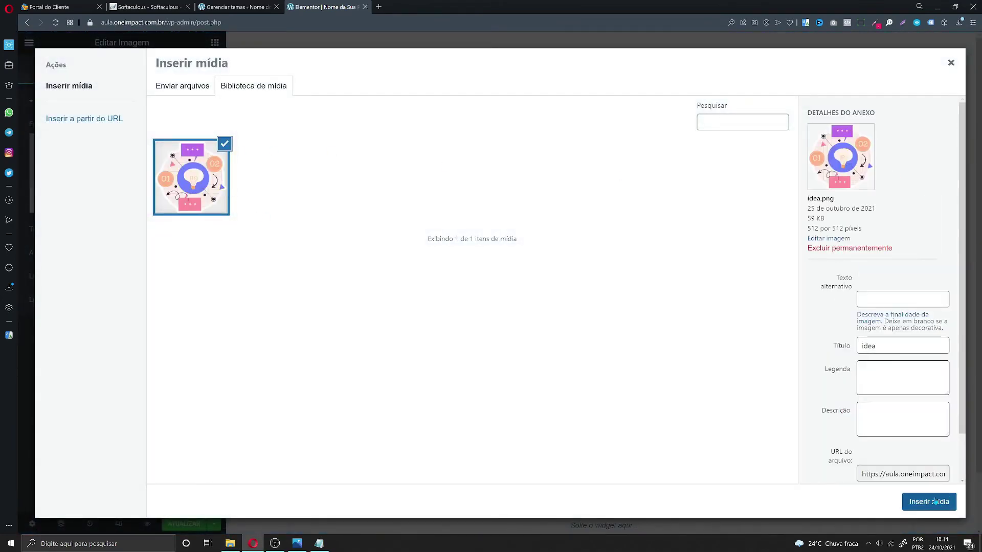
pyautogui.click(935, 502)
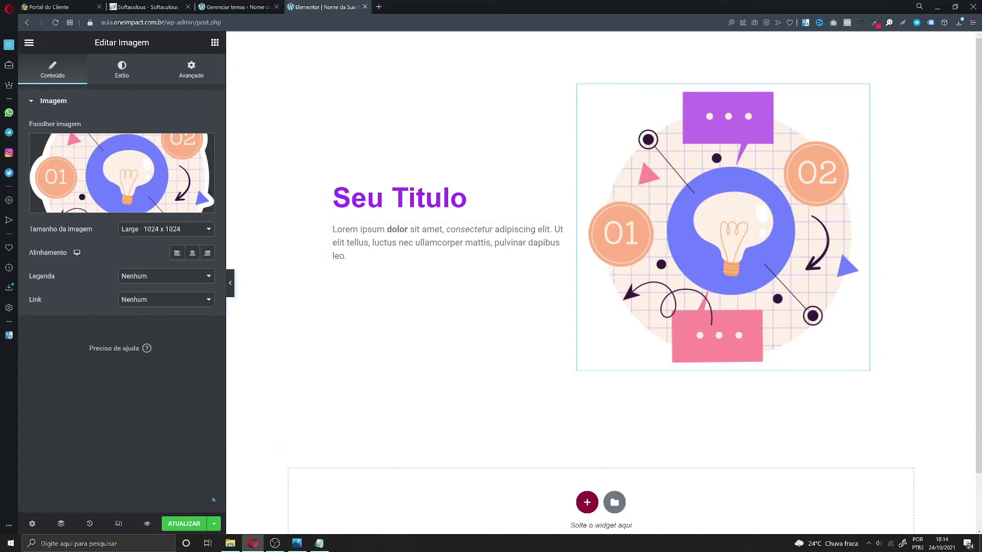
pyautogui.click(552, 133)
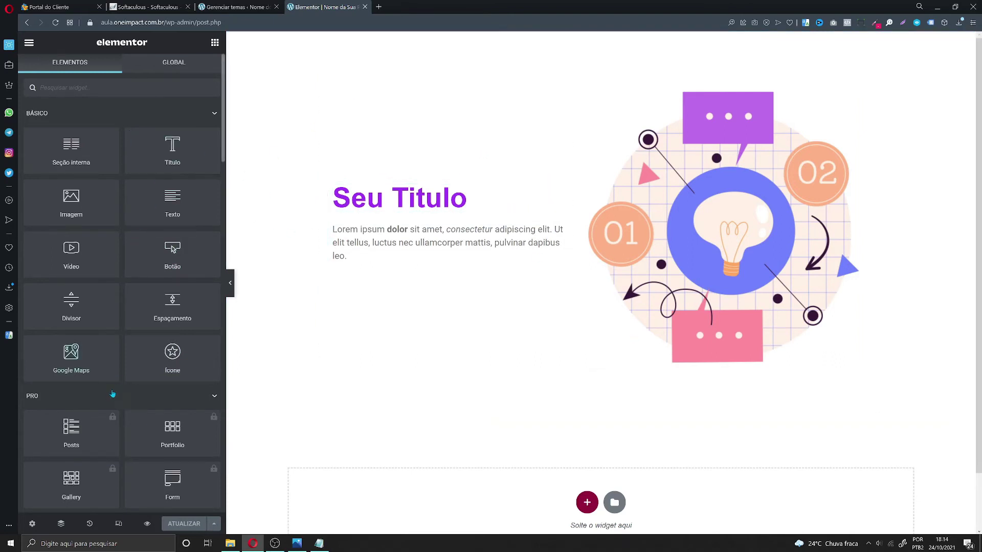
pyautogui.scroll(-5, 78, 320)
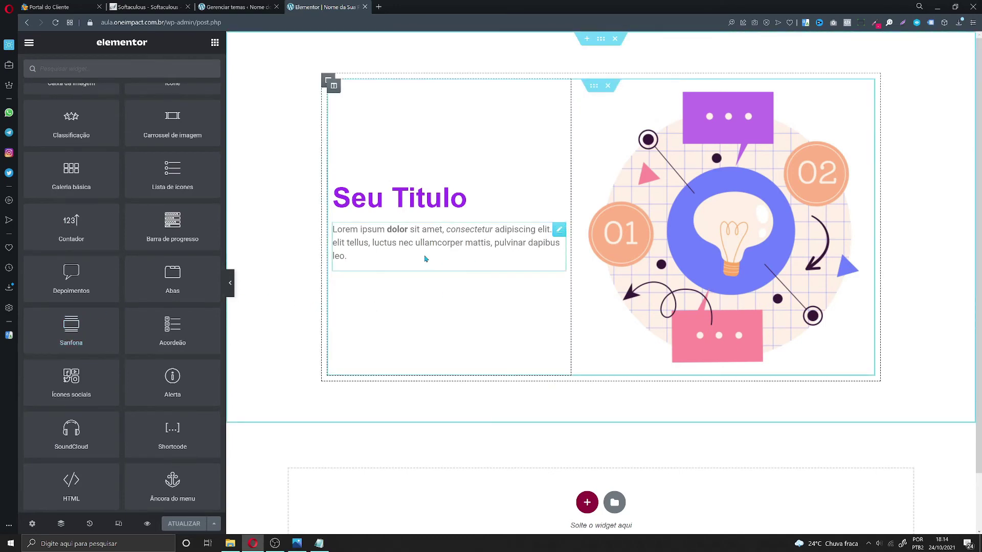
# Step: Search the WordPress plugin directory for "astra", then install and activate the Starter Templates plugin
pyautogui.click(249, 7)
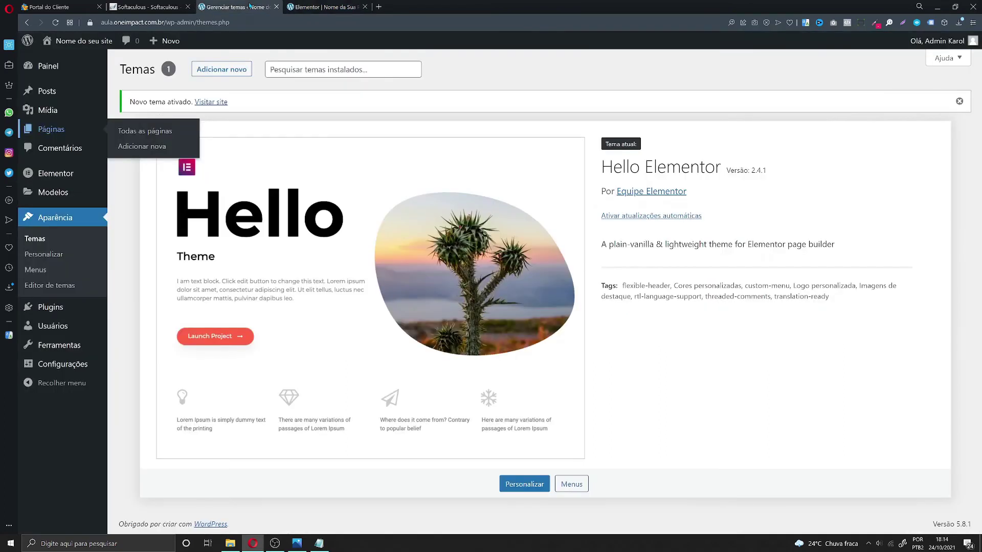
pyautogui.moveTo(67, 317)
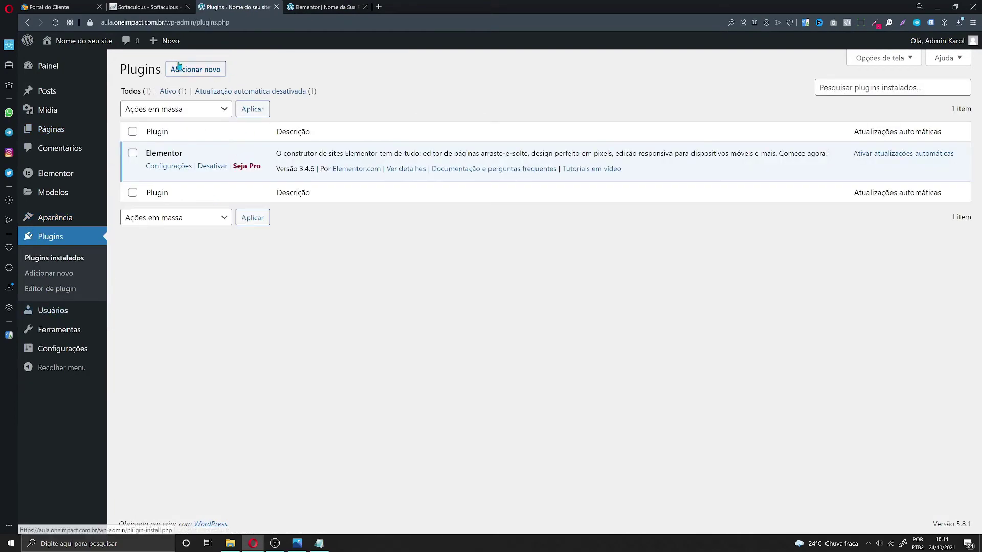
pyautogui.click(189, 70)
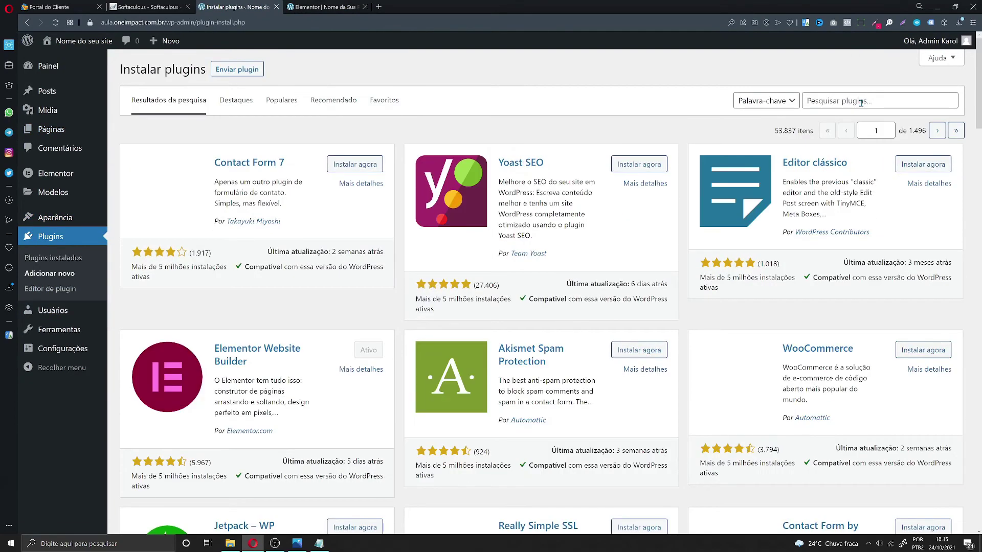
pyautogui.click(860, 102)
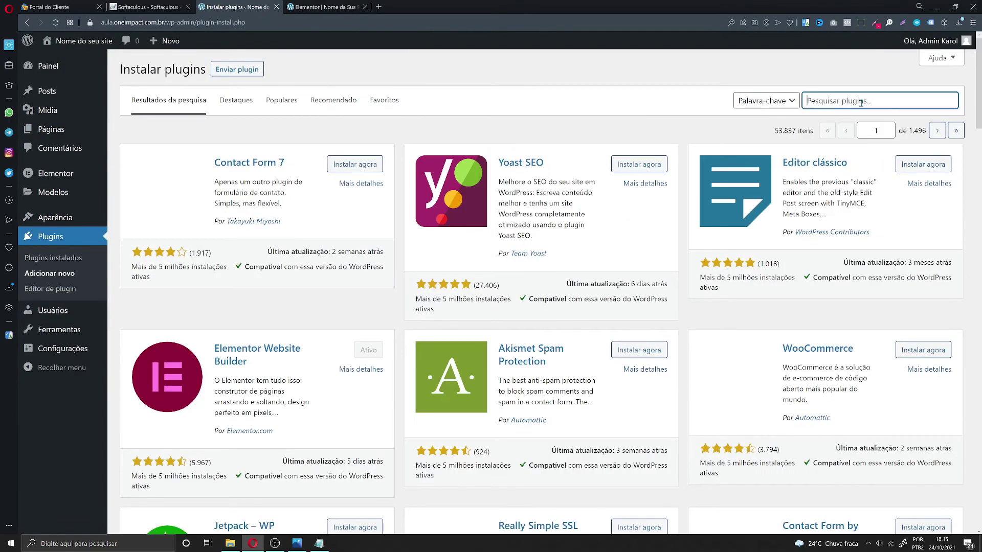
pyautogui.write('astra')
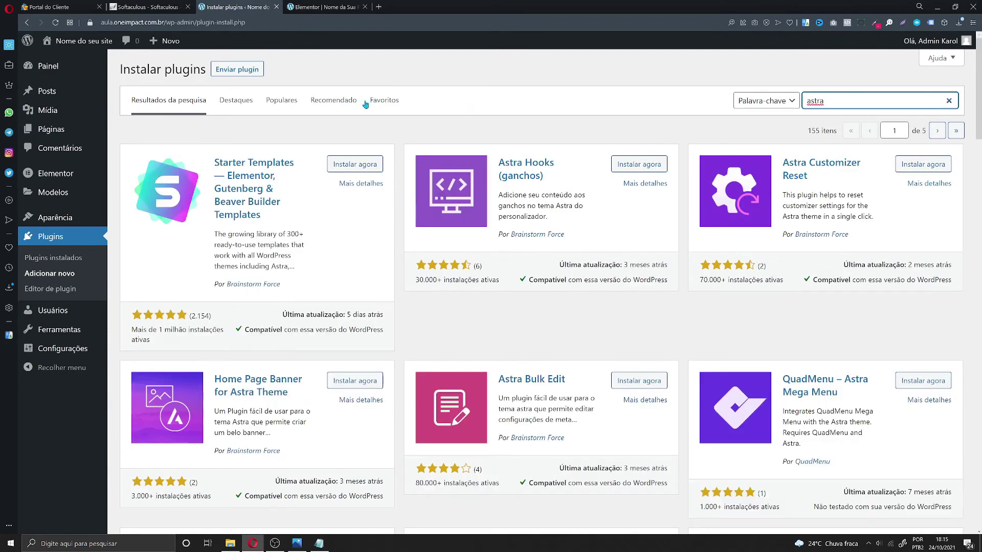
pyautogui.click(354, 163)
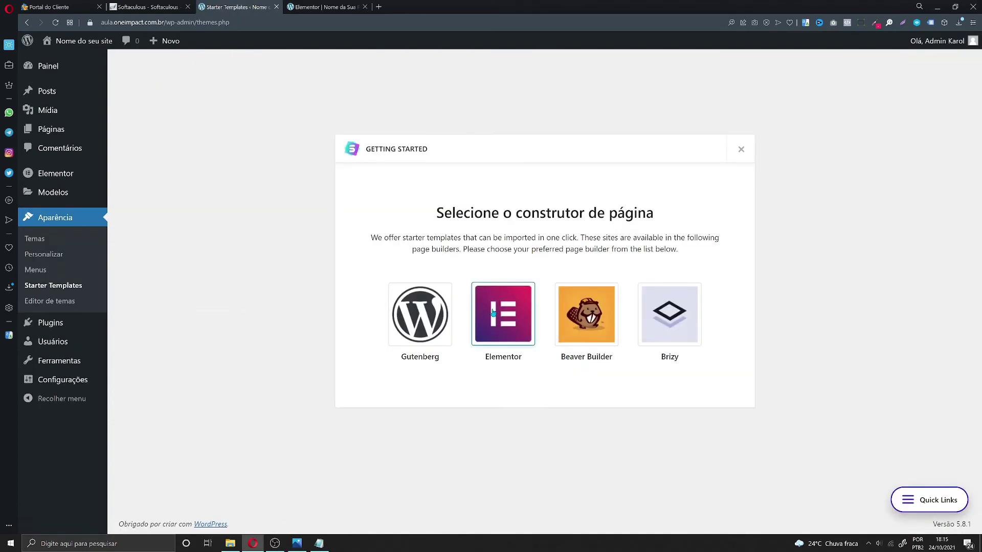
# Step: Choose Elementor as the page builder for Starter Templates and browse the free and premium site templates
pyautogui.click(493, 312)
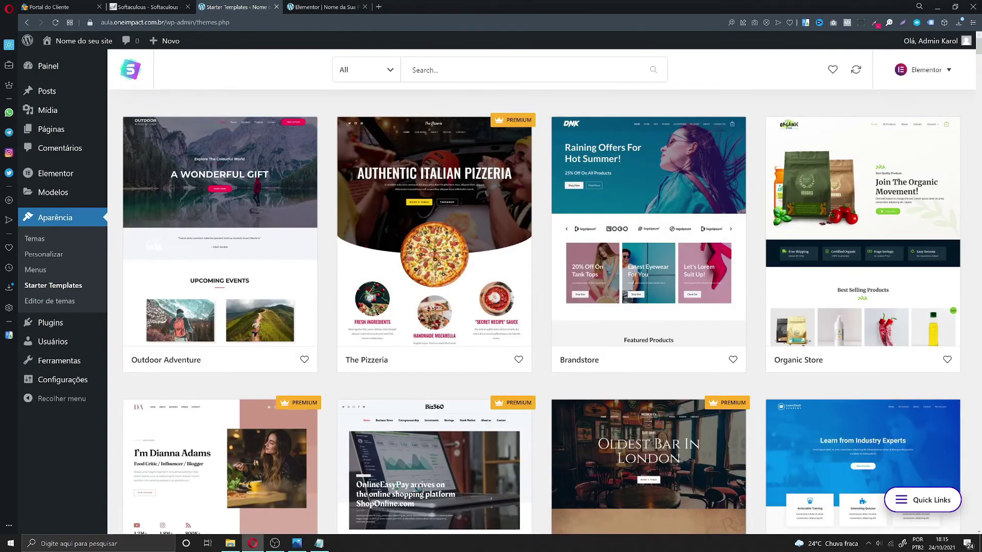
pyautogui.scroll(-15, 834, 175)
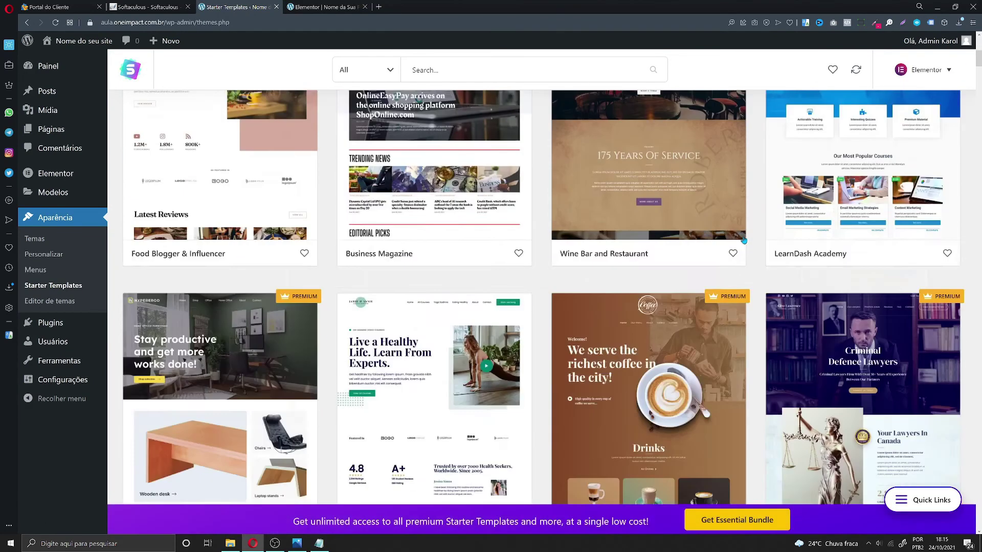
pyautogui.scroll(-5, 743, 241)
pyautogui.scroll(-12, 754, 234)
pyautogui.scroll(-10, 544, 296)
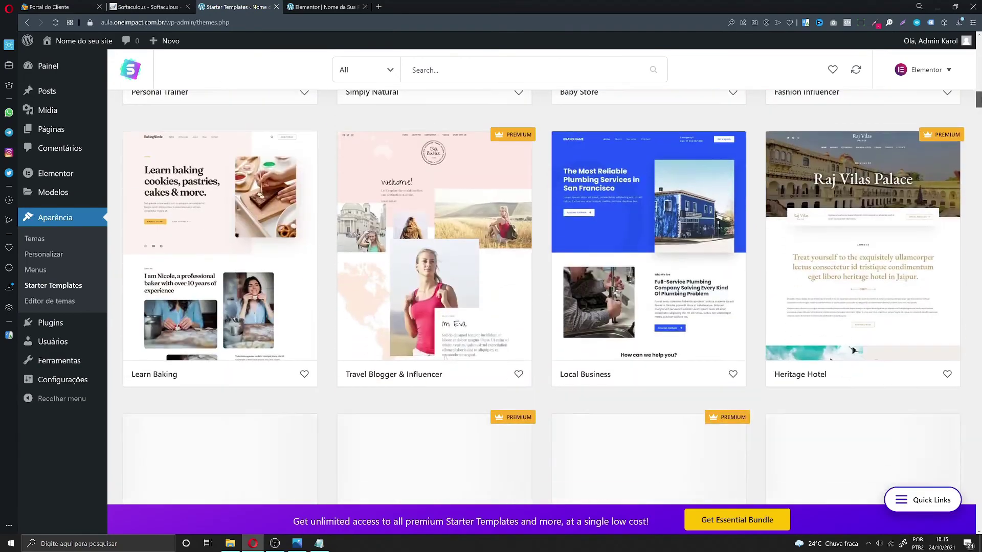
pyautogui.scroll(20, 772, 115)
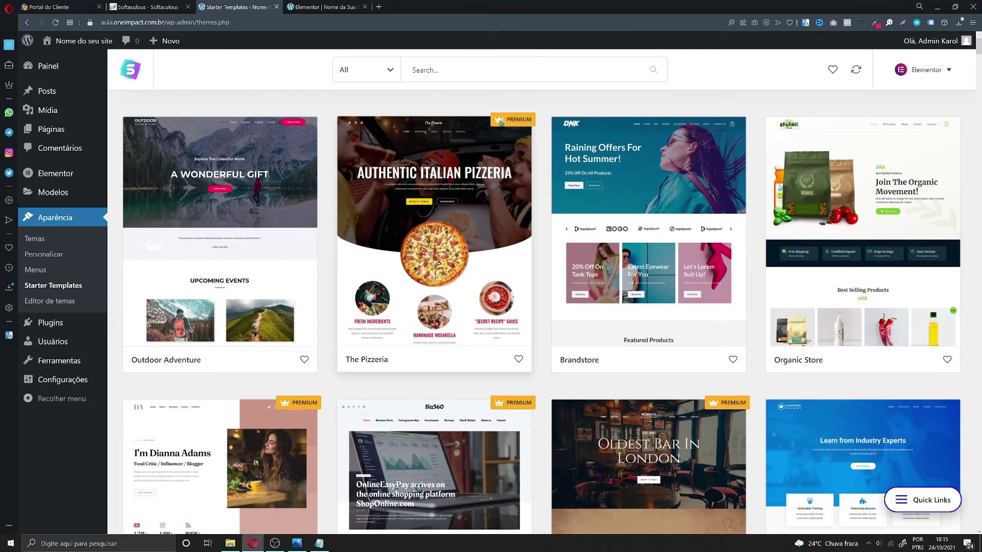
pyautogui.scroll(-3, 487, 263)
pyautogui.scroll(3, 221, 213)
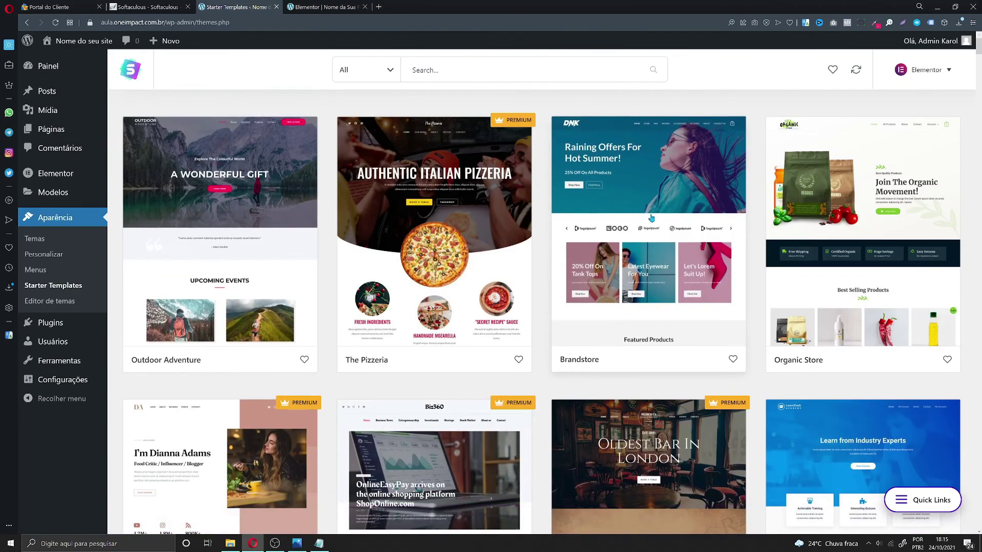
pyautogui.moveTo(978, 49)
pyautogui.mouseDown()
pyautogui.moveTo(977, 63)
pyautogui.moveTo(978, 49)
pyautogui.mouseUp()
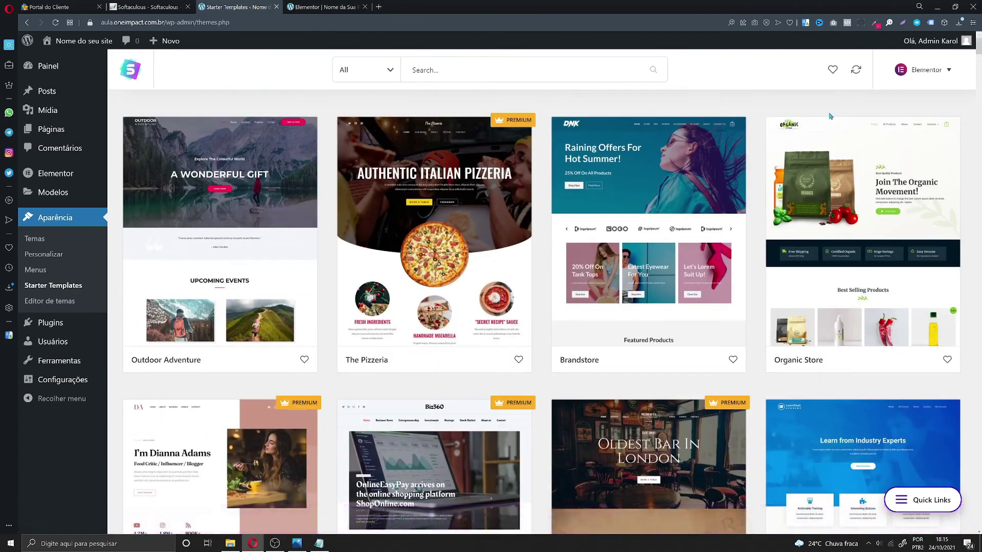
pyautogui.scroll(-2, 238, 227)
pyautogui.scroll(2, 239, 227)
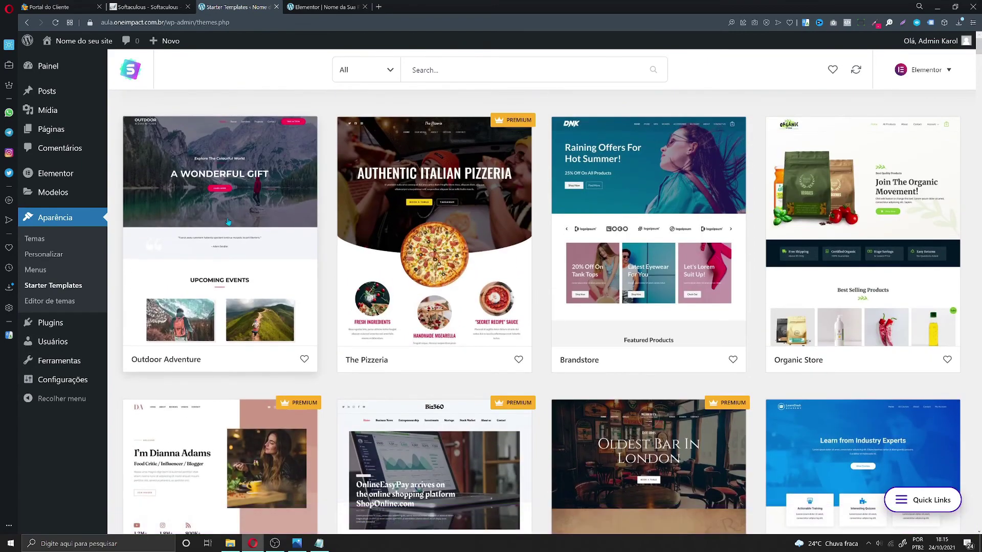
# Step: Open the Outdoor Adventure template and preview its Home and Projects pages, ending with Home selected
pyautogui.click(229, 223)
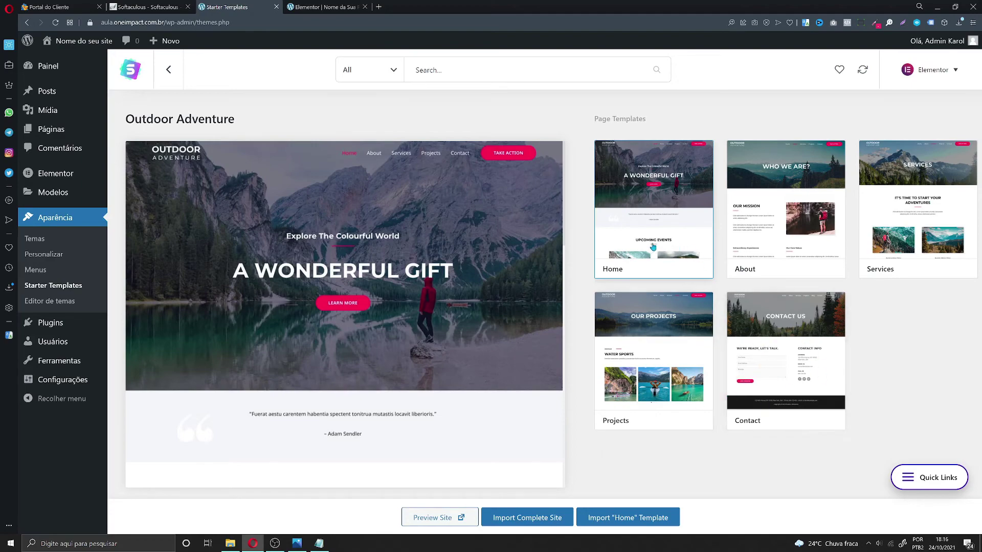
pyautogui.scroll(-15, 439, 380)
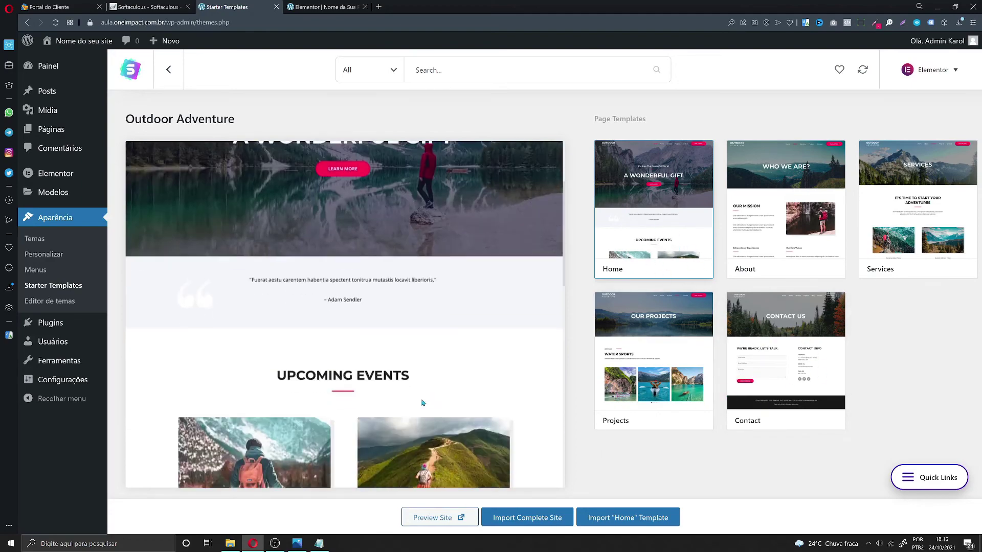
pyautogui.click(664, 363)
pyautogui.scroll(-5, 384, 368)
pyautogui.scroll(8, 384, 369)
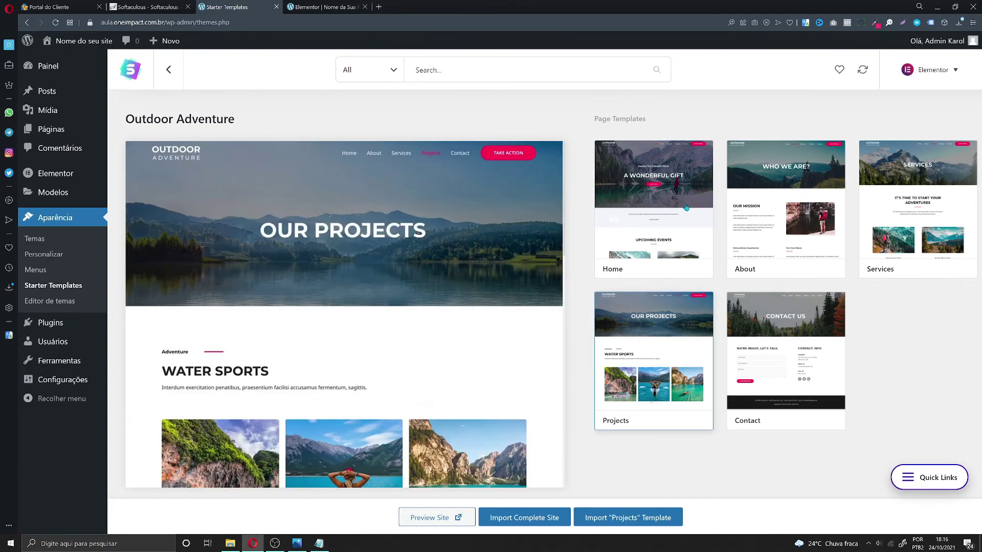
pyautogui.click(601, 379)
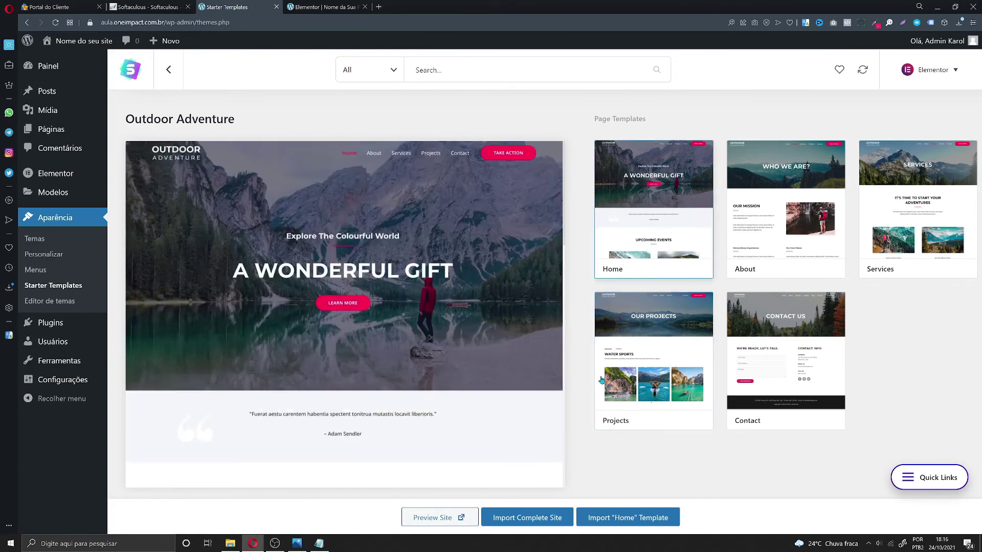
# Step: Import the complete Outdoor Adventure site, answering Intermediate and Myself/My company and skipping the contact details form
pyautogui.click(525, 518)
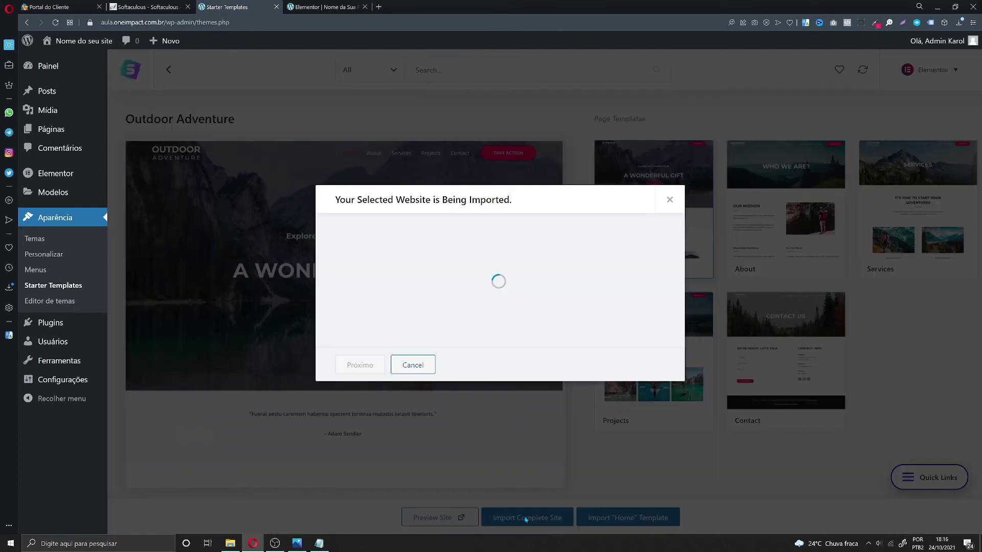
pyautogui.click(489, 266)
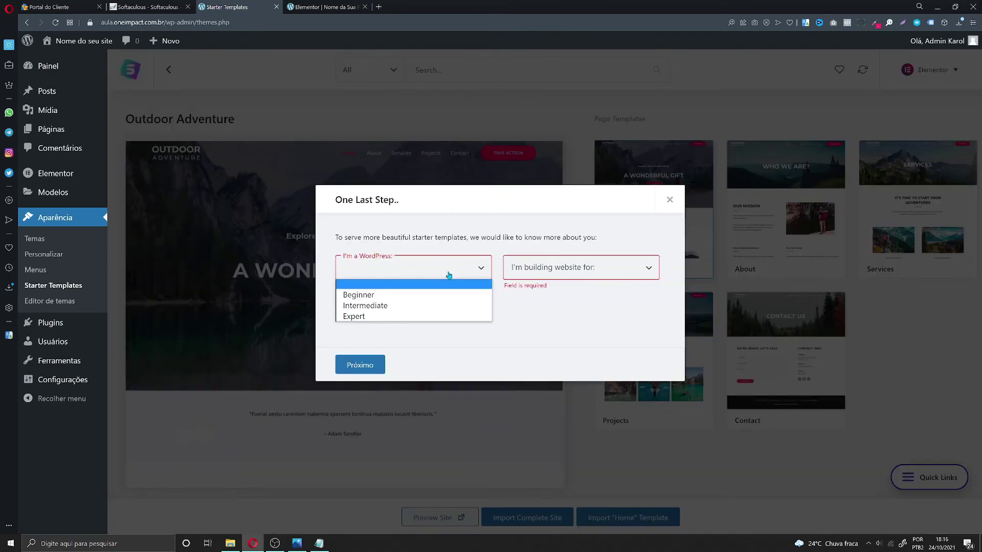
pyautogui.click(357, 303)
pyautogui.click(562, 274)
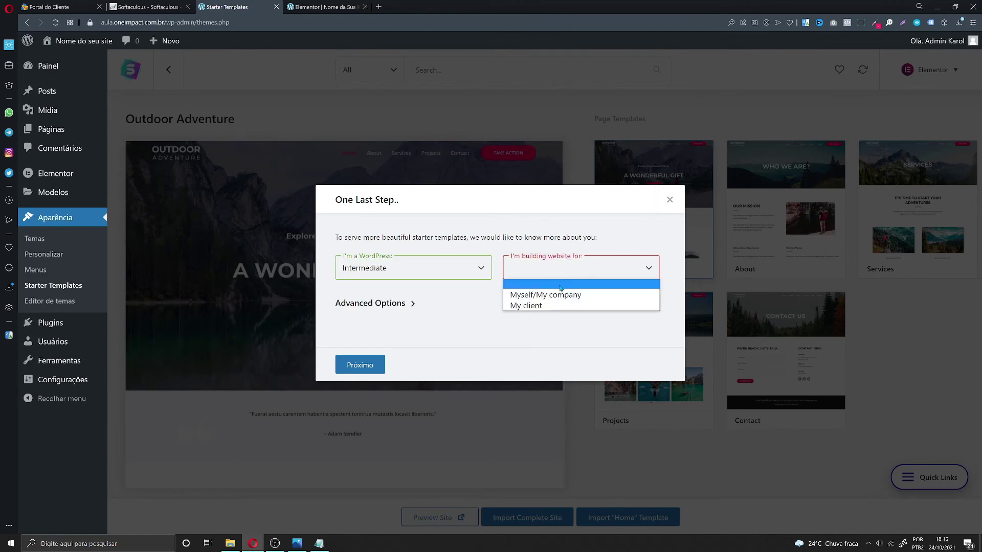
pyautogui.click(526, 287)
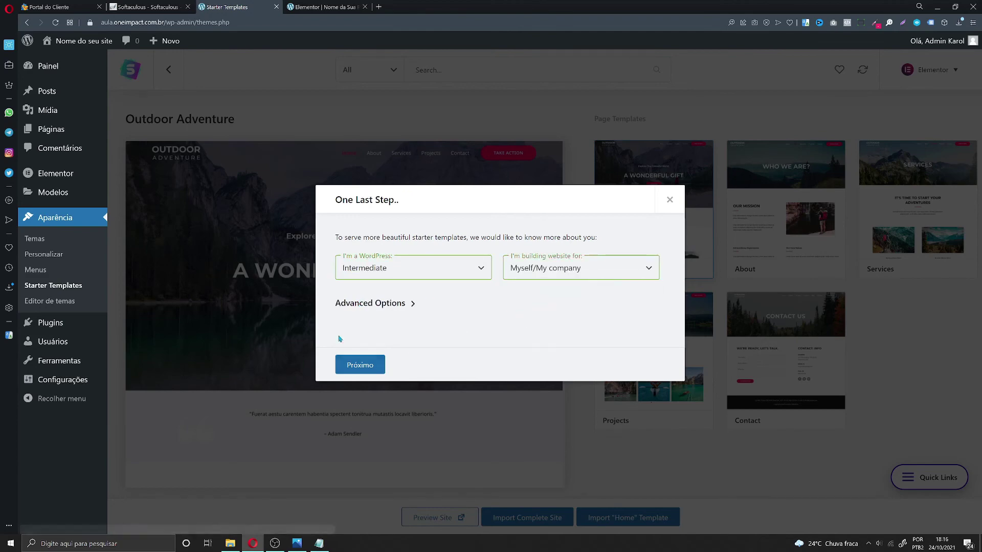
pyautogui.click(348, 369)
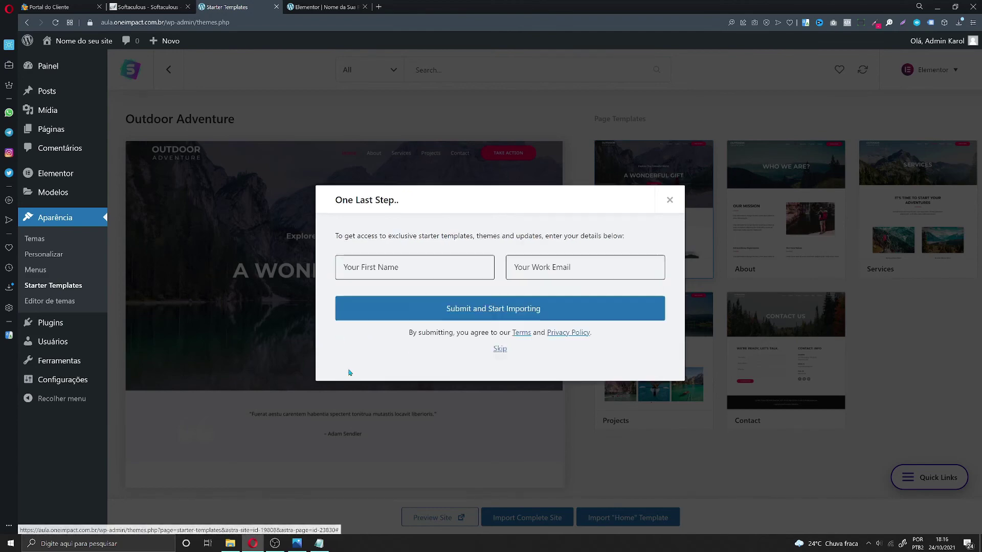
pyautogui.click(500, 348)
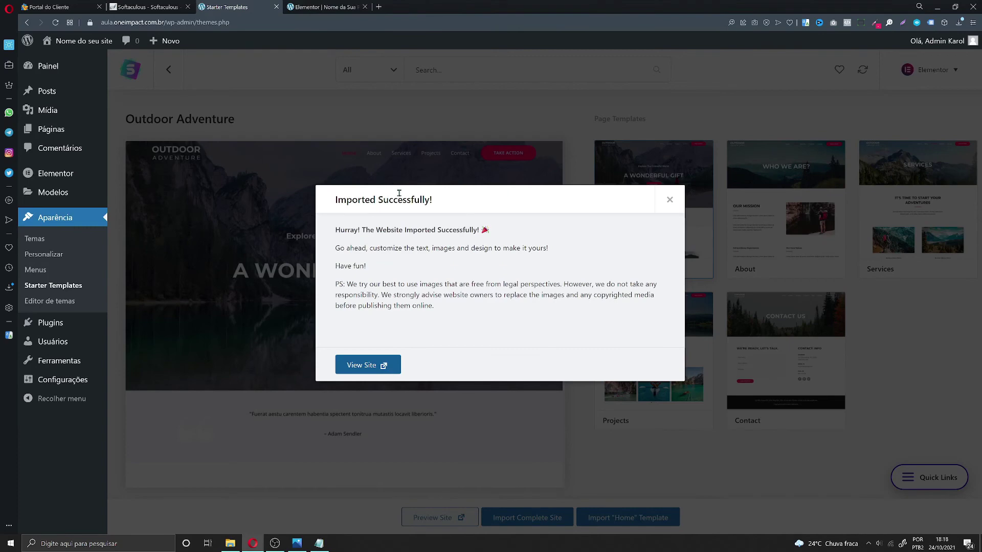
# Step: View the imported site and look through the home page sections and the Elementor editing options
pyautogui.click(358, 365)
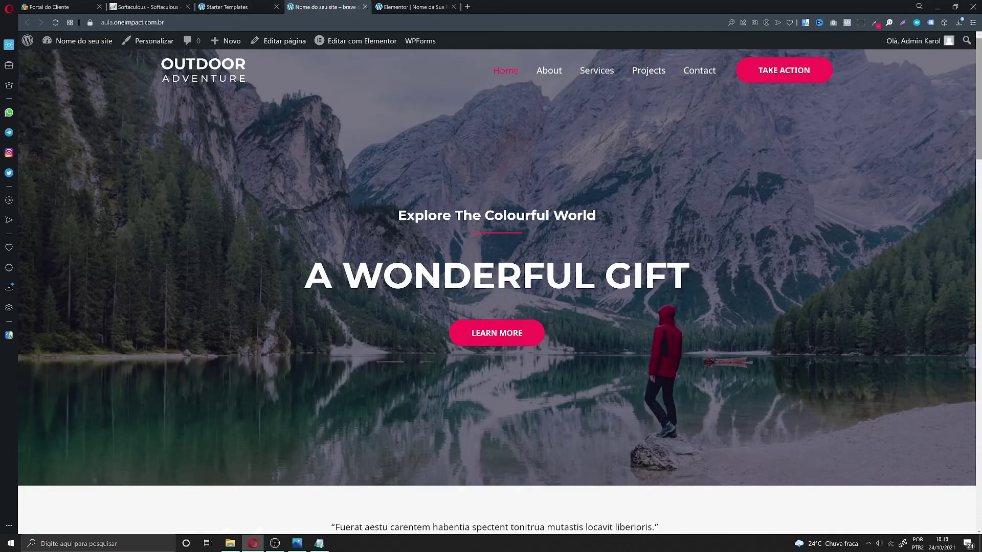
pyautogui.scroll(-4, 299, 187)
pyautogui.scroll(-10, 497, 292)
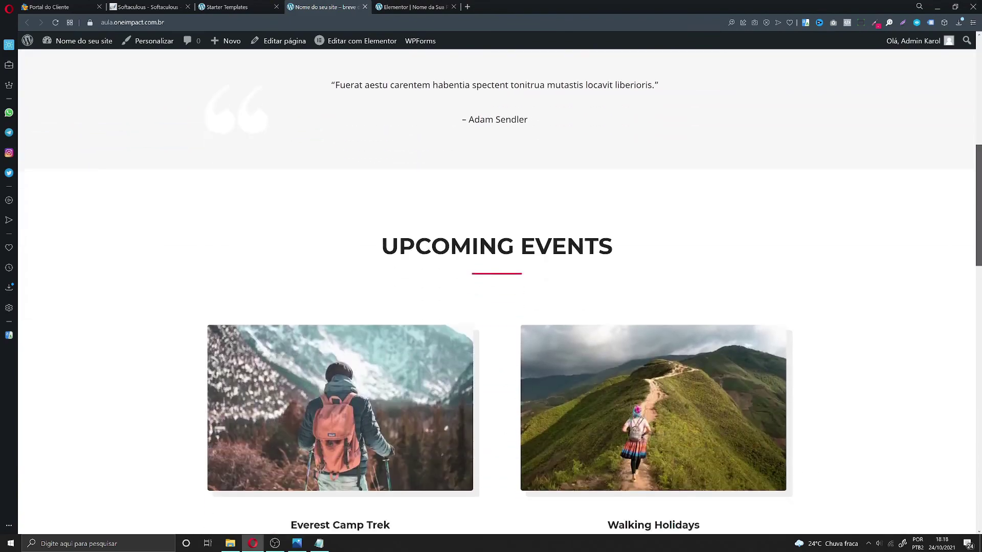
pyautogui.scroll(-12, 497, 291)
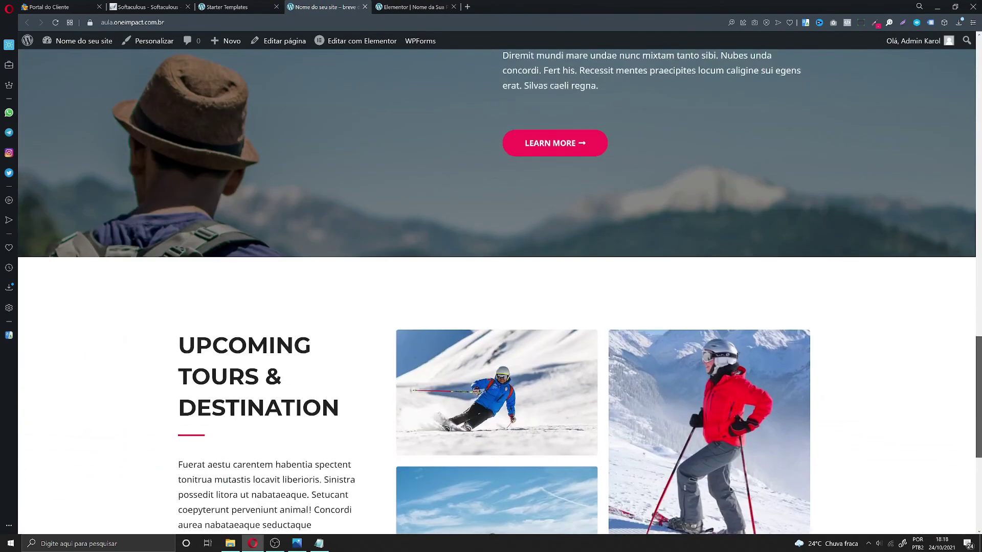
pyautogui.press('Home')
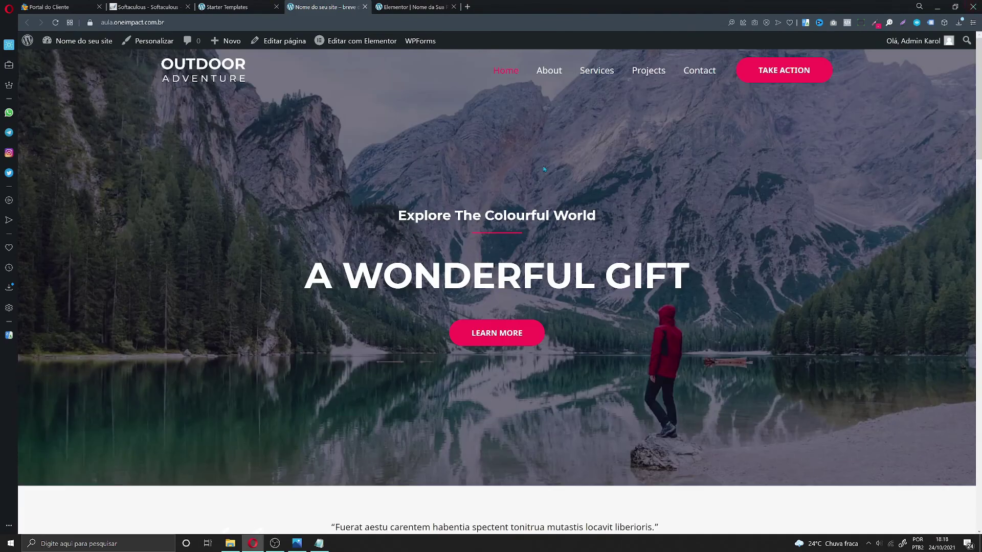
pyautogui.scroll(-8, 960, 222)
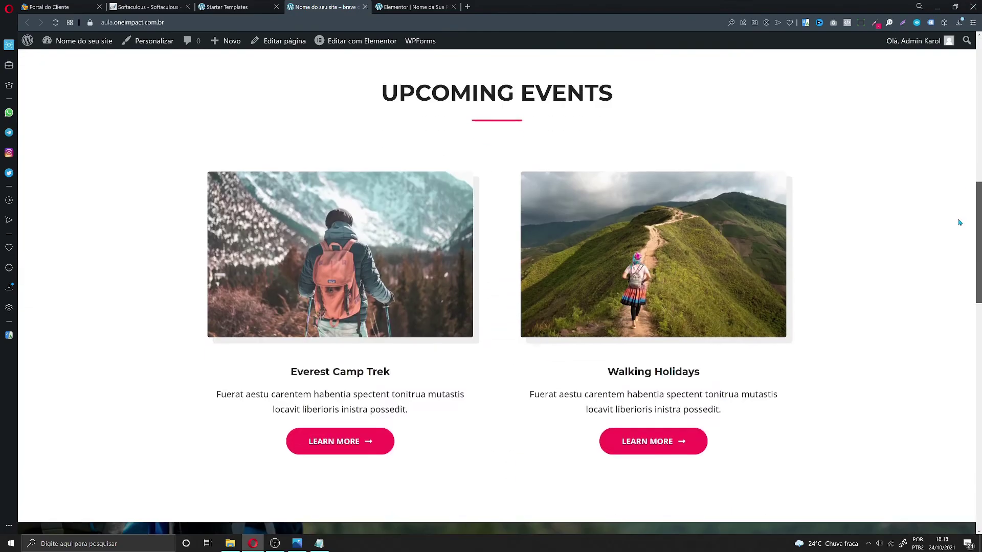
pyautogui.moveTo(978, 225); pyautogui.dragTo(975, 7)
pyautogui.moveTo(353, 47)
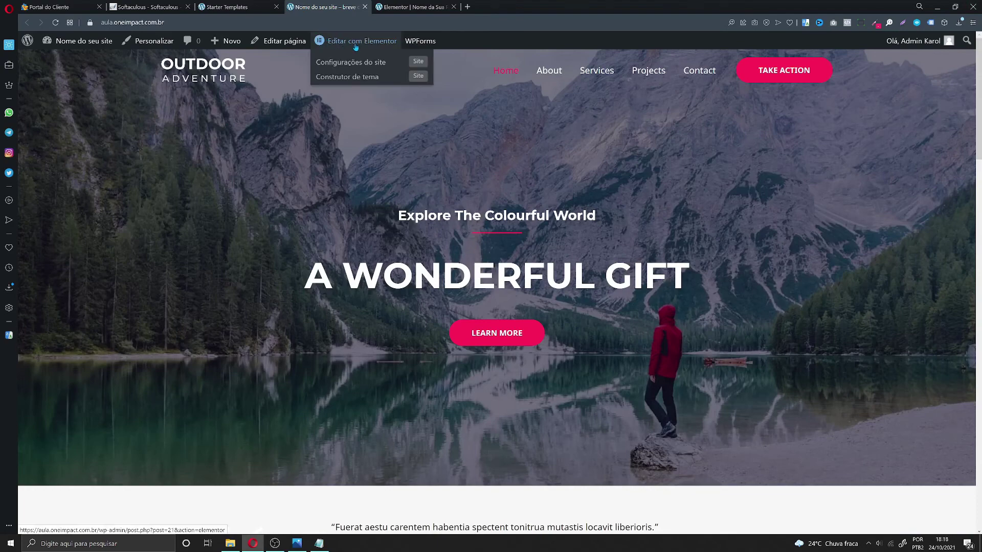
# Step: Return to Starter Templates, dismiss the import dialog and open the list of all pages
pyautogui.click(227, 7)
pyautogui.click(669, 201)
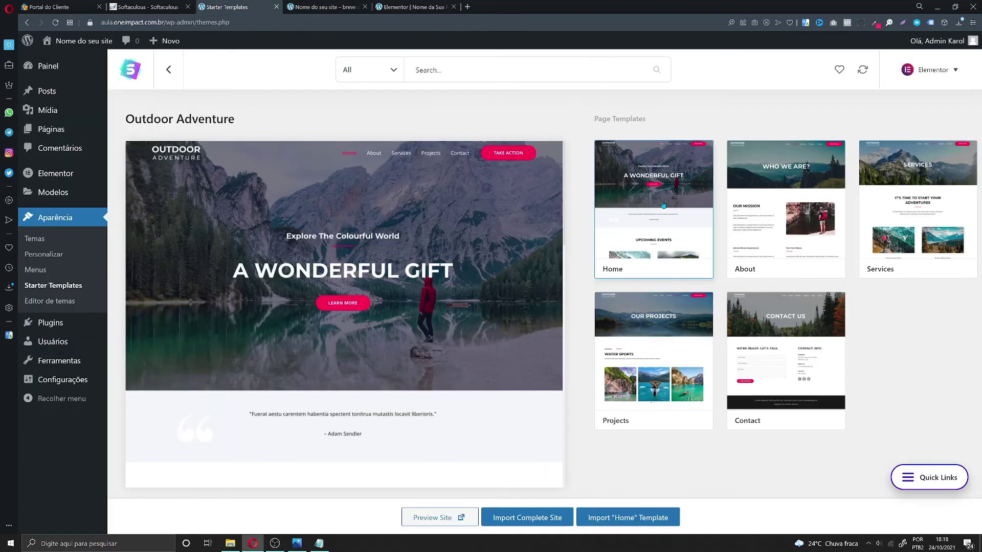
pyautogui.click(28, 134)
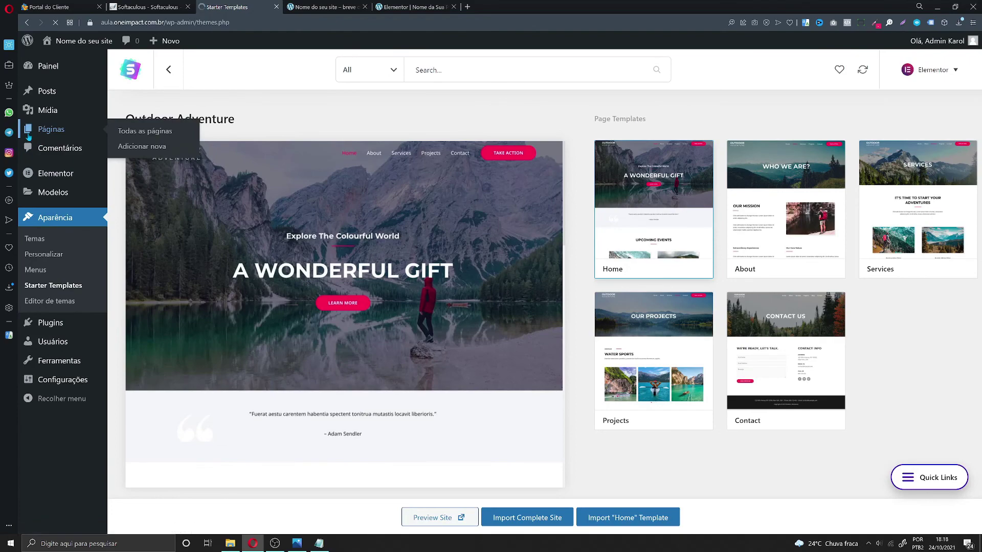
# Step: Quick-edit the About page, setting its title to "Sobre Nós" and its slug to "sobre-nos", and update it
pyautogui.scroll(-1, 190, 262)
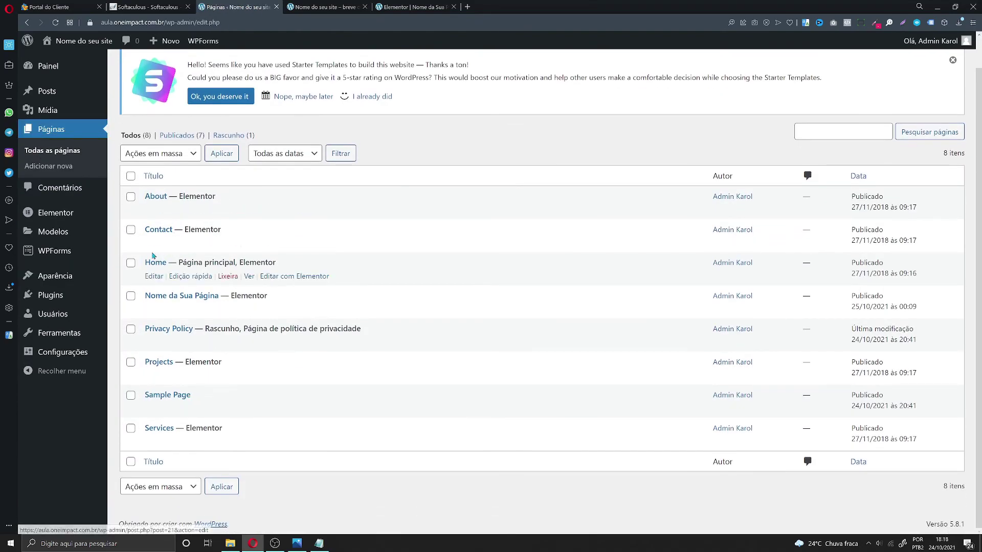
pyautogui.click(193, 212)
pyautogui.moveTo(195, 214); pyautogui.dragTo(137, 218)
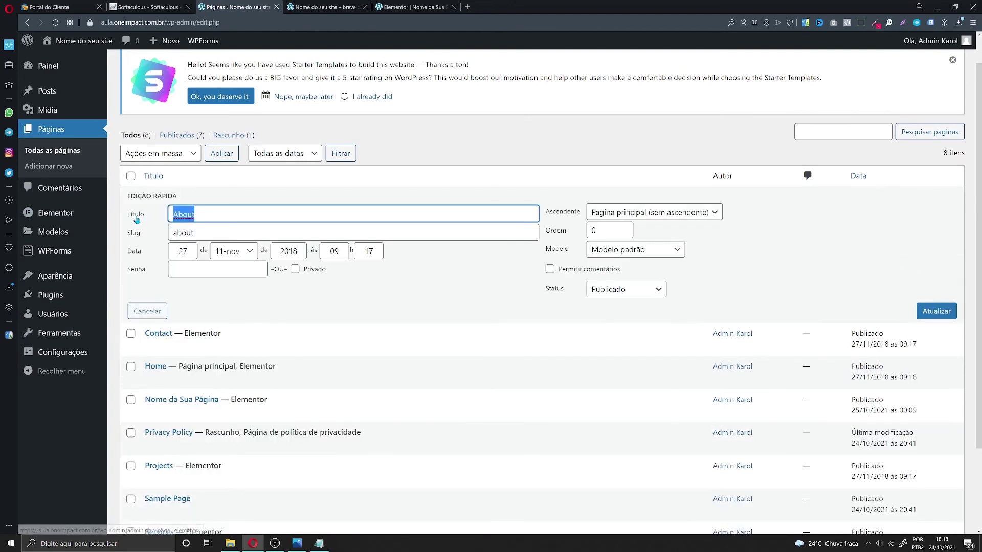
pyautogui.write('Sobre Nós')
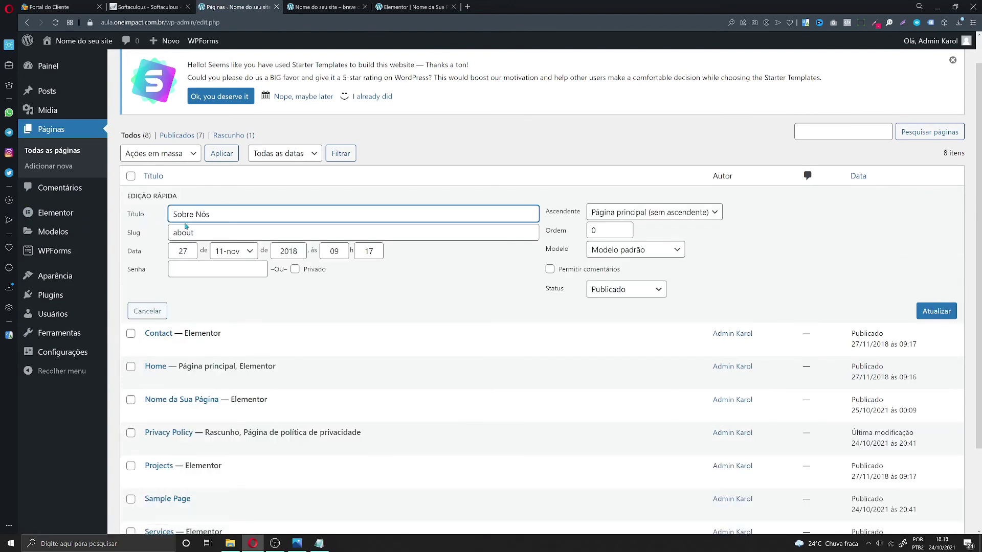
pyautogui.press('Tab')
pyautogui.write('s')
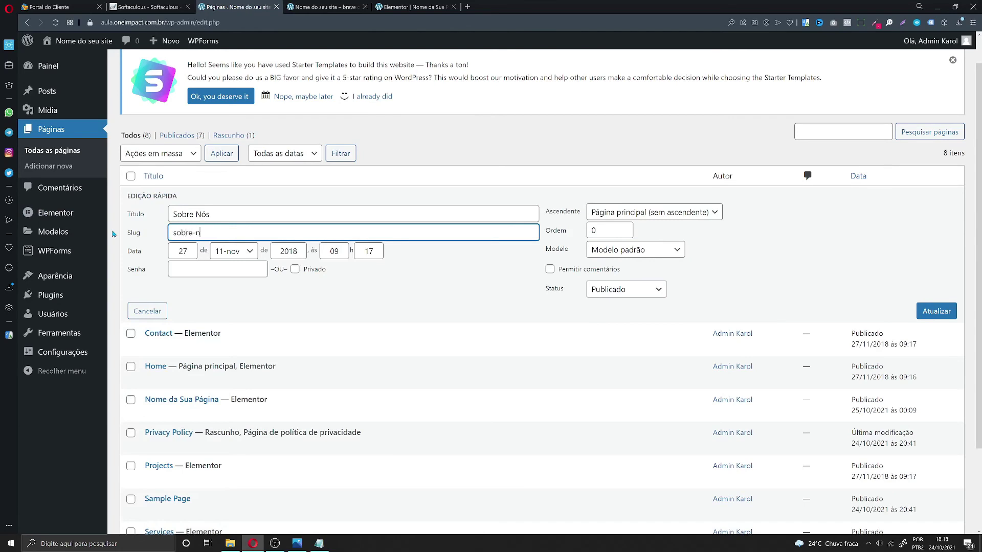
pyautogui.click(936, 310)
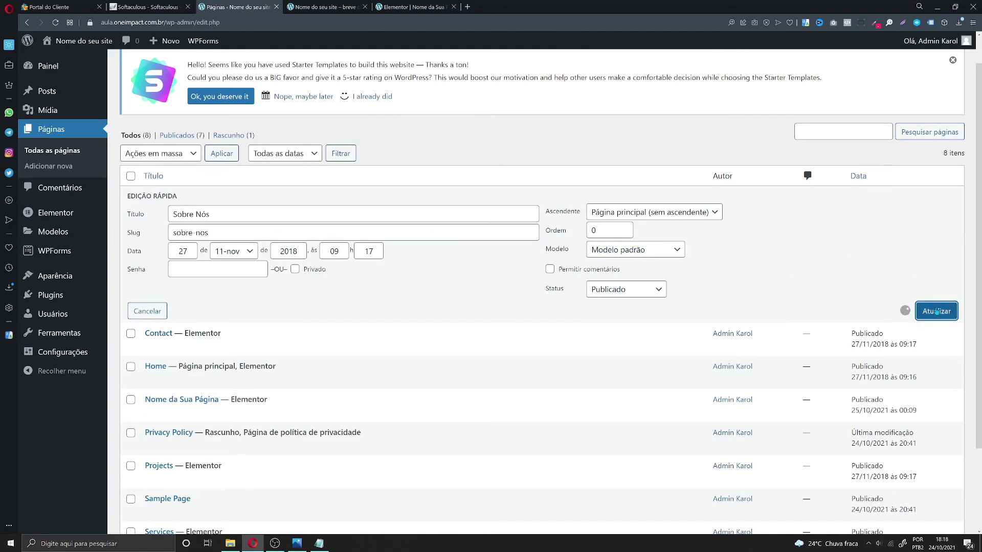
# Step: Open the Sobre Nós page for editing with Elementor in a separate browser tab
pyautogui.rightClick(274, 210)
pyautogui.click(307, 217)
pyautogui.click(333, 5)
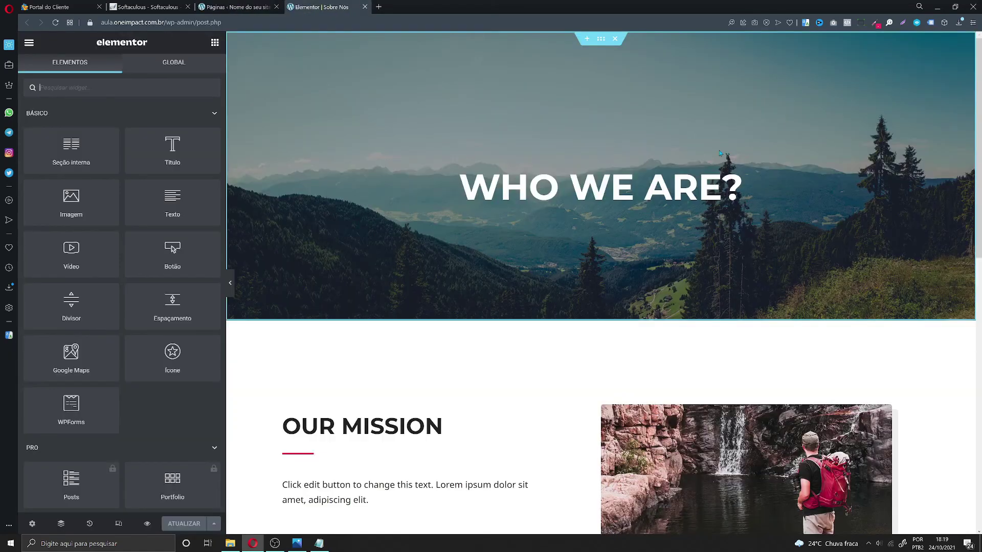
# Step: Replace the "Who We Are?" heading in the page's top banner with "Informação"
pyautogui.click(574, 179)
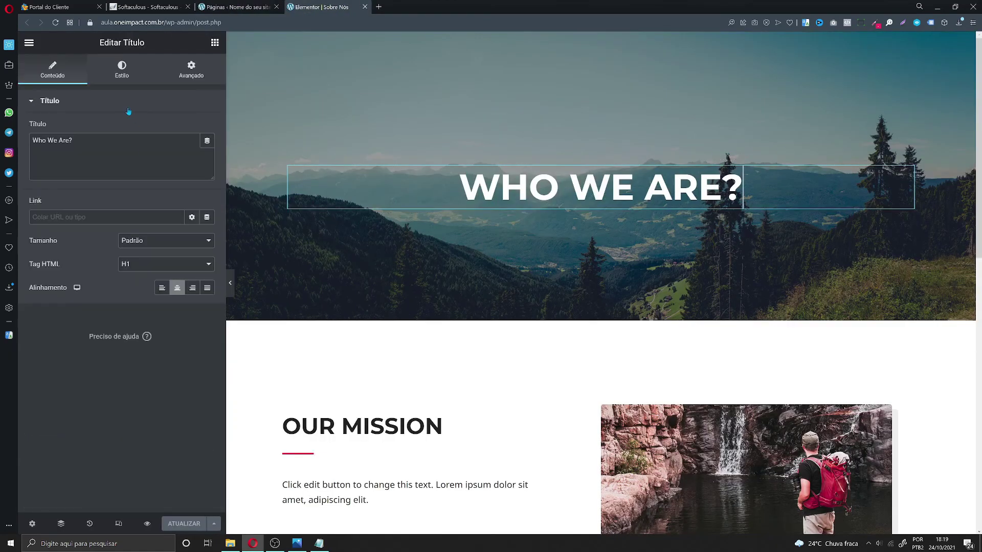
pyautogui.tripleClick(128, 157)
pyautogui.write('Informaçõe')
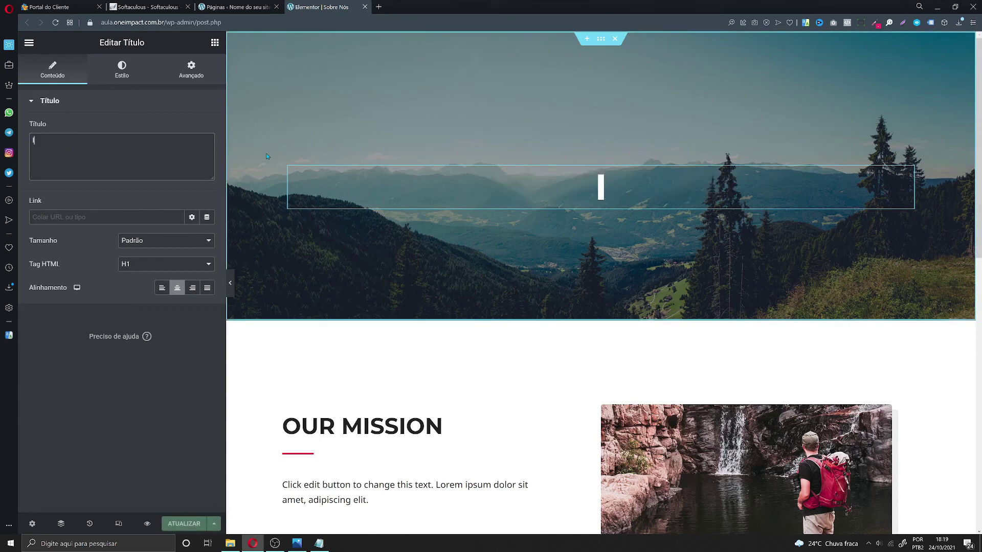
pyautogui.press('BackSpace')
pyautogui.write('ao')
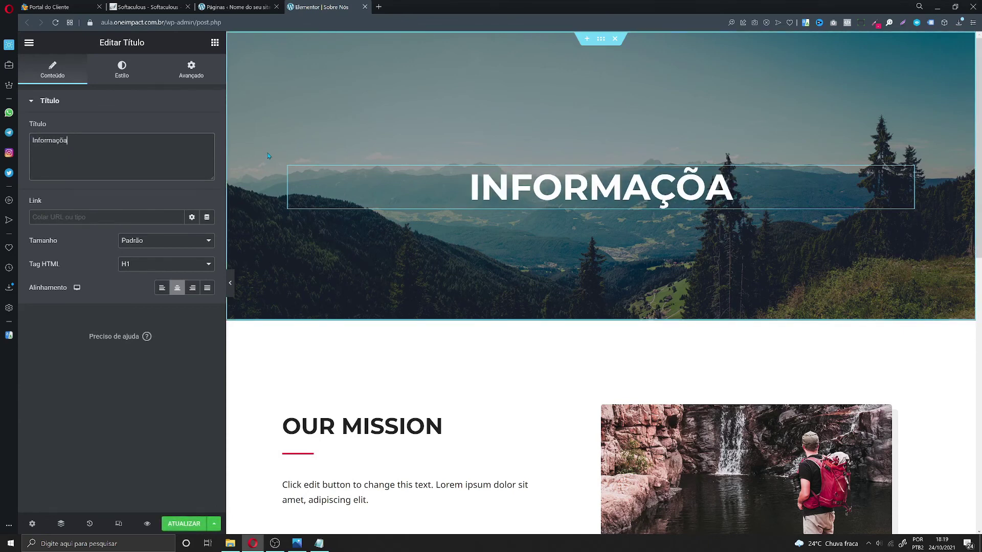
pyautogui.press('BackSpace')
pyautogui.press('BackSpace')
pyautogui.press('BackSpace')
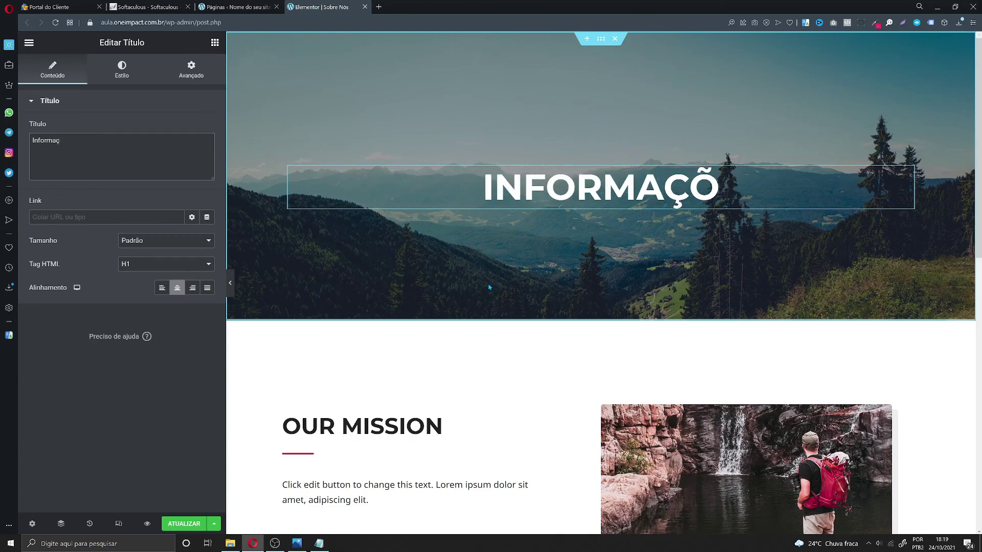
pyautogui.write('ão')
# Step: Change the "Our Mission" heading to "Sua Missao"
pyautogui.scroll(-1, 497, 468)
pyautogui.scroll(-2, 497, 468)
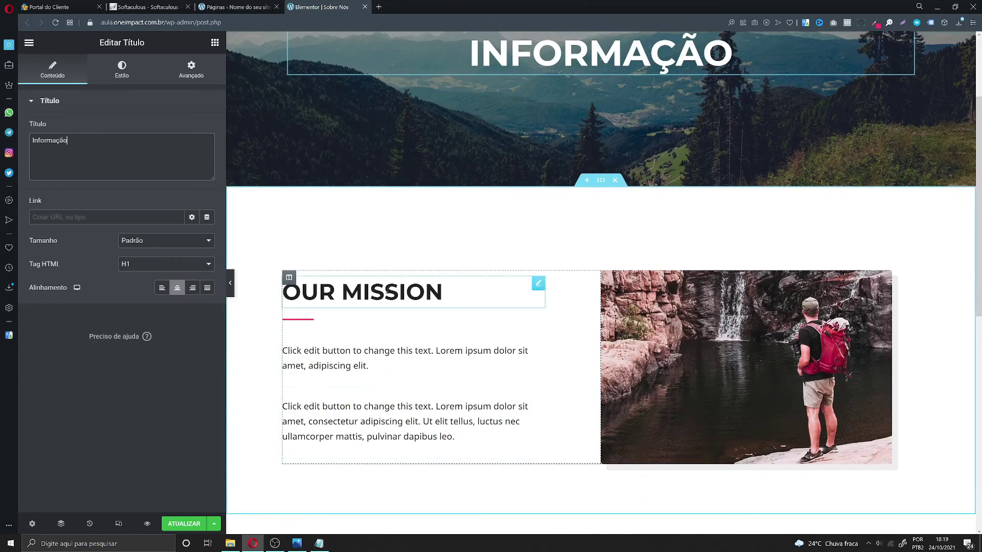
pyautogui.click(389, 292)
pyautogui.write('Sua Missao')
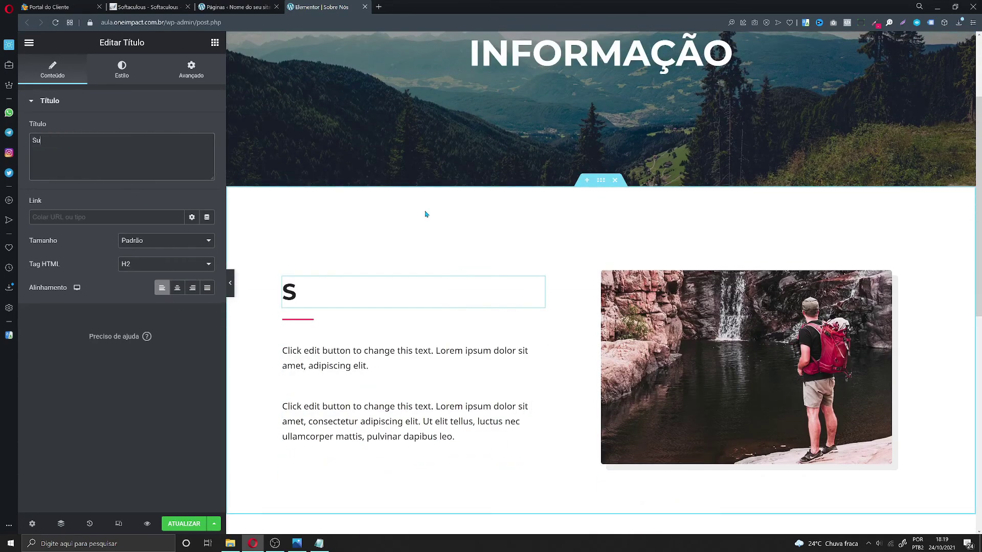
# Step: Look over the rest of the page and open the settings of the hiker image beside the mission text
pyautogui.scroll(-9, 467, 340)
pyautogui.scroll(4, 546, 385)
pyautogui.scroll(5, 546, 385)
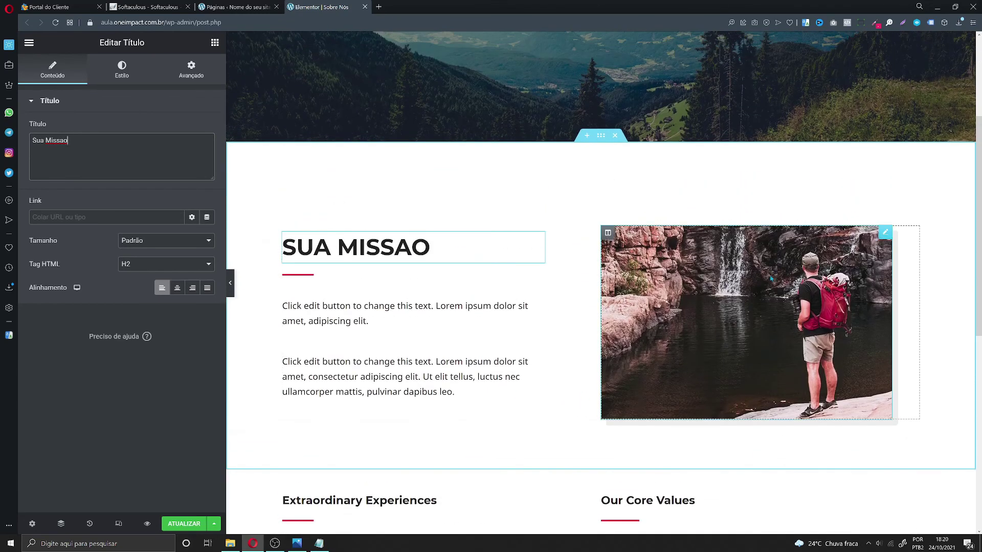
pyautogui.click(770, 279)
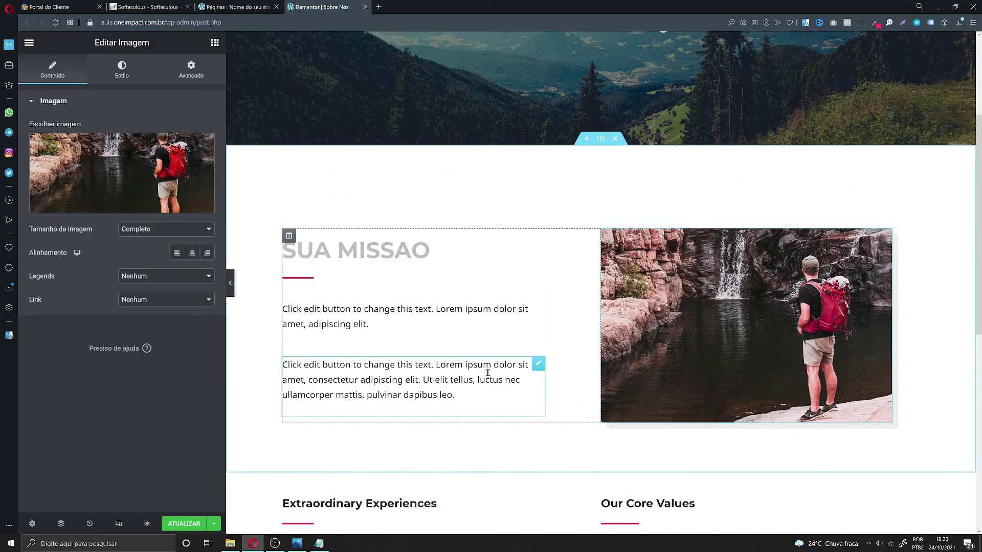
# Step: Open the background style settings of the section holding the page's "Informação" banner
pyautogui.scroll(4, 547, 361)
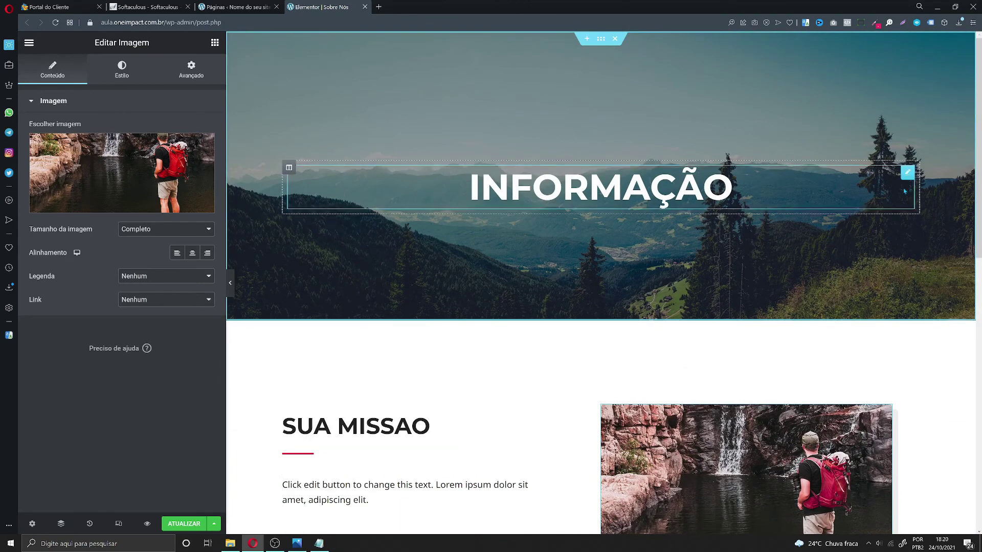
pyautogui.click(601, 39)
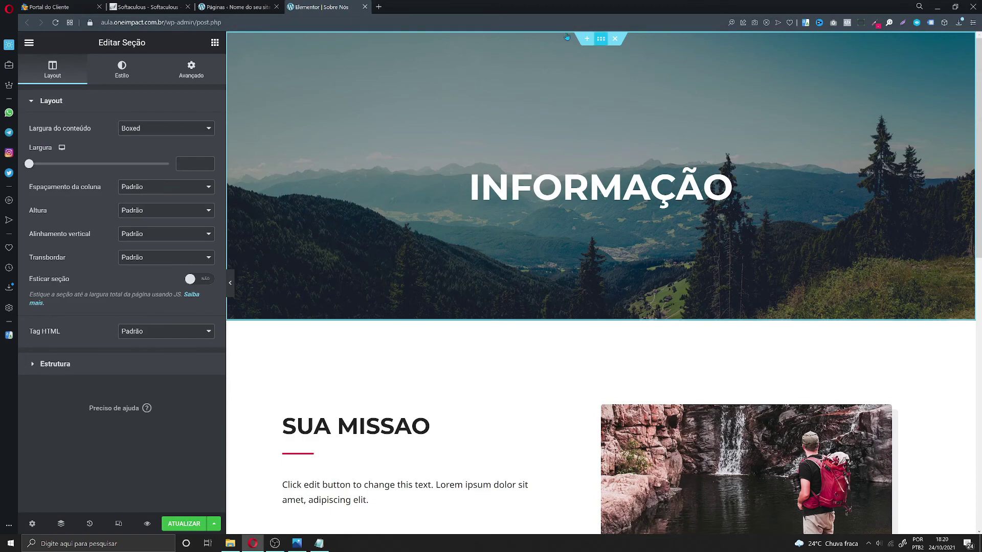
pyautogui.click(120, 68)
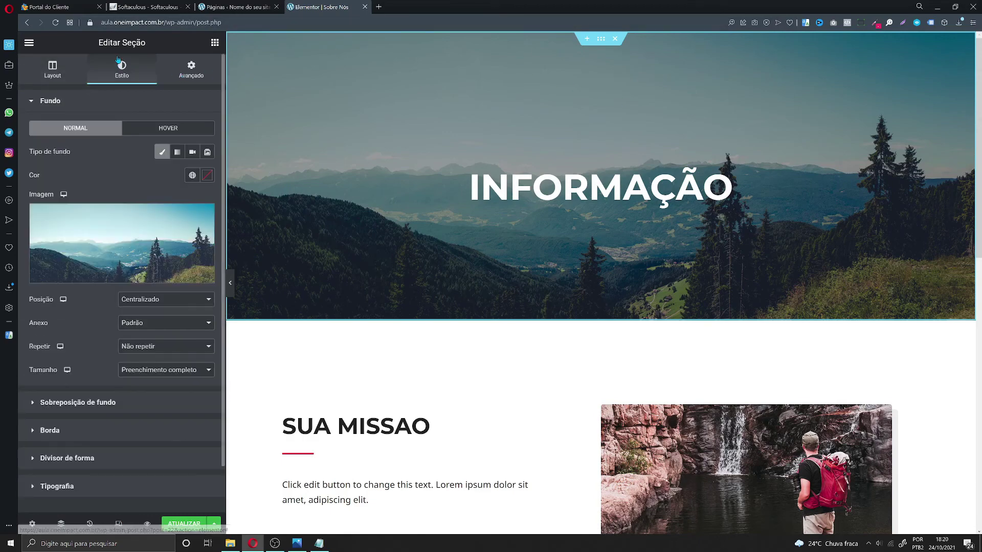
# Step: Replace the banner section's background image with water-sports-01.jpg from the media library
pyautogui.click(109, 238)
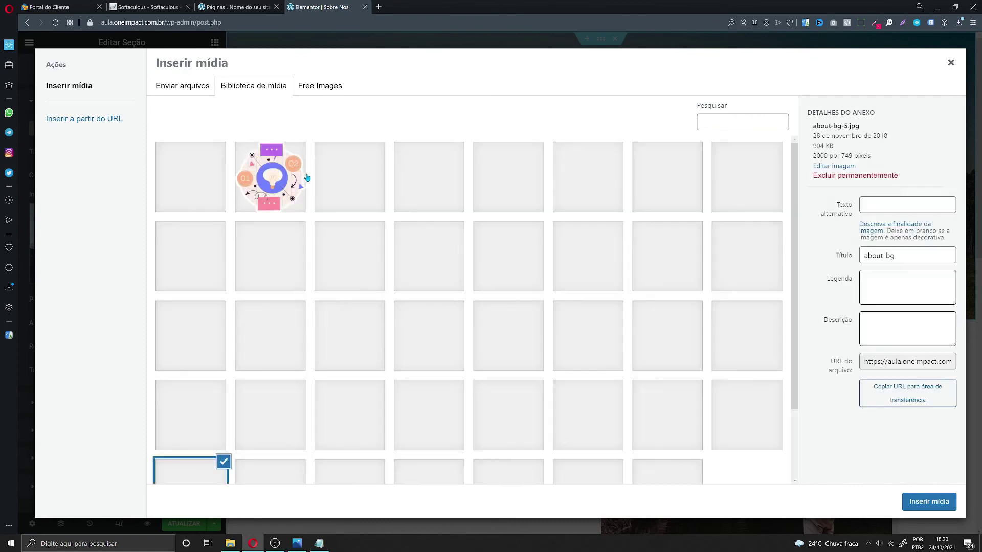
pyautogui.scroll(-1, 390, 321)
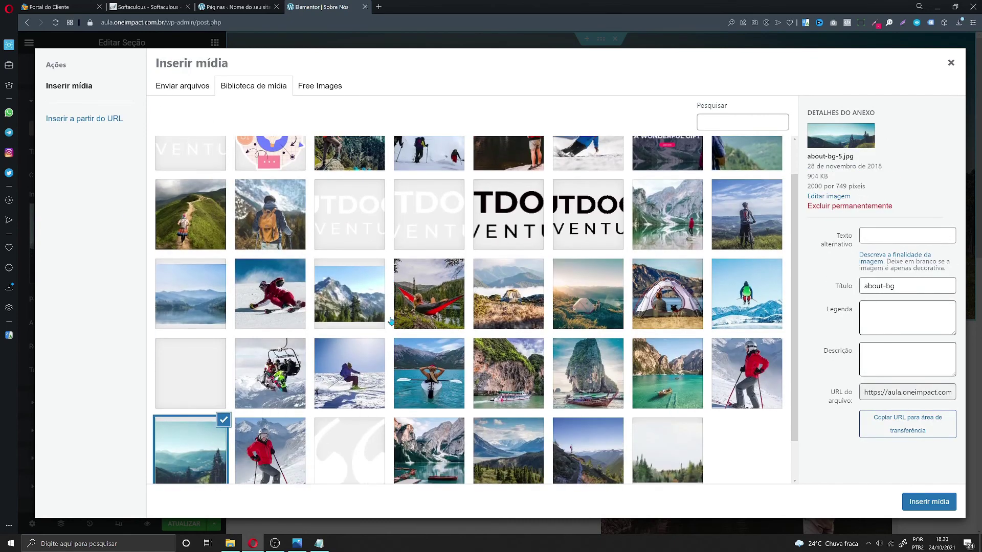
pyautogui.scroll(-1, 484, 331)
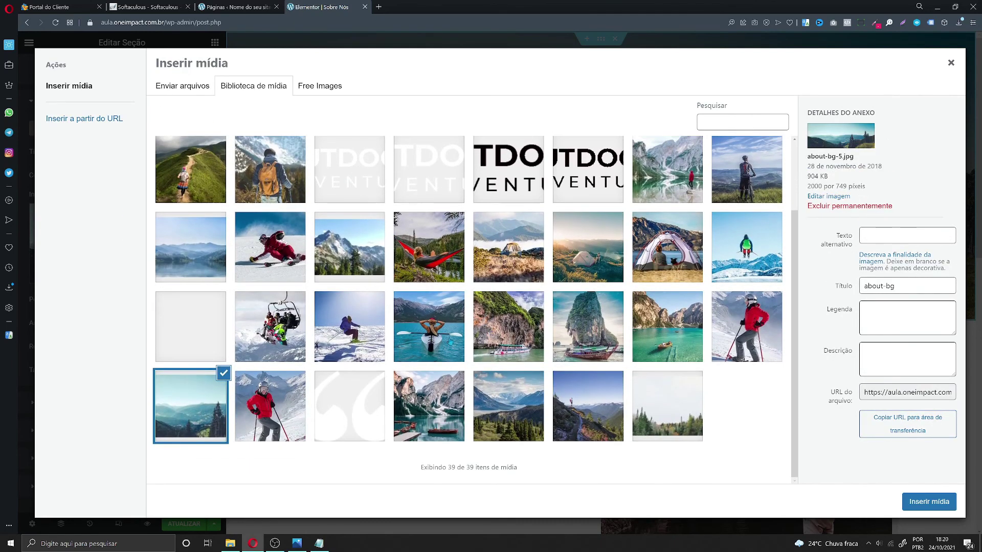
pyautogui.click(433, 340)
pyautogui.click(670, 346)
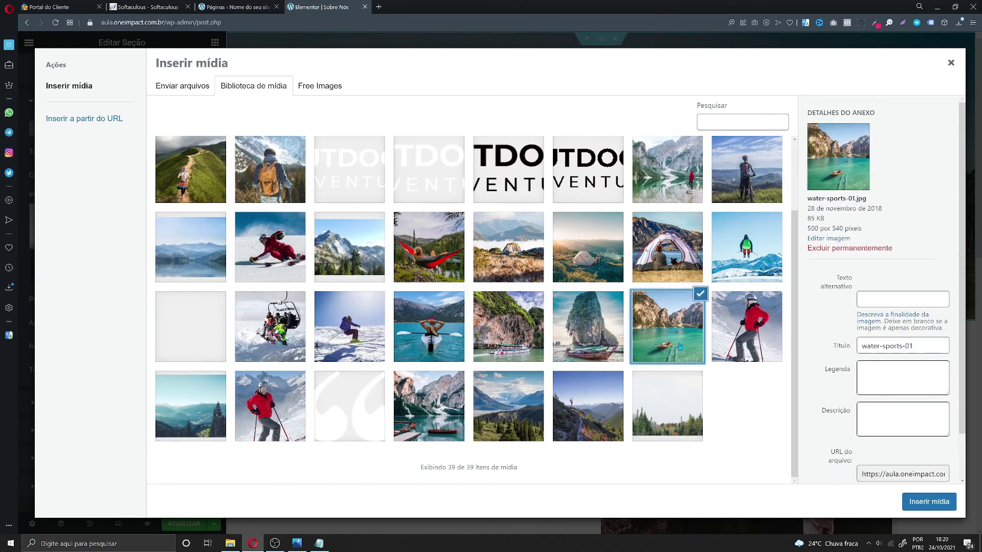
pyautogui.click(927, 498)
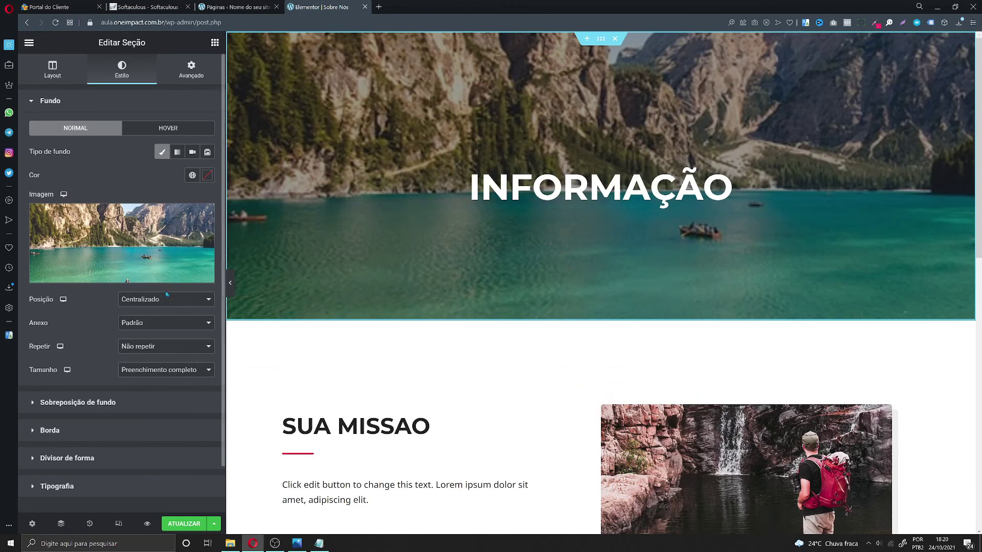
# Step: Set the banner's background to the library photo of a person in a red jacket standing by a mountain lake
pyautogui.click(122, 243)
pyautogui.click(353, 327)
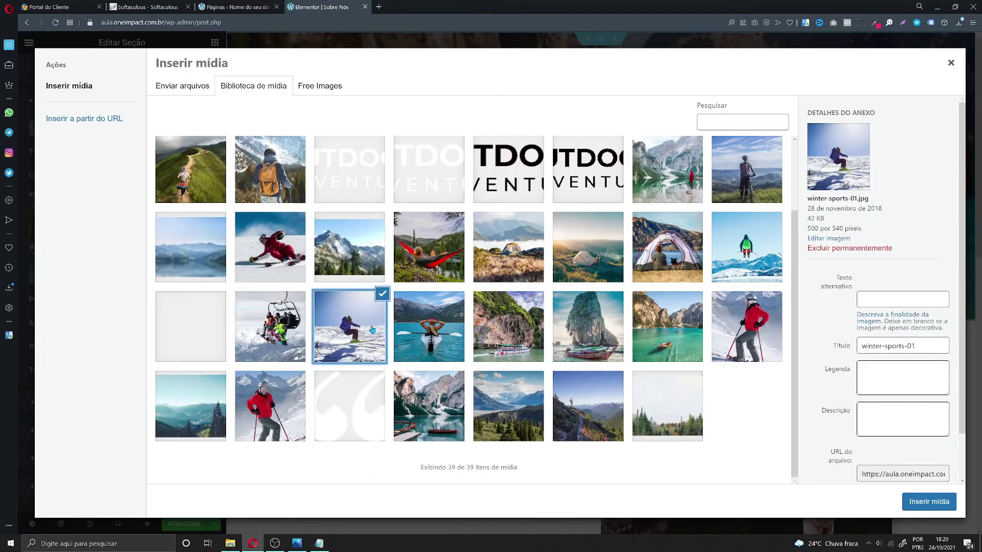
pyautogui.click(684, 192)
pyautogui.click(929, 502)
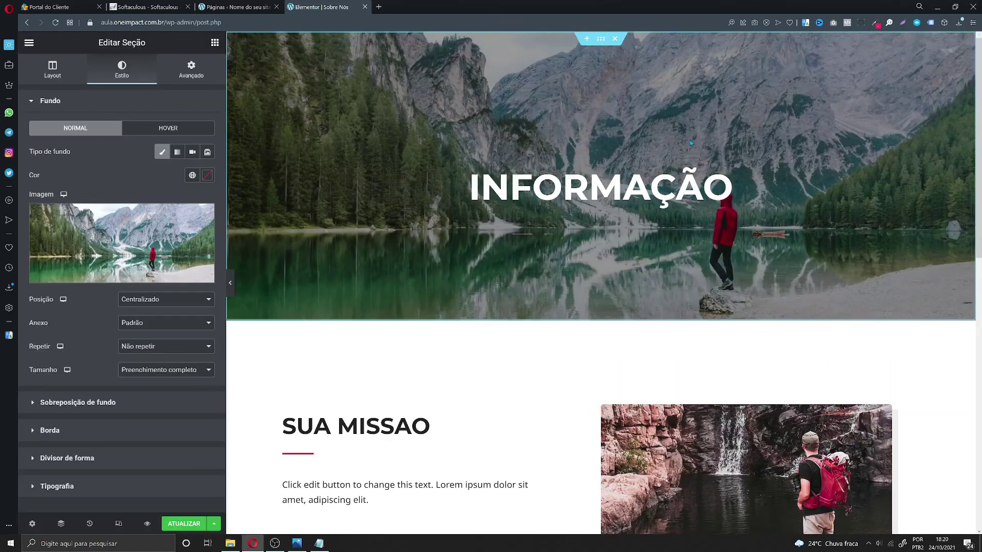
# Step: Check the rest of the page, update it and open its preview in a separate browser tab
pyautogui.scroll(-10, 667, 138)
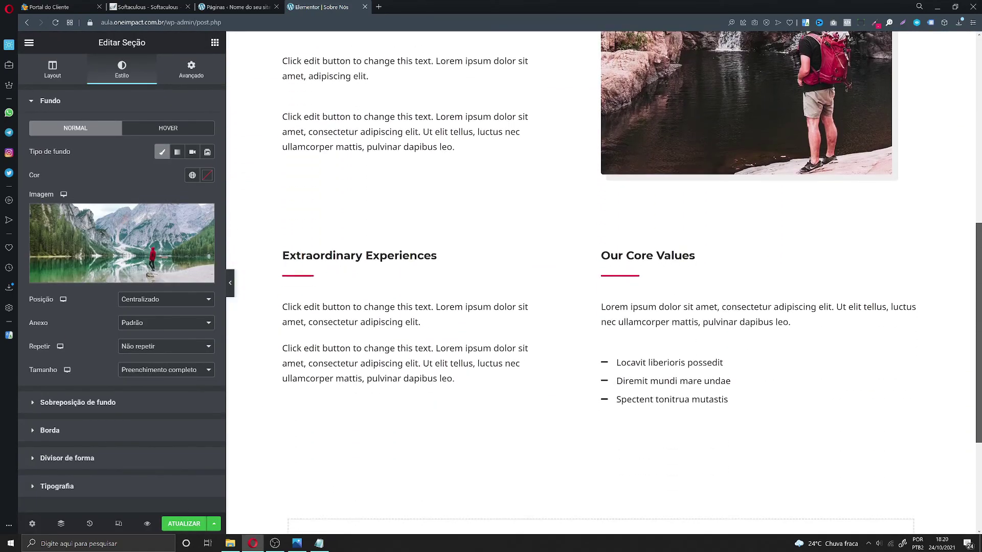
pyautogui.scroll(10, 601, 282)
pyautogui.click(175, 525)
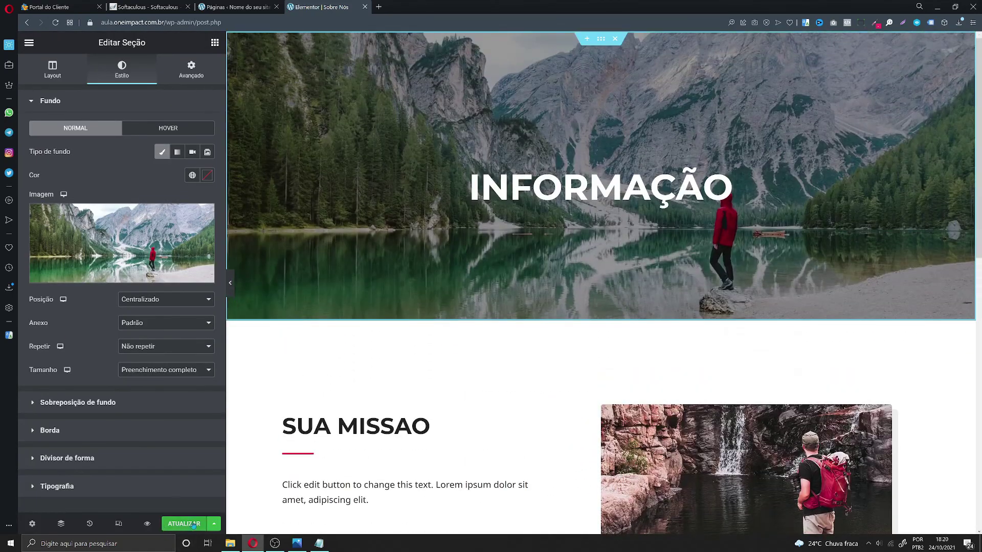
pyautogui.click(147, 524)
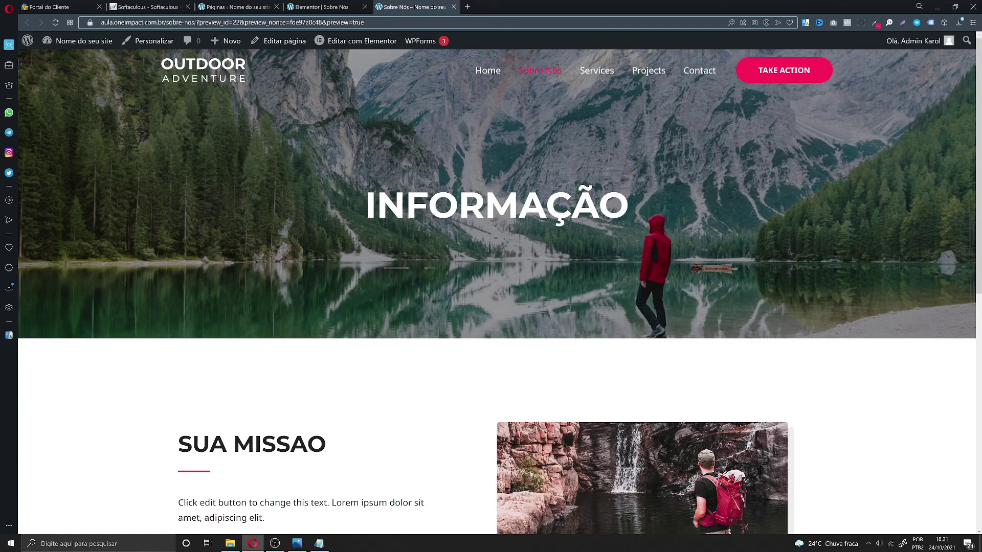
# Step: Remove the preview parameters from the page address and copy the remaining link, aula.oneimpact.com.br/sobre-nos/
pyautogui.moveTo(196, 23); pyautogui.dragTo(101, 23)
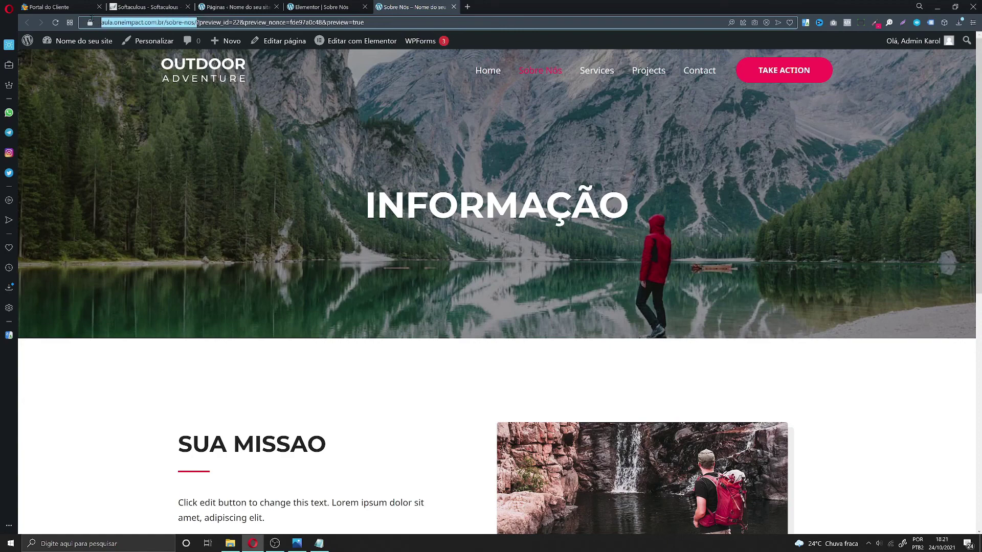
pyautogui.click(196, 23)
pyautogui.moveTo(197, 22); pyautogui.dragTo(365, 22)
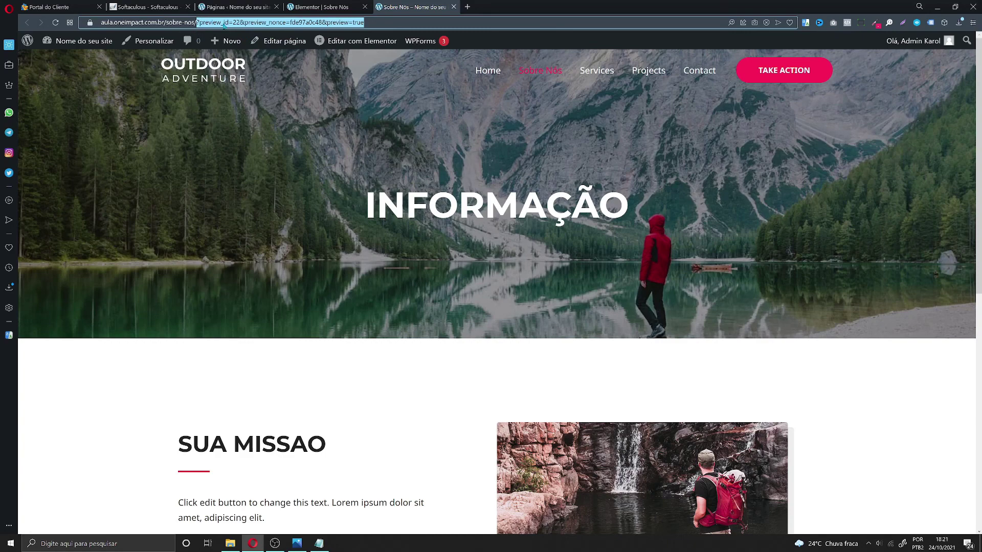
pyautogui.press('BackSpace')
pyautogui.moveTo(198, 22); pyautogui.dragTo(103, 22)
pyautogui.rightClick(113, 24)
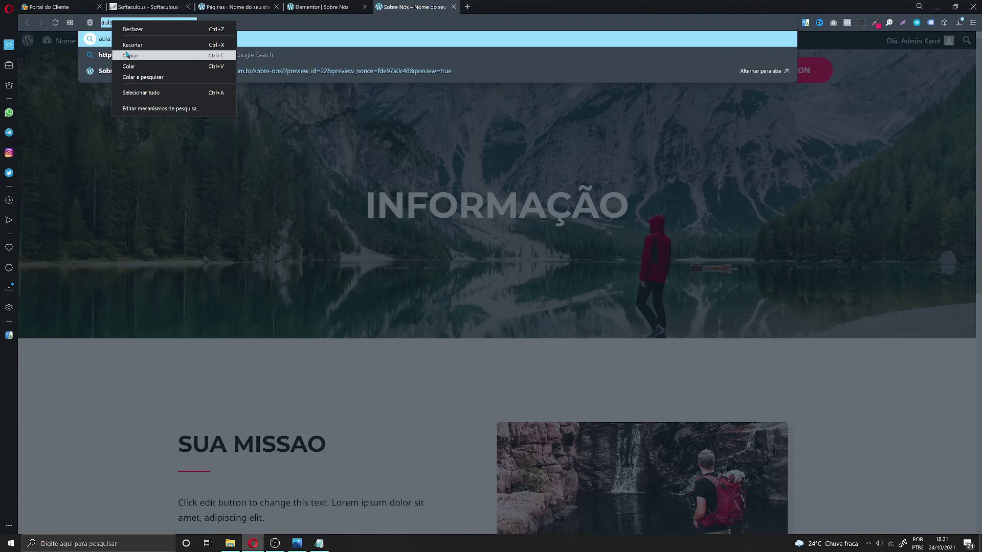
pyautogui.click(126, 39)
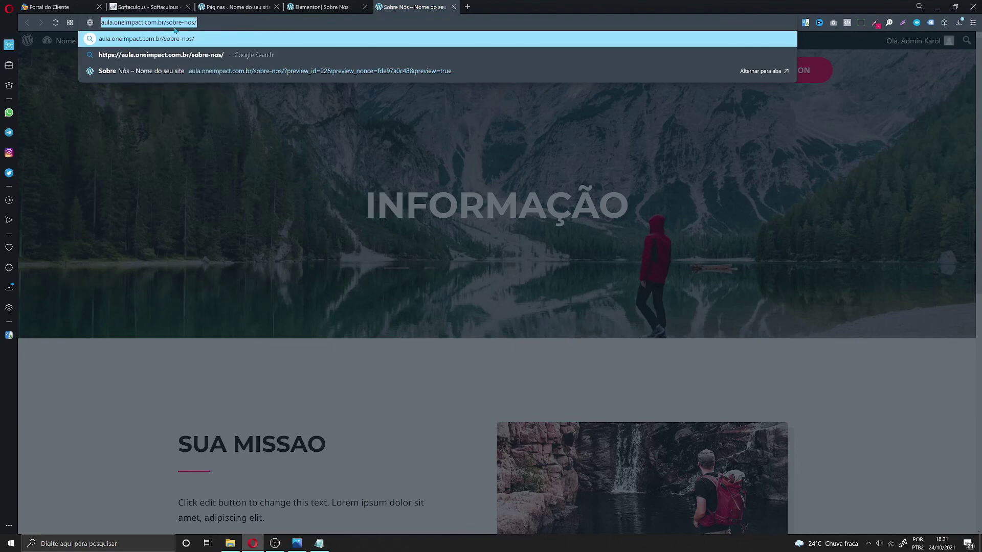
pyautogui.rightClick(184, 26)
pyautogui.click(196, 41)
pyautogui.press('Escape')
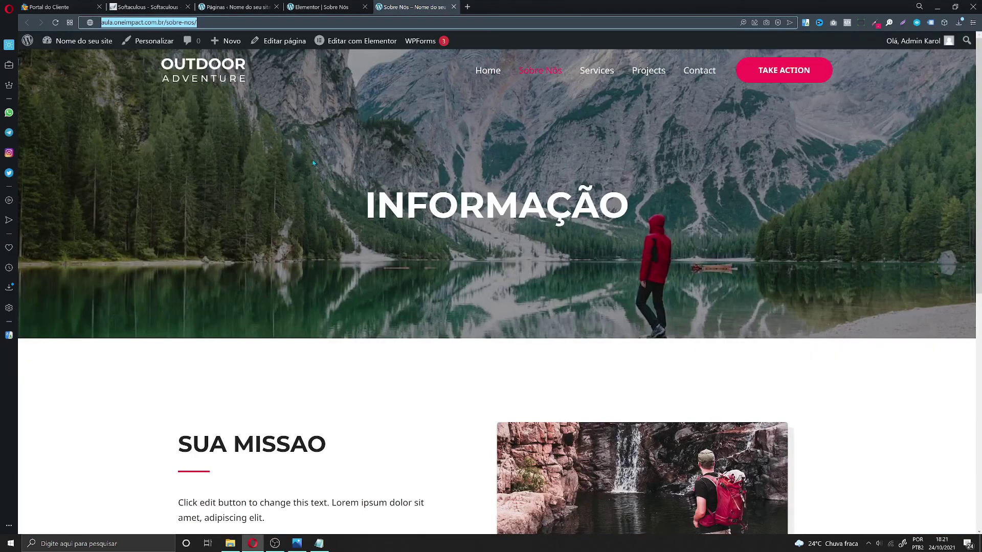